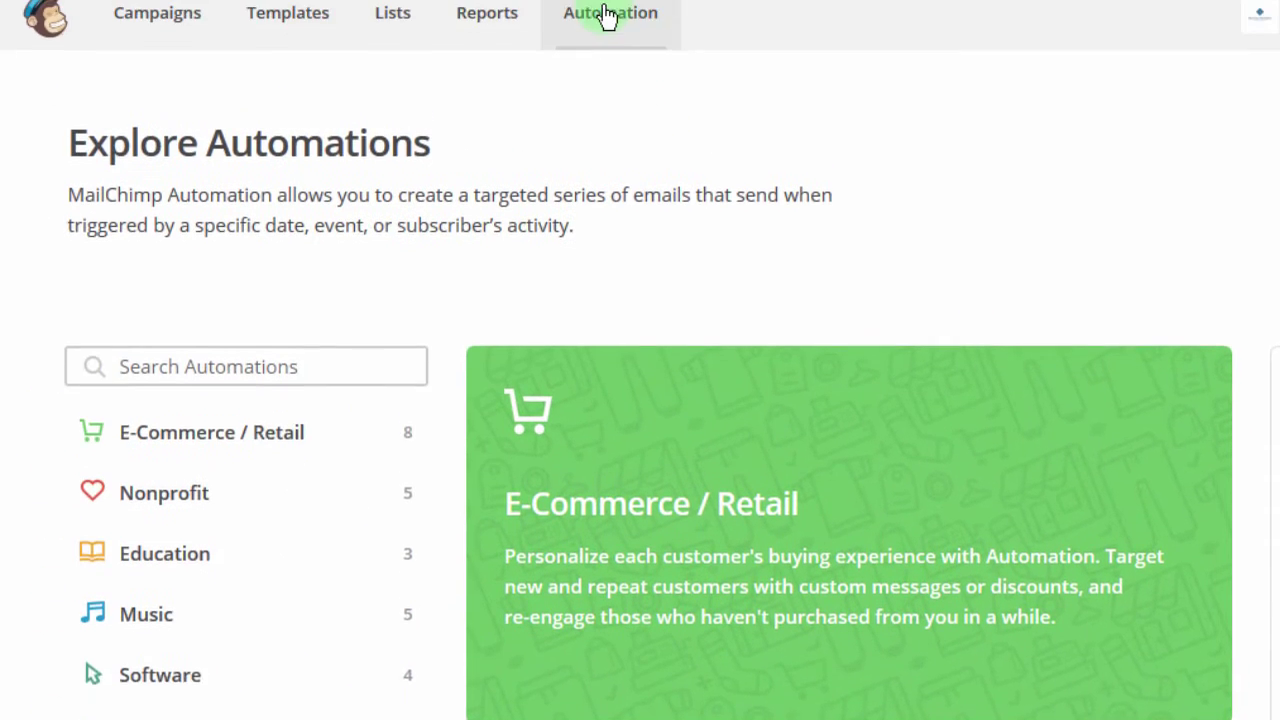
Step: Browse the automation categories and the E-Commerce / Retail recipes, and show the Music automations
scroll(830, 450, "down", 20)
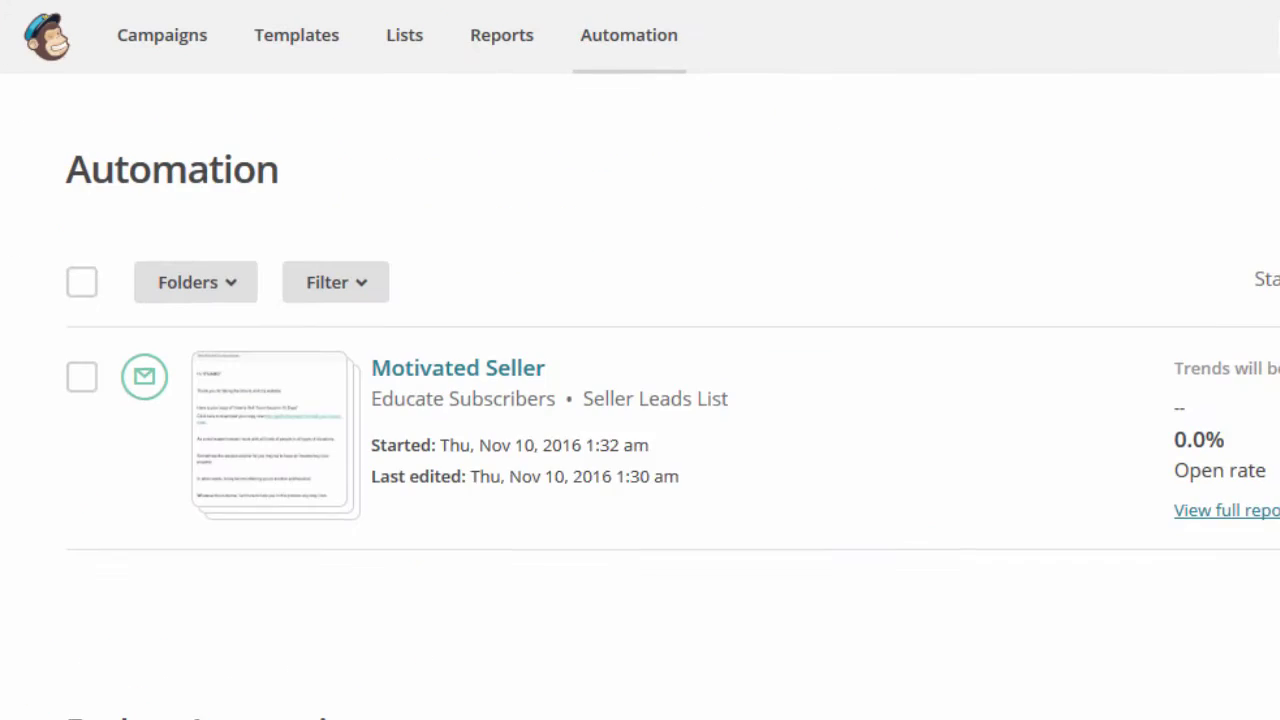
scroll(545, 239, "down", 3)
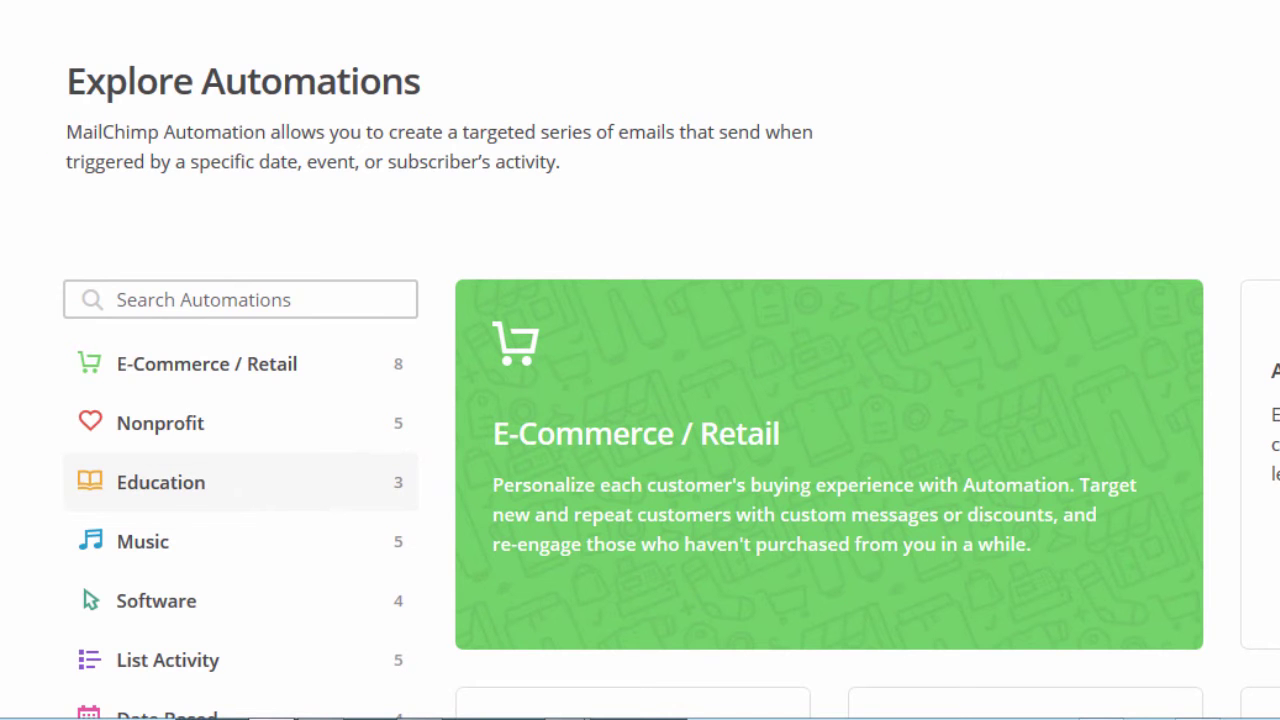
scroll(640, 400, "down", 2)
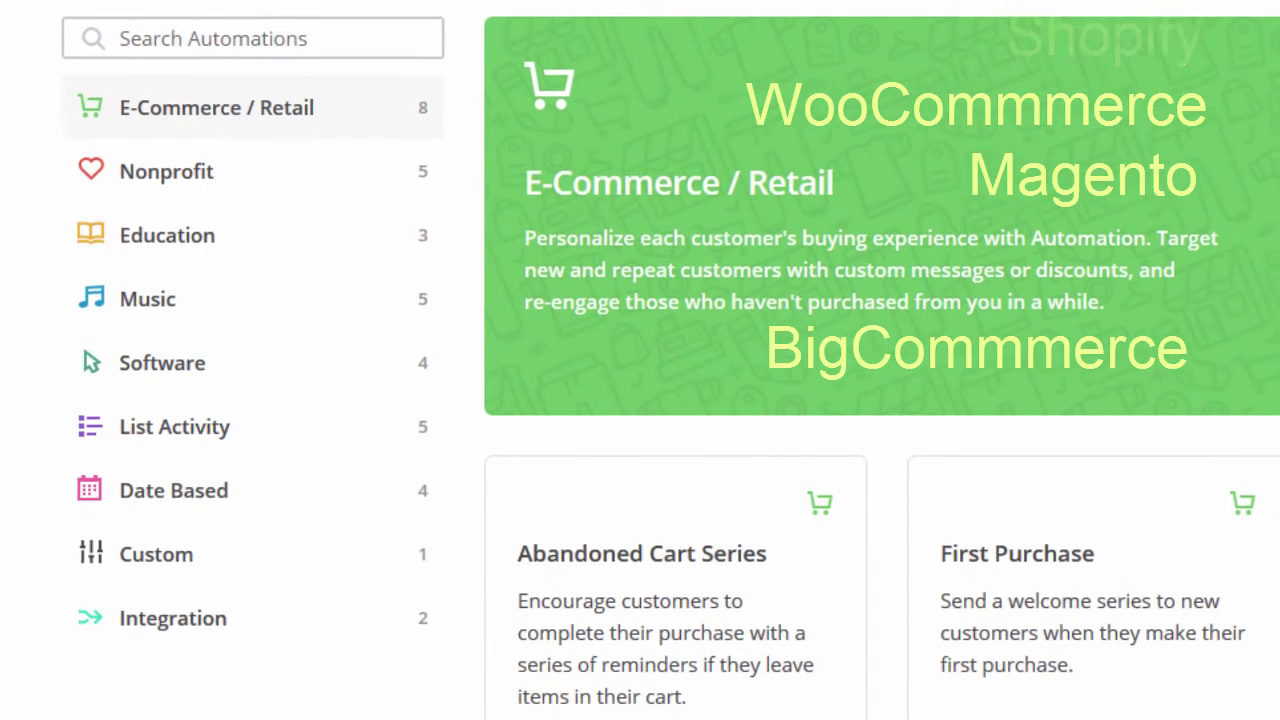
scroll(810, 400, "down", 3)
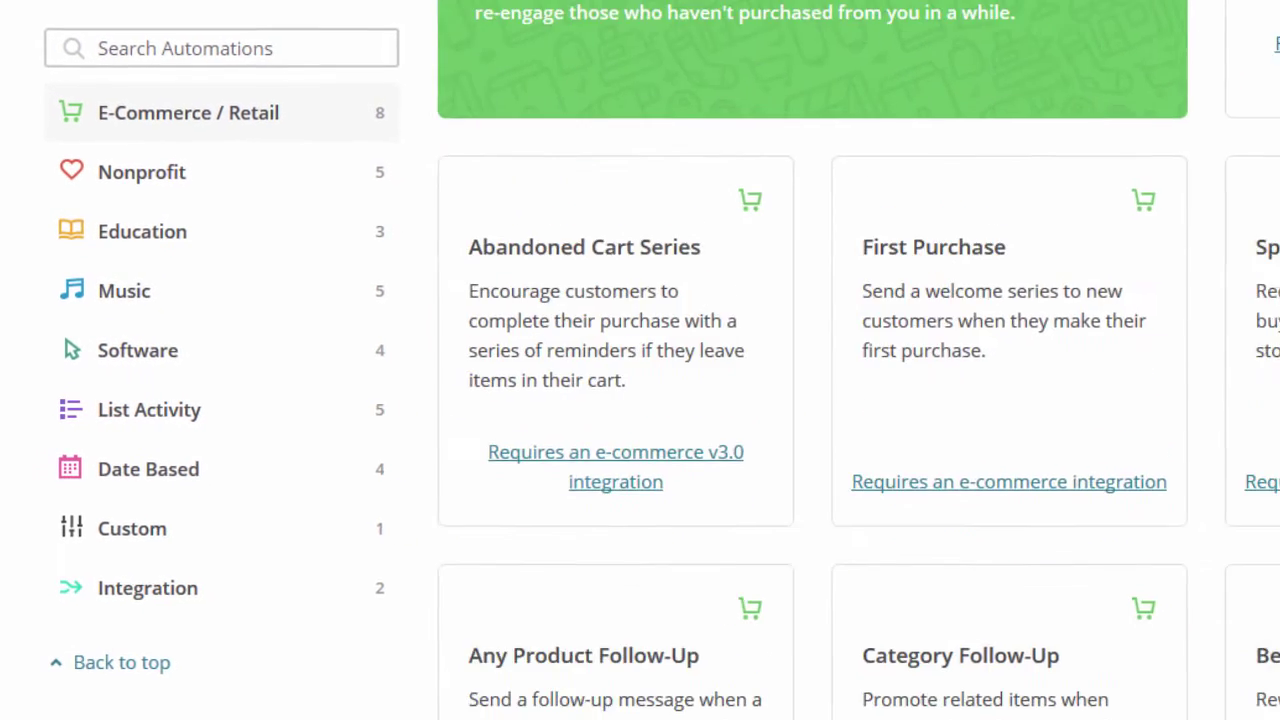
scroll(810, 400, "down", 2)
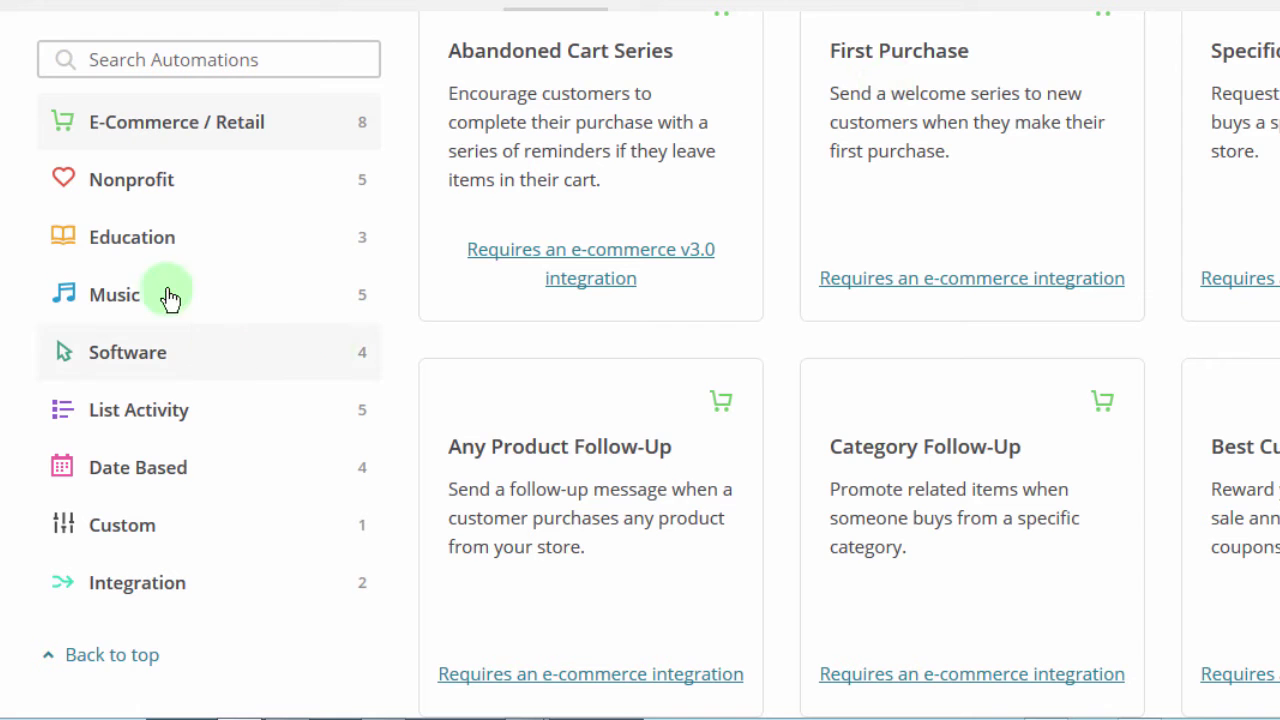
left_click(130, 305)
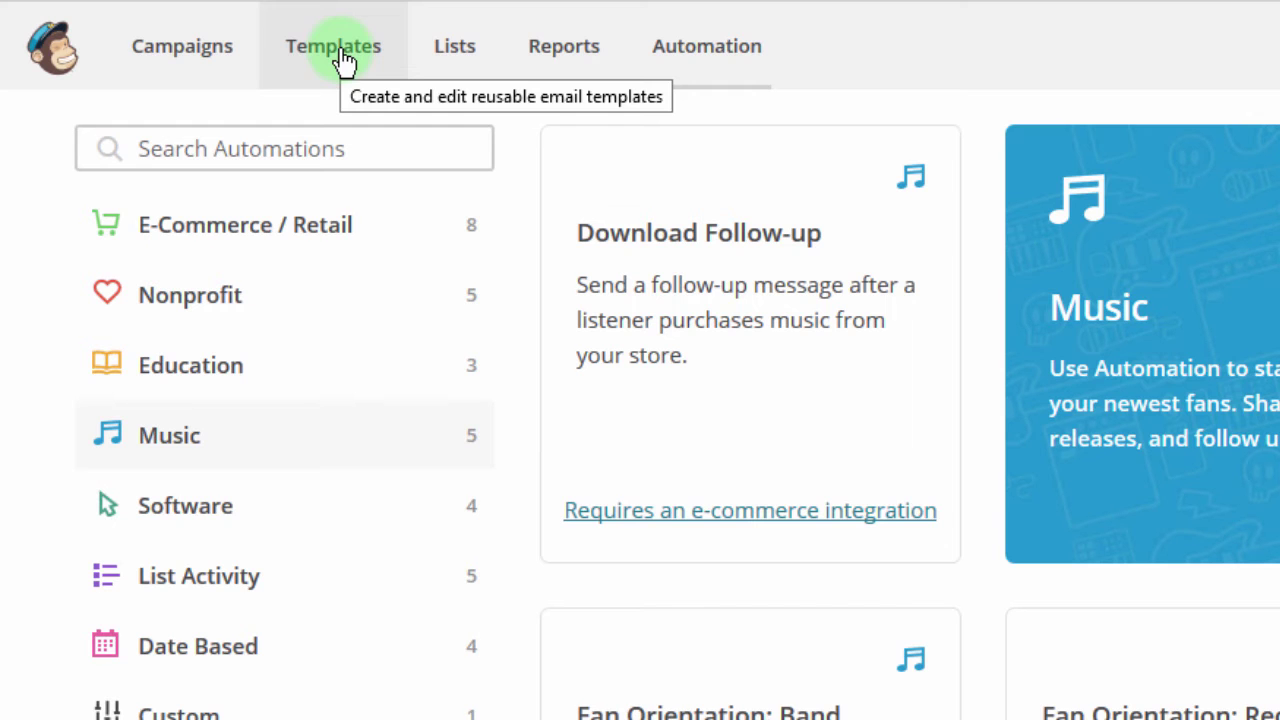
Step: Open the saved templates page and look over the list of email templates
left_click(333, 46)
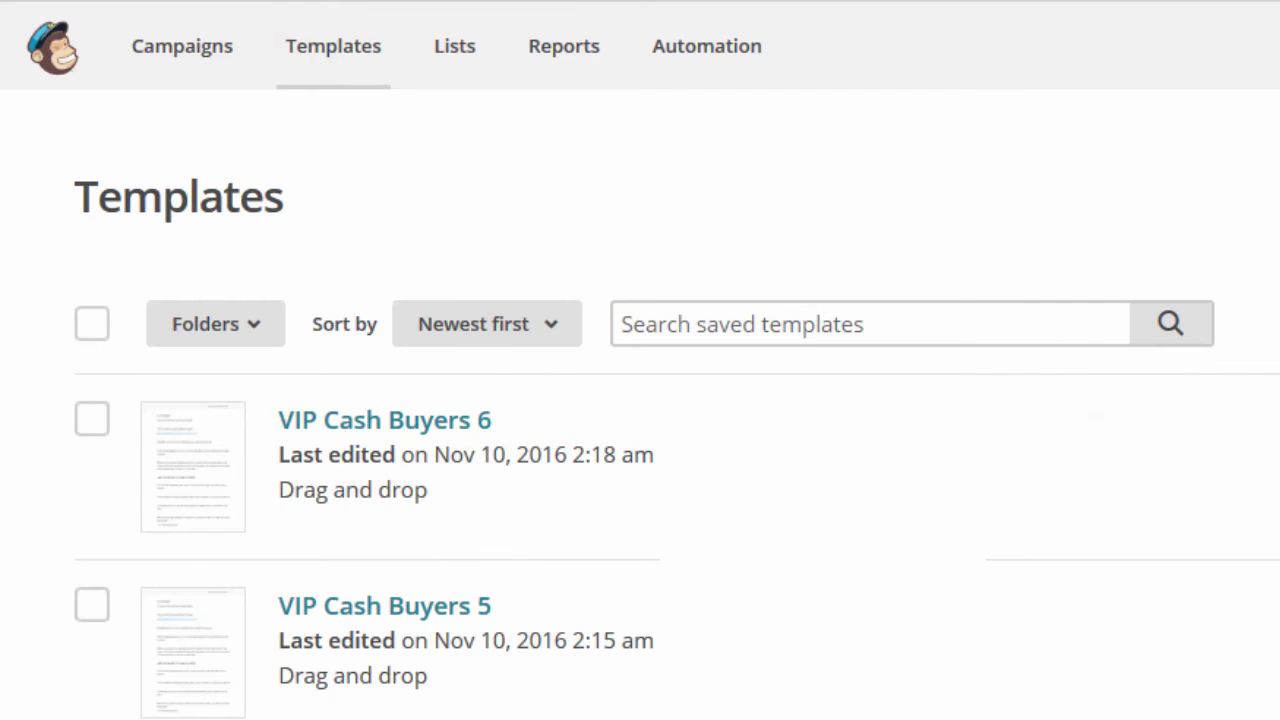
scroll(640, 450, "down", 4)
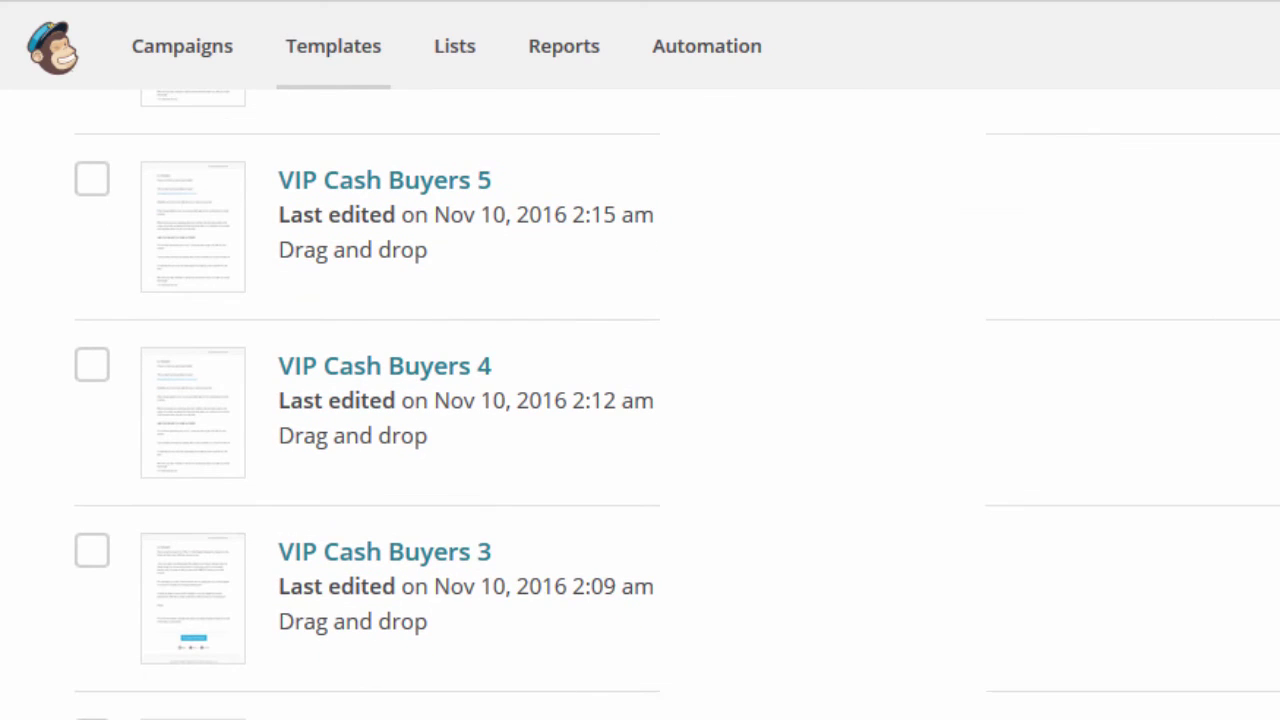
scroll(380, 406, "down", 1)
scroll(380, 406, "up", 5)
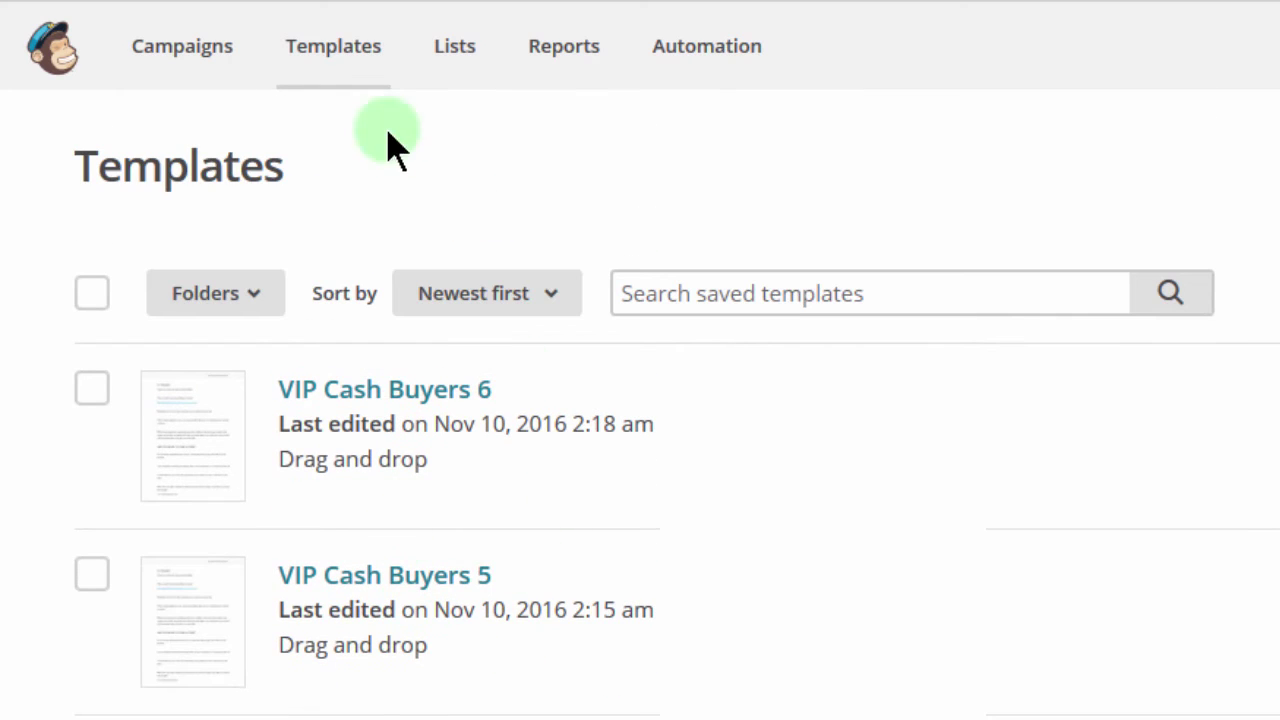
left_click(338, 68)
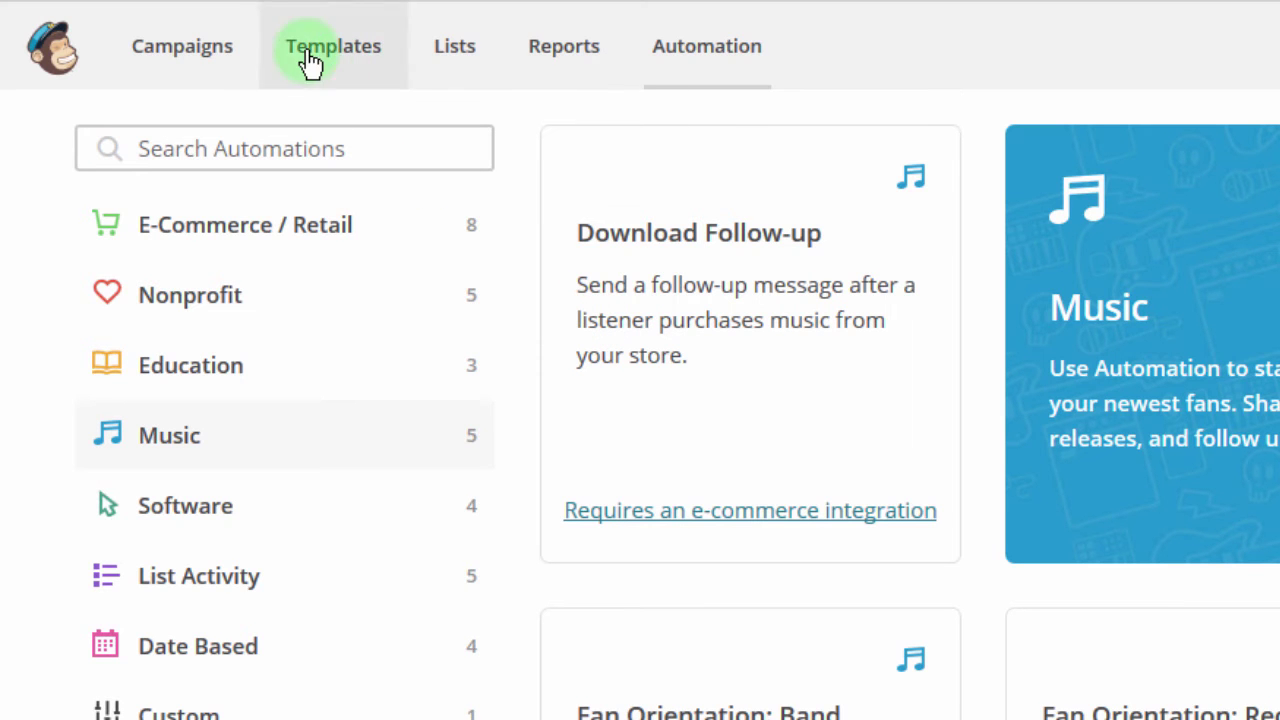
left_click(343, 40)
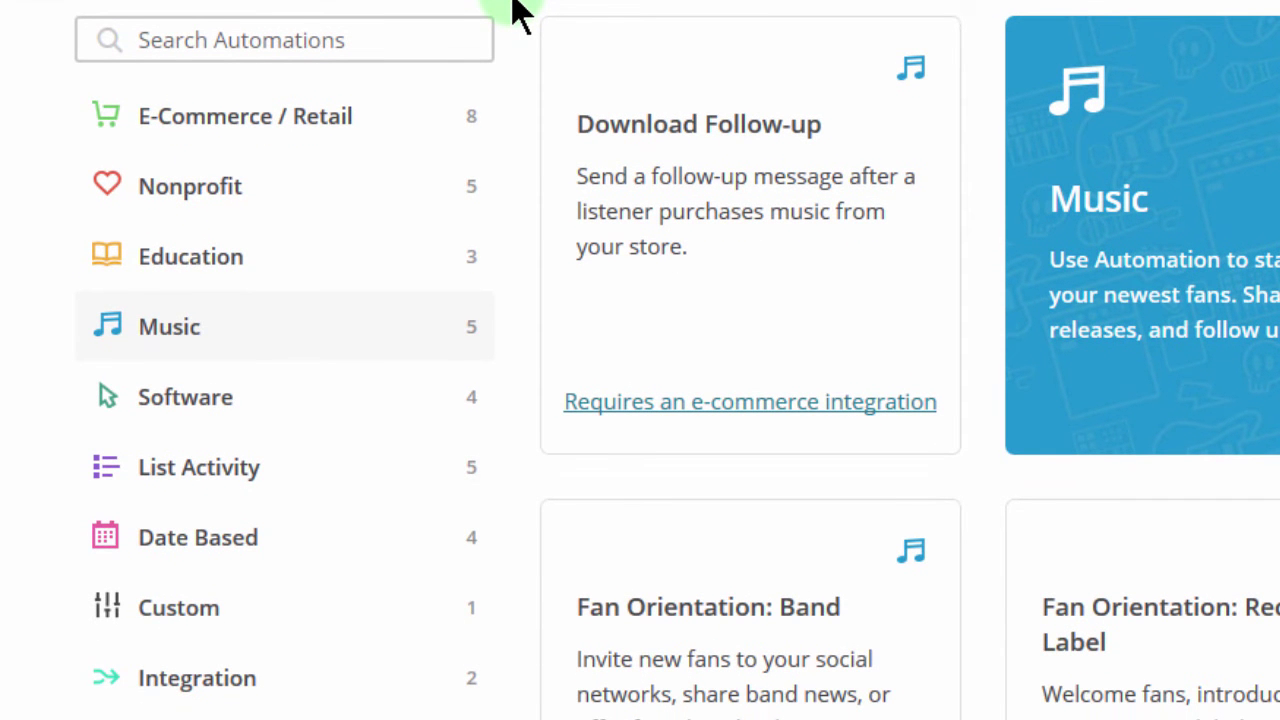
Step: Show the List Activity automations and bring the Educate Subscribers recipe into view
left_click(195, 485)
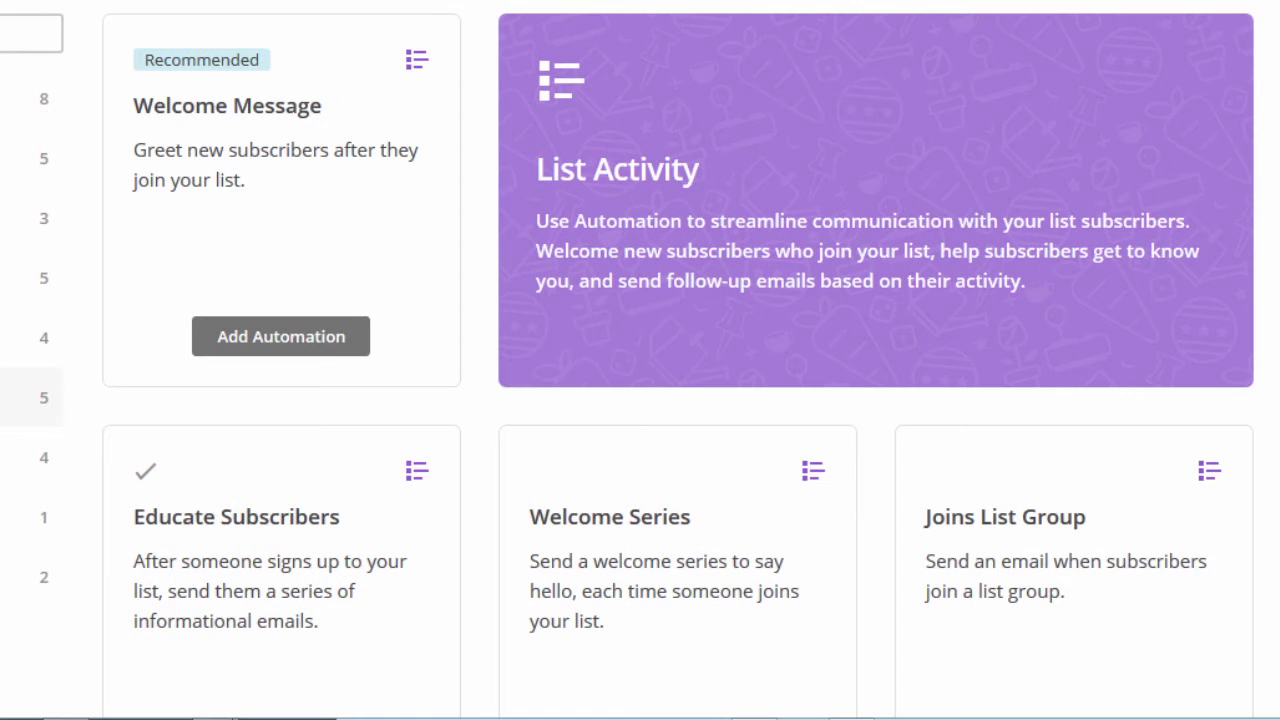
scroll(640, 360, "down", 3)
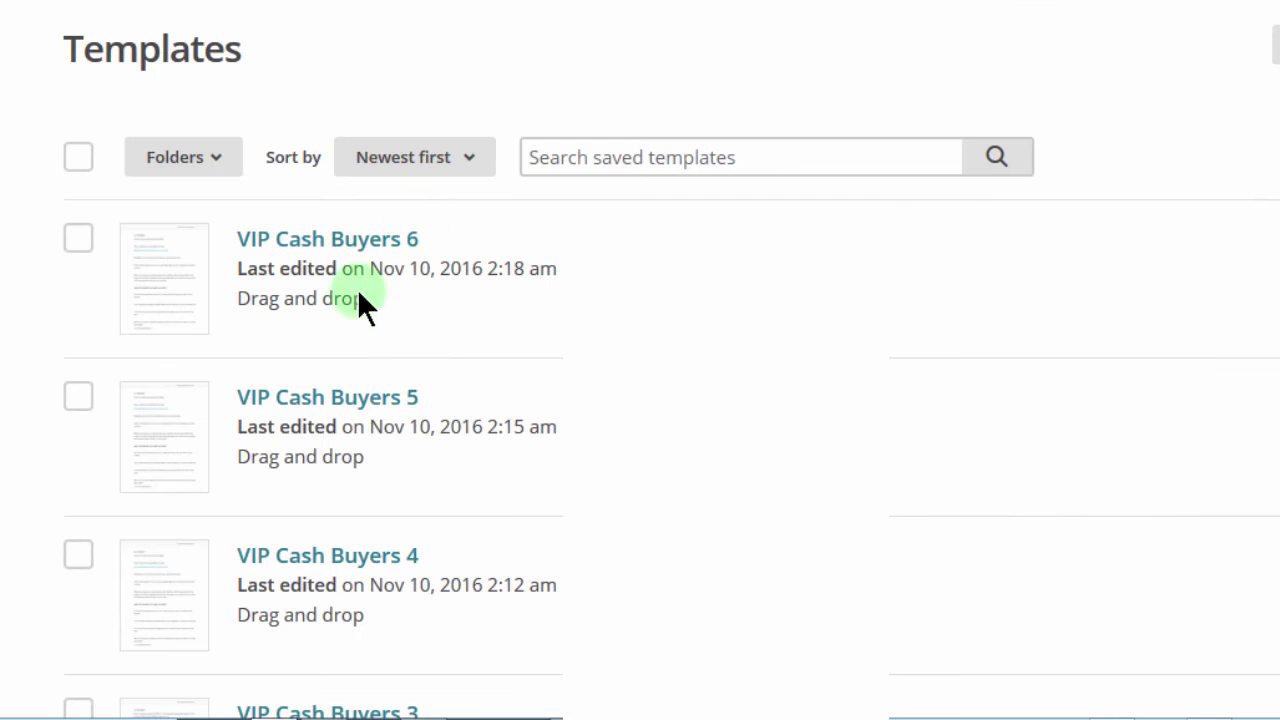
Step: Review the VIP Cash Buyers email series among the saved templates
scroll(640, 400, "down", 5)
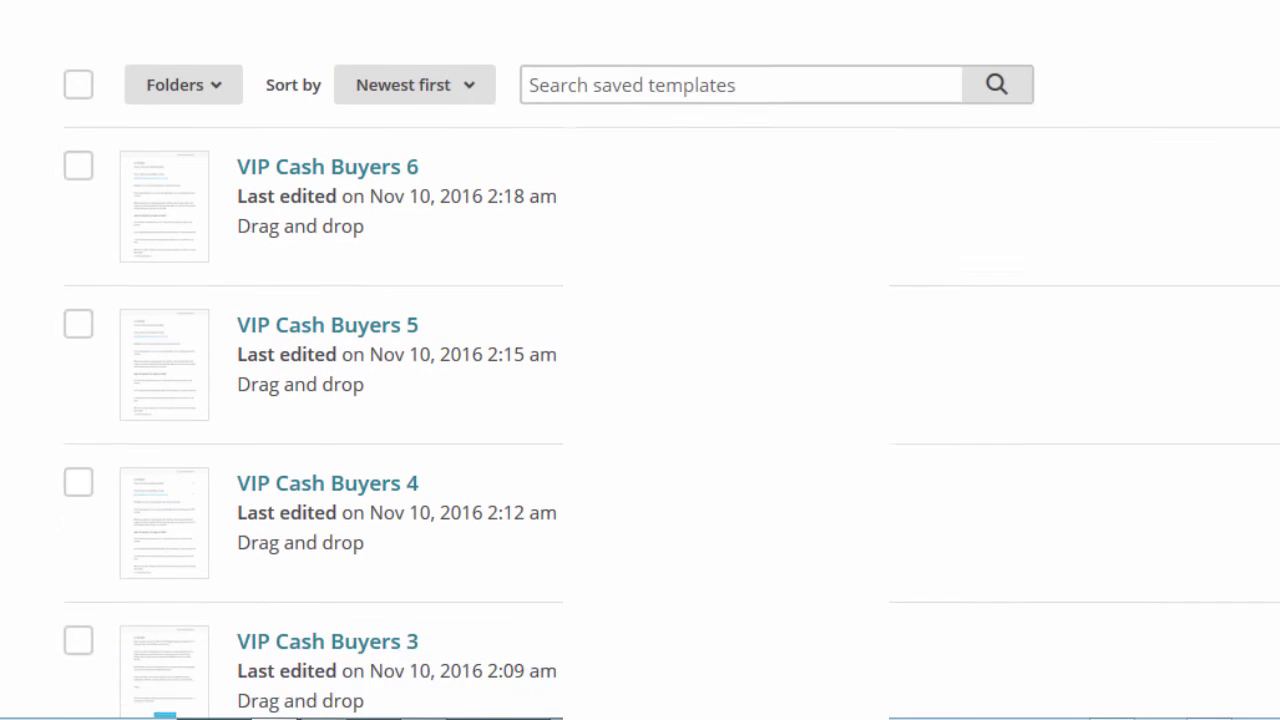
scroll(640, 400, "down", 1)
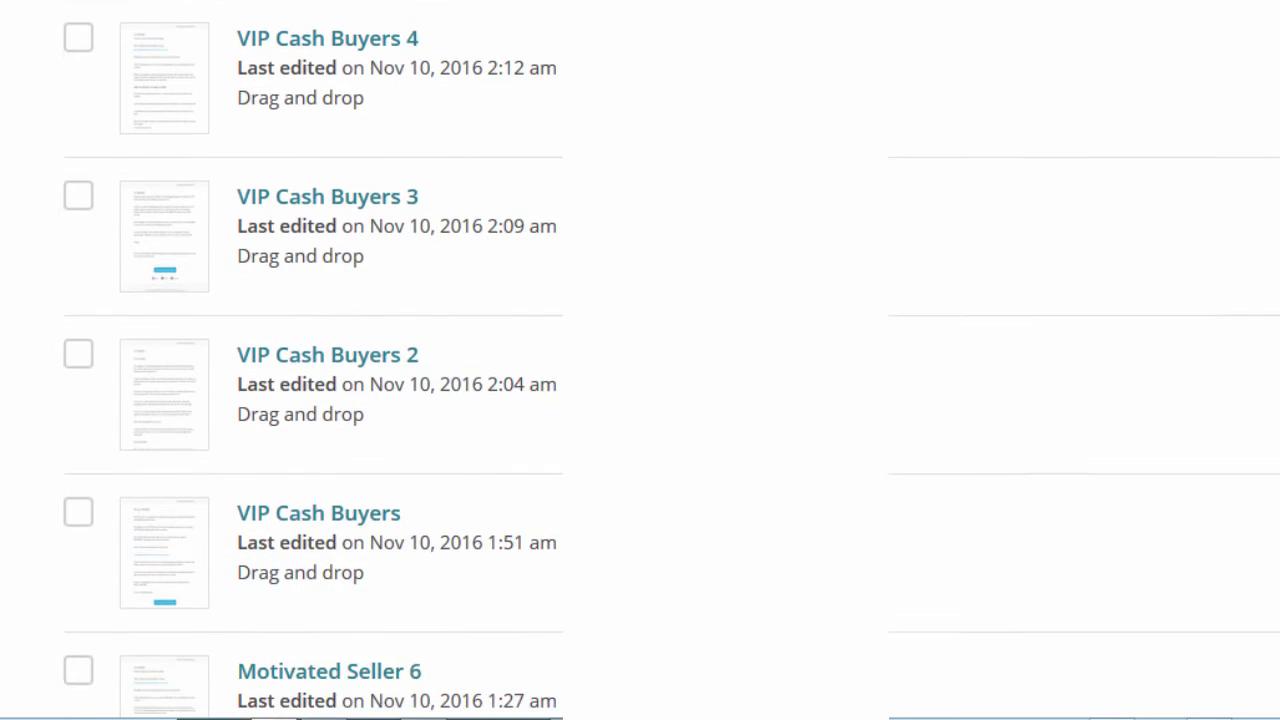
scroll(640, 400, "up", 1)
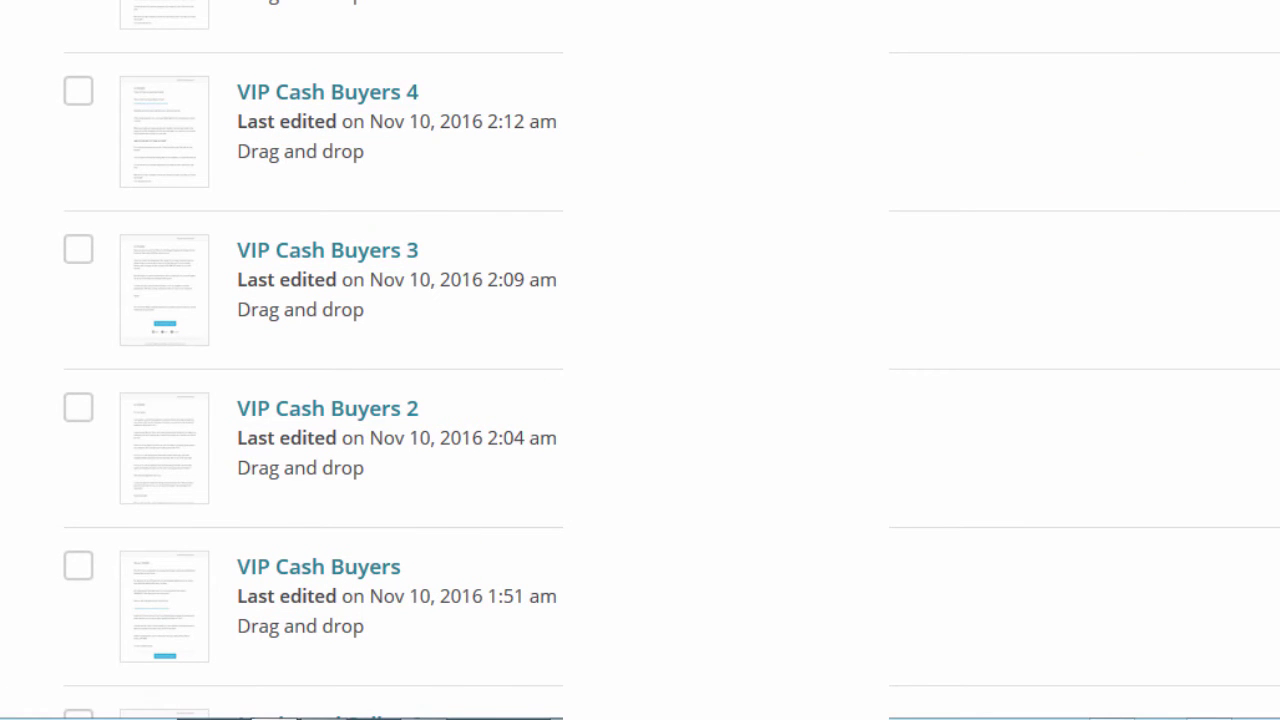
scroll(640, 360, "up", 4)
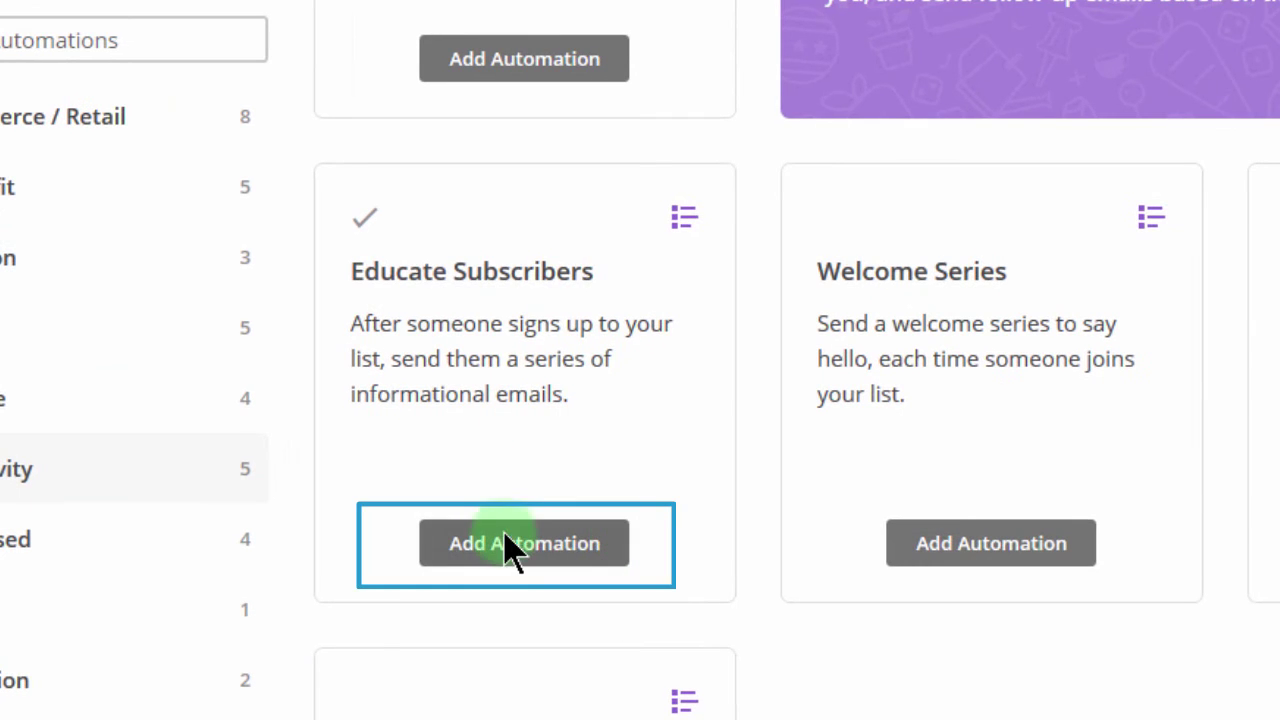
Step: Add an Educate Subscribers automation named "Cash Buyers" for the Cash Buyers list
left_click(503, 545)
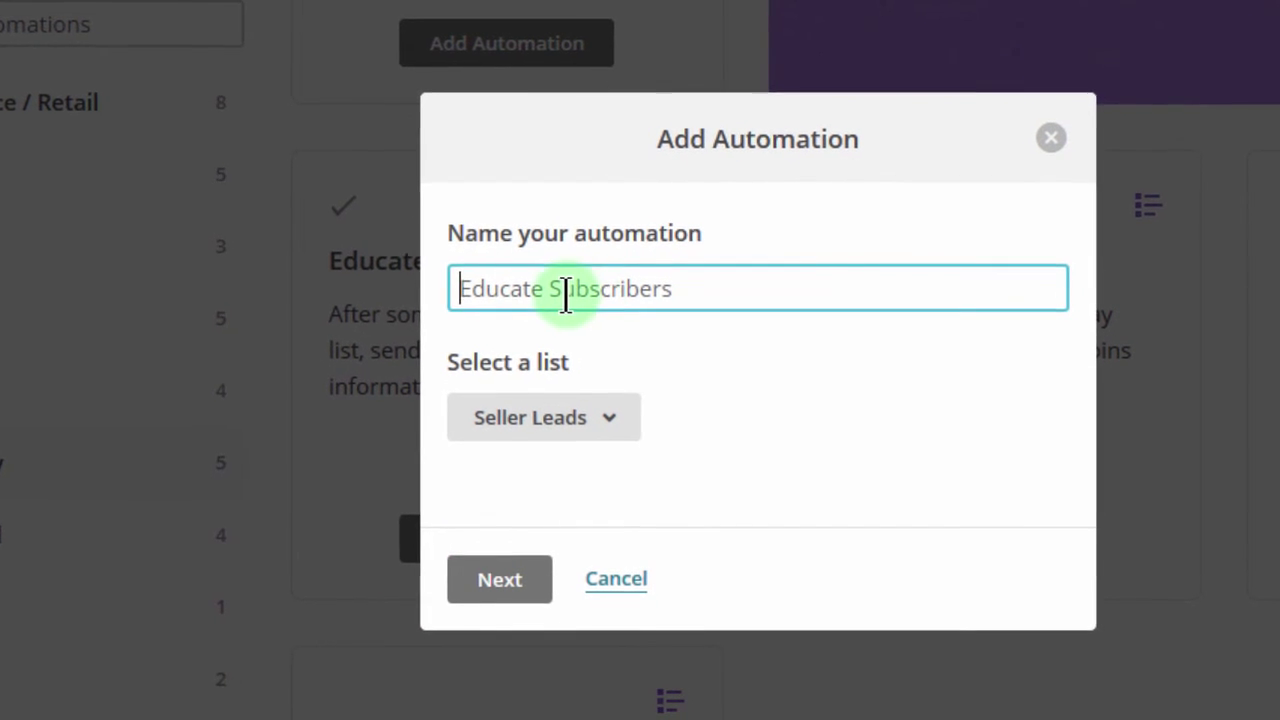
left_click(552, 285)
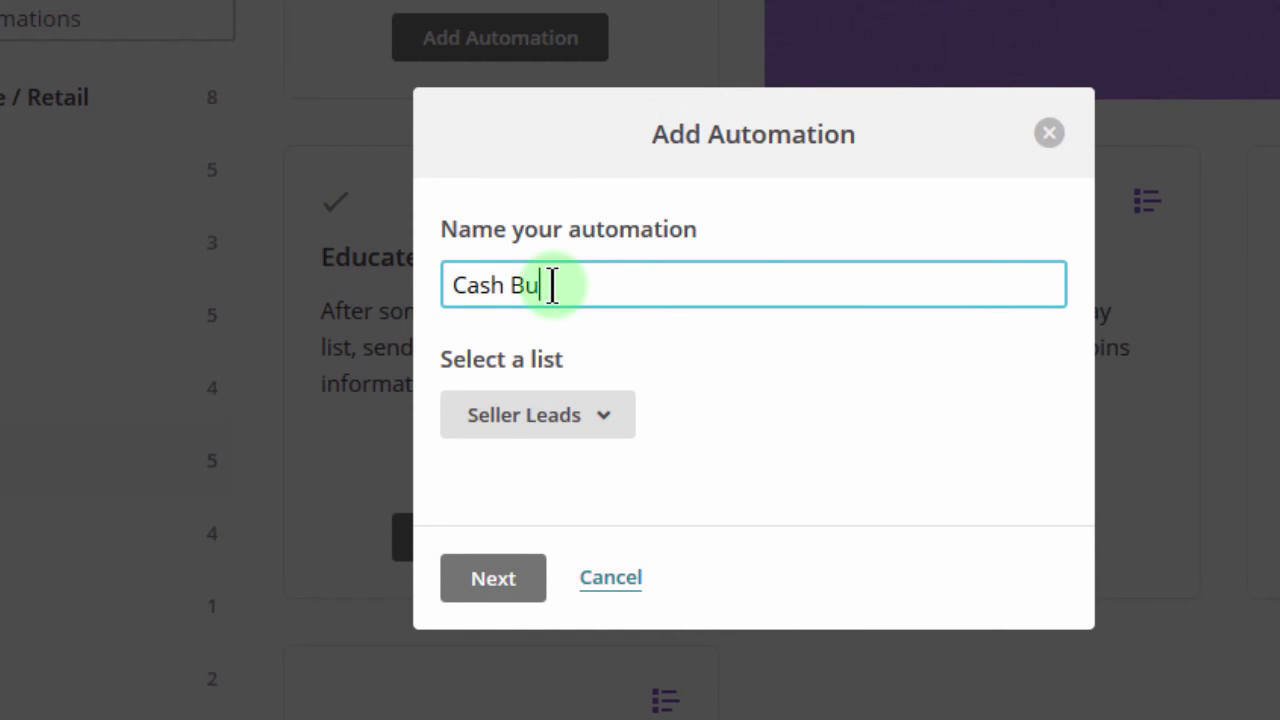
type("Cash Bue")
key("BackSpace")
type("yers")
left_click(608, 420)
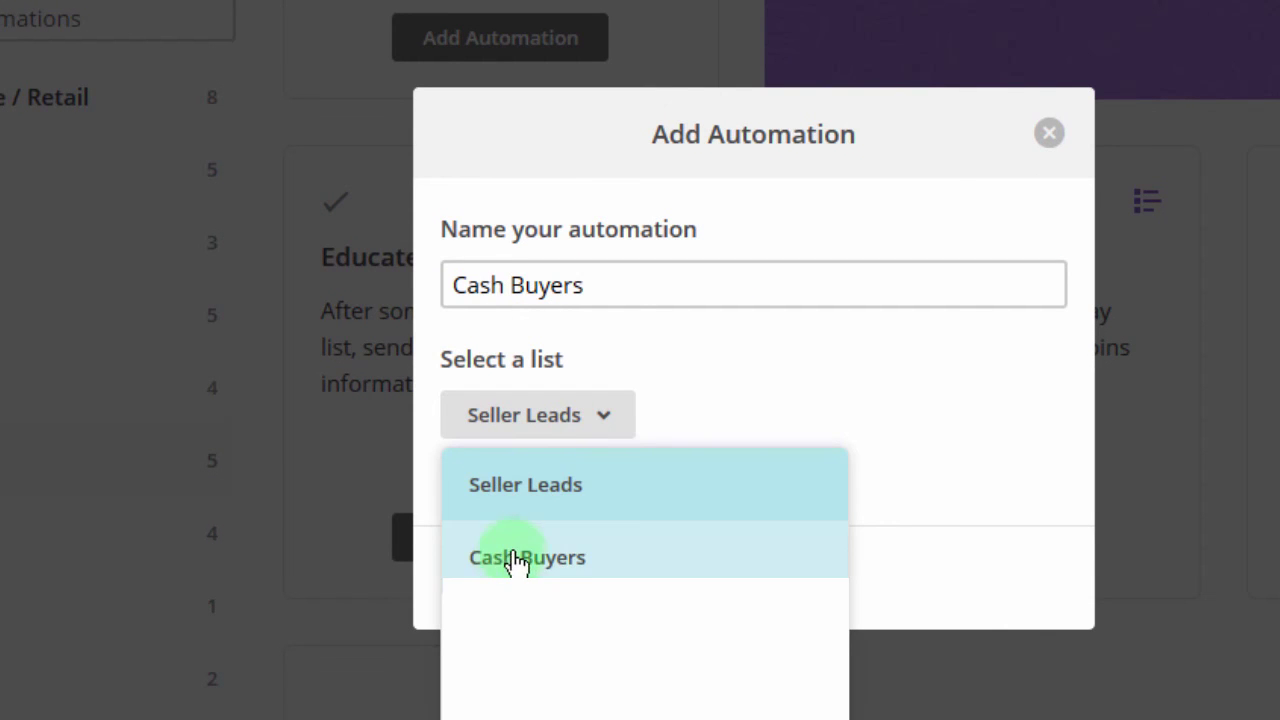
left_click(543, 560)
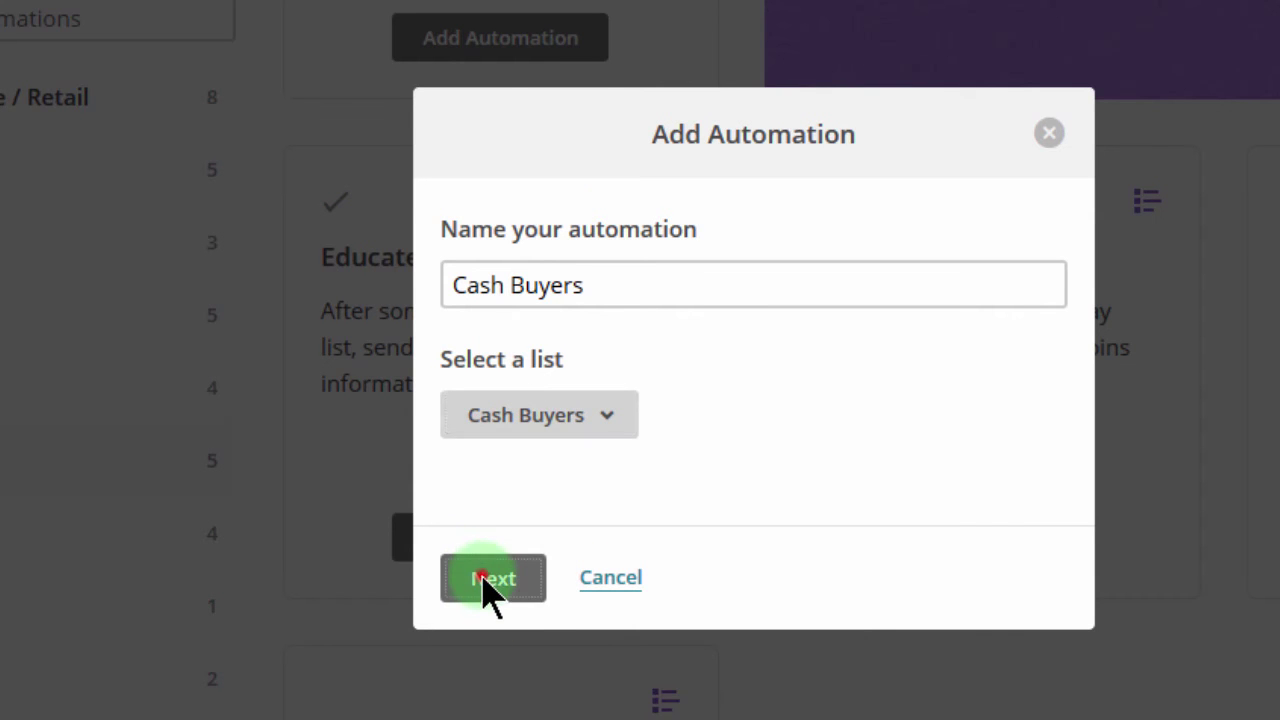
left_click(483, 578)
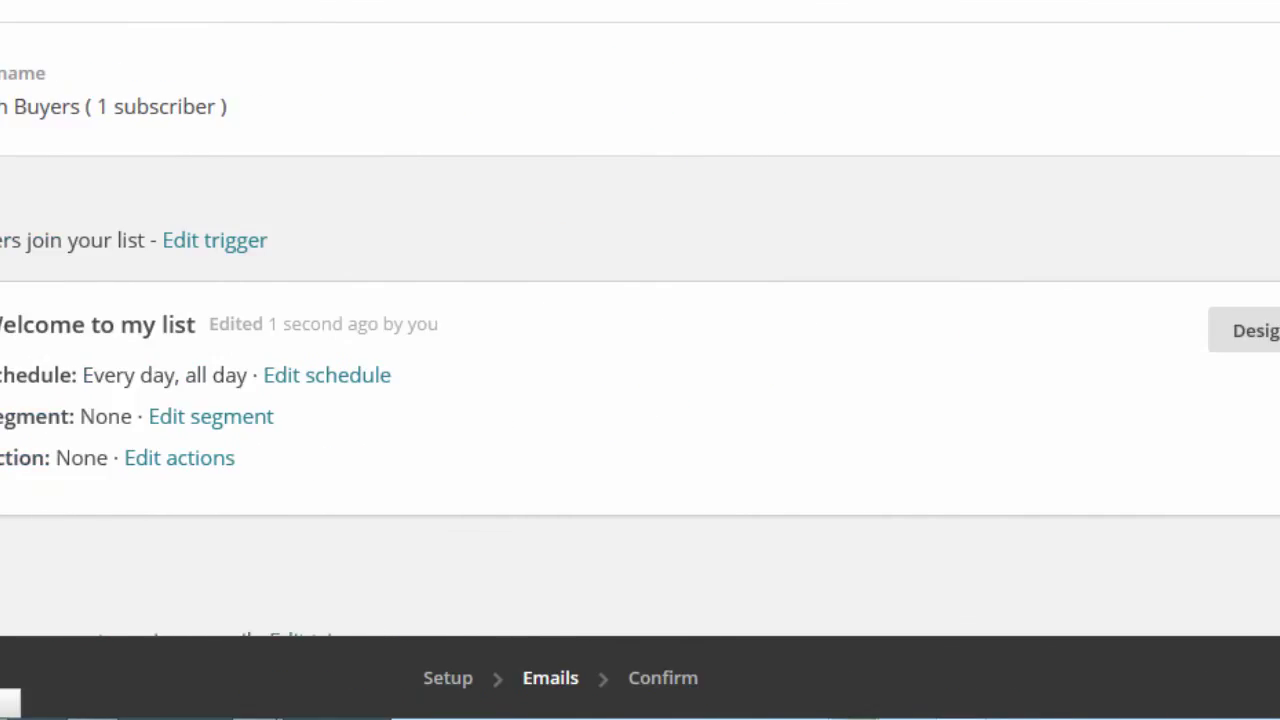
Step: Examine the default emails and their triggers in the Cash Buyers workflow
scroll(1271, 12, "down", 6)
scroll(640, 320, "down", 5)
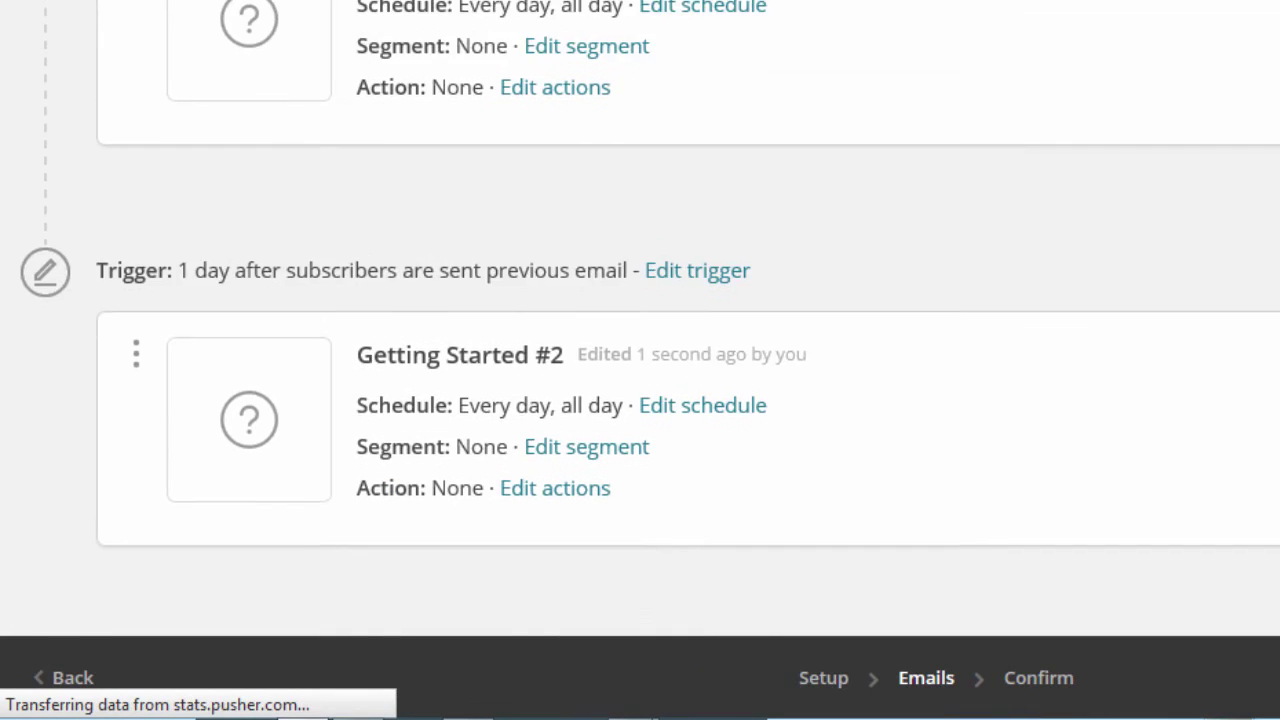
scroll(640, 360, "up", 4)
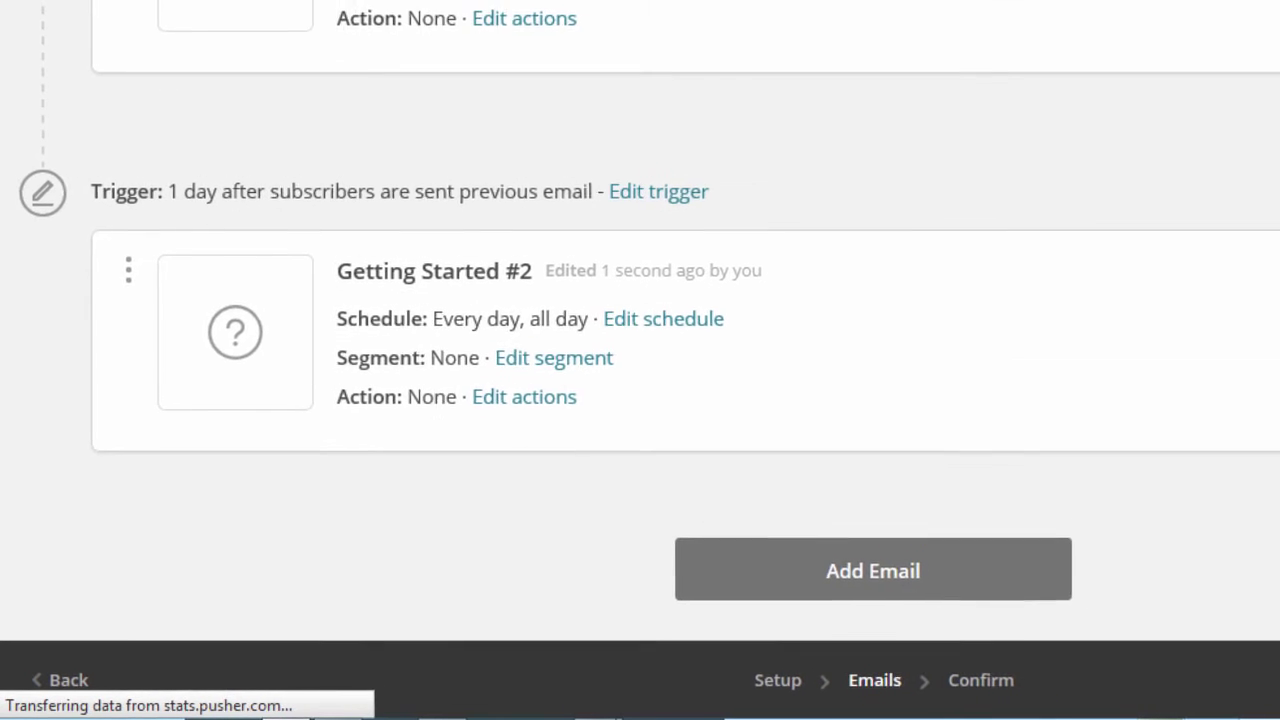
scroll(640, 360, "up", 7)
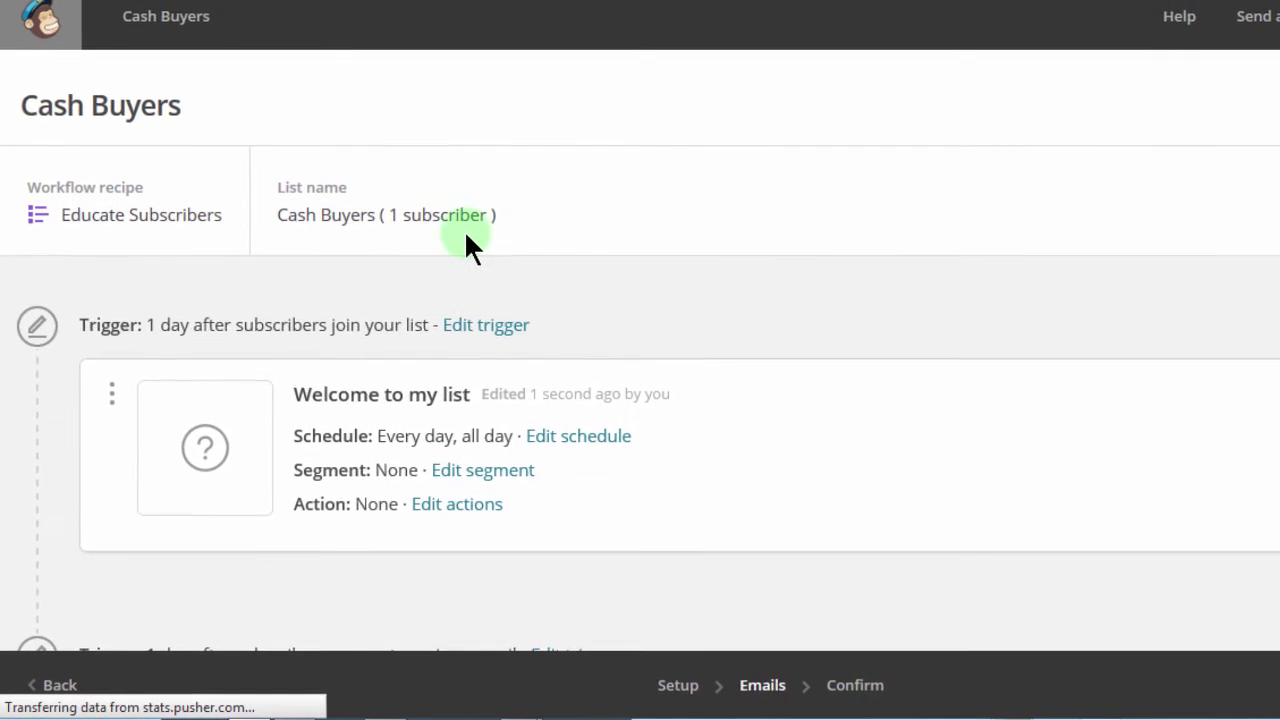
scroll(1275, 203, "down", 4)
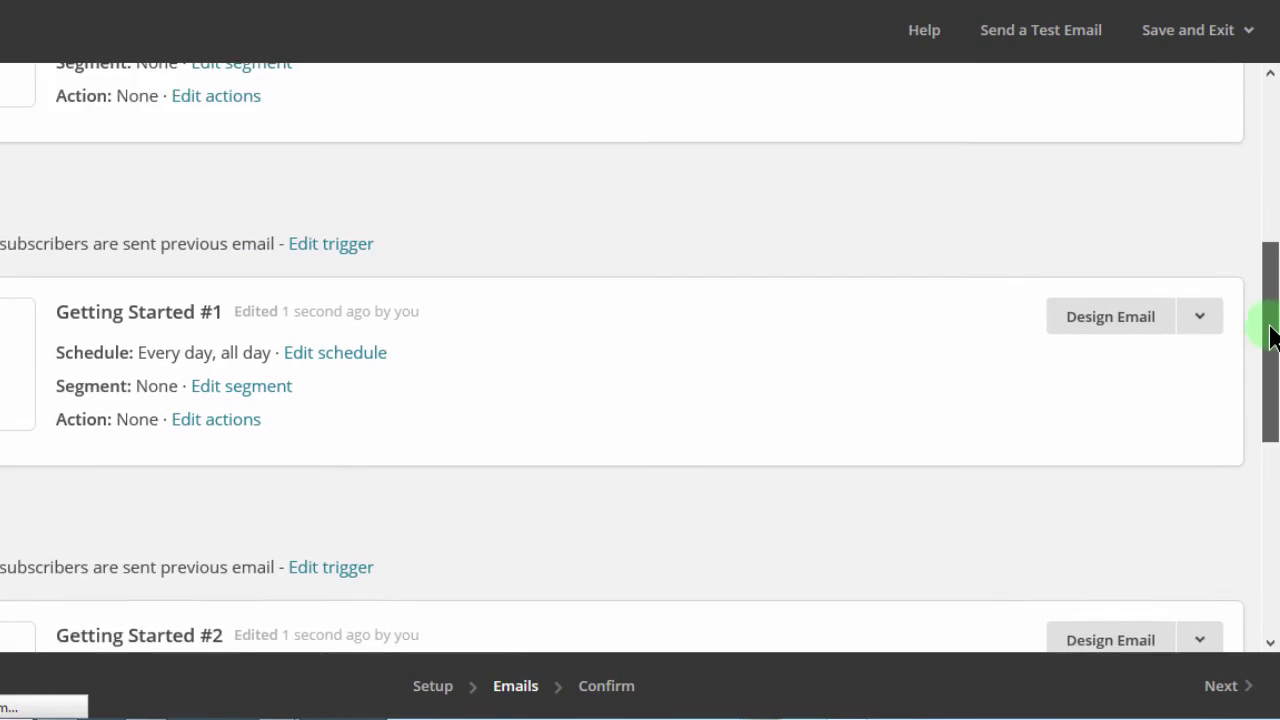
scroll(640, 360, "up", 4)
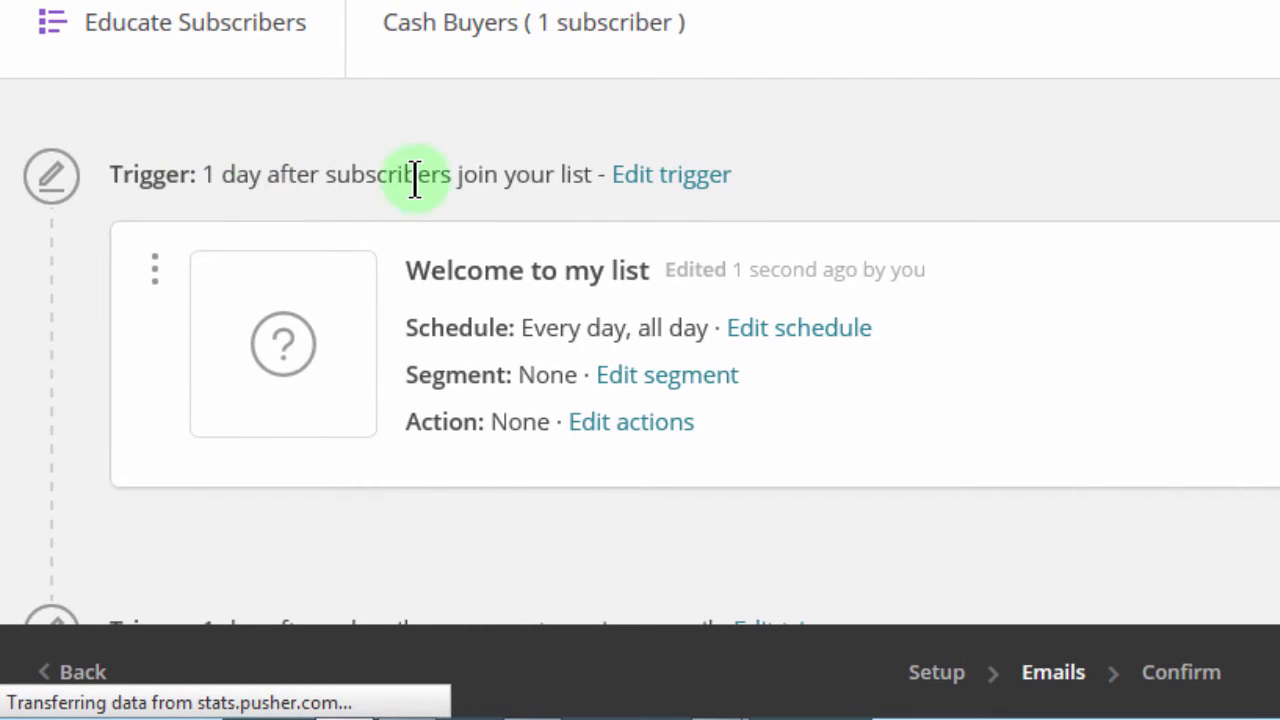
Step: Set the first email's signup trigger delay to immediately, enable triggering when subscribers are imported, and update the trigger
left_click(672, 185)
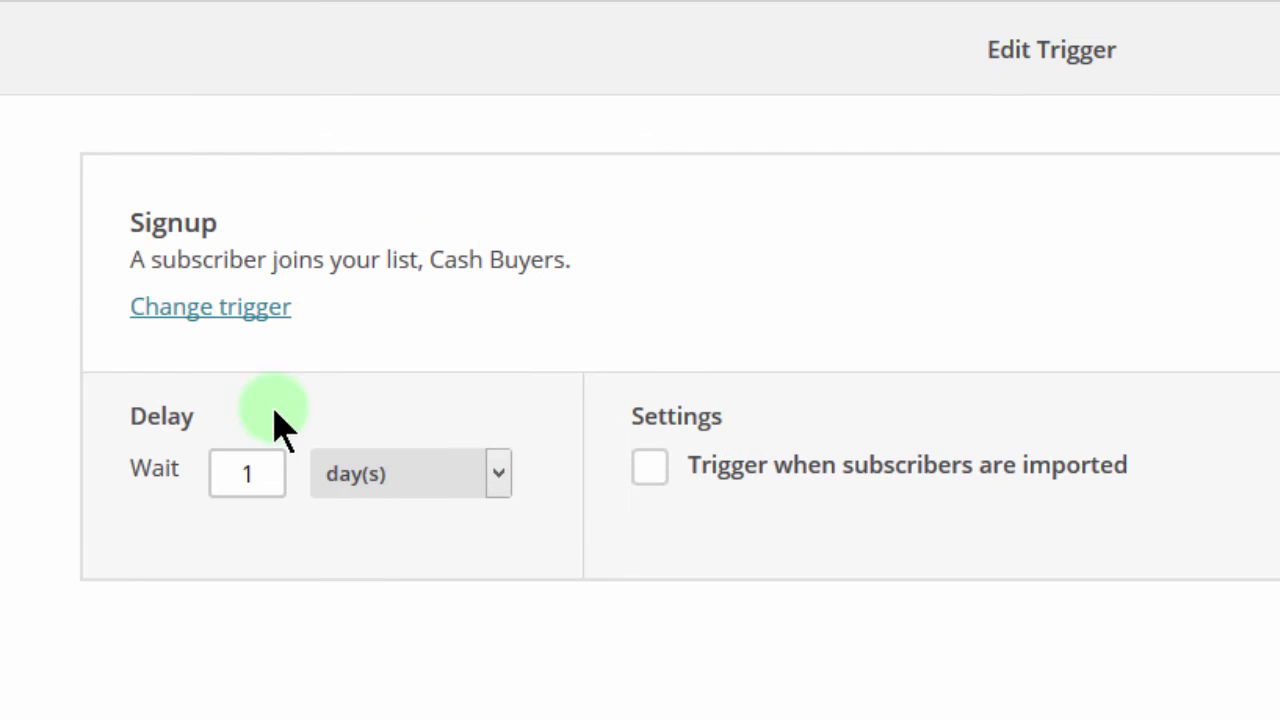
left_click_drag(130, 222, 257, 229)
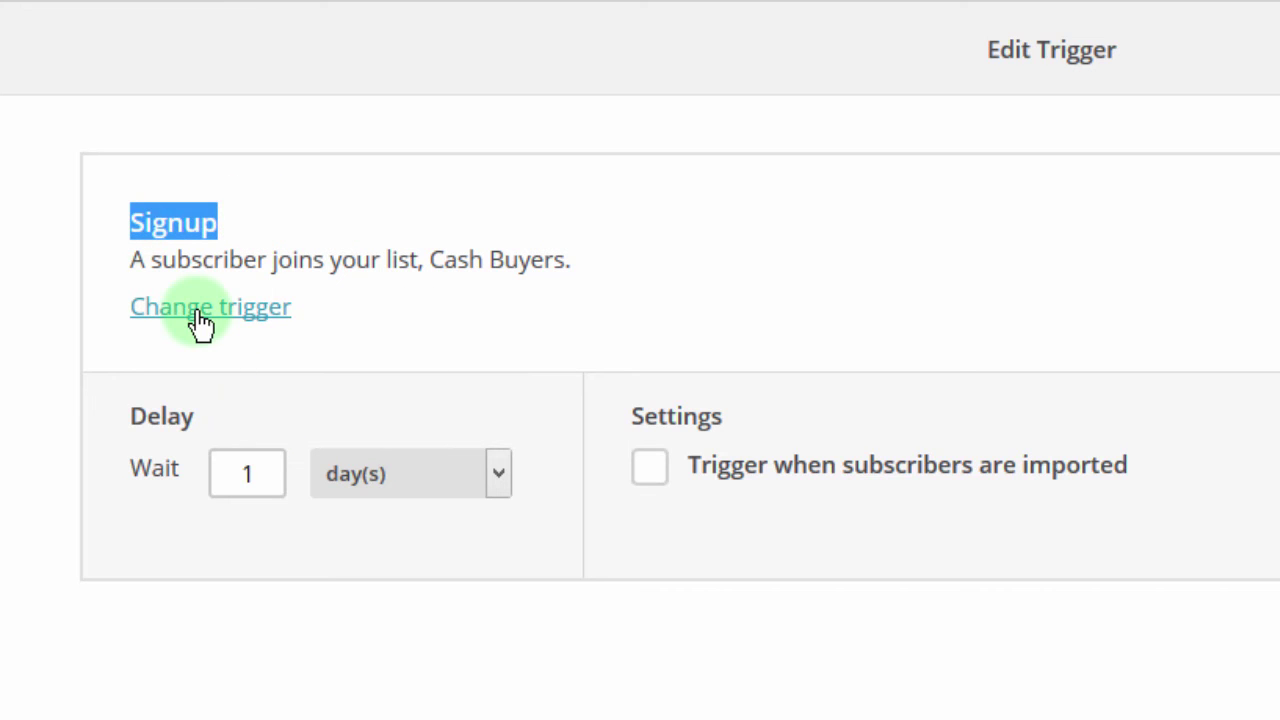
left_click(355, 299)
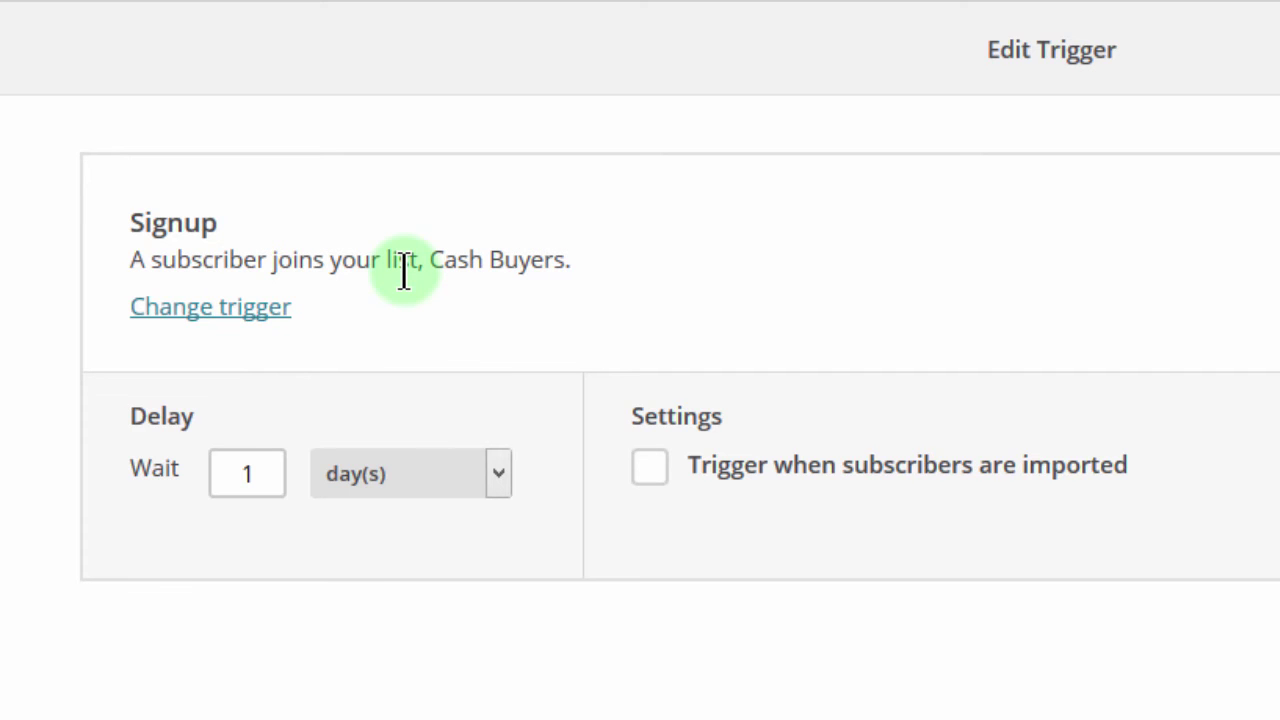
left_click(258, 473)
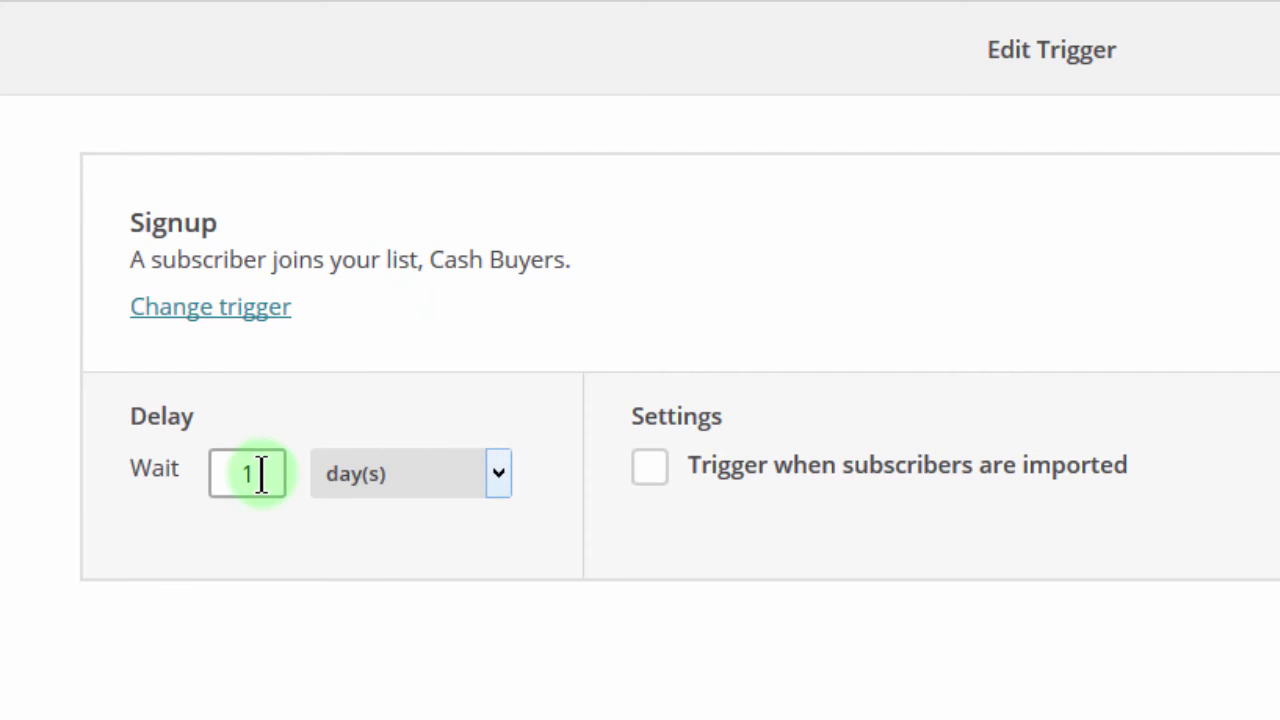
left_click(498, 471)
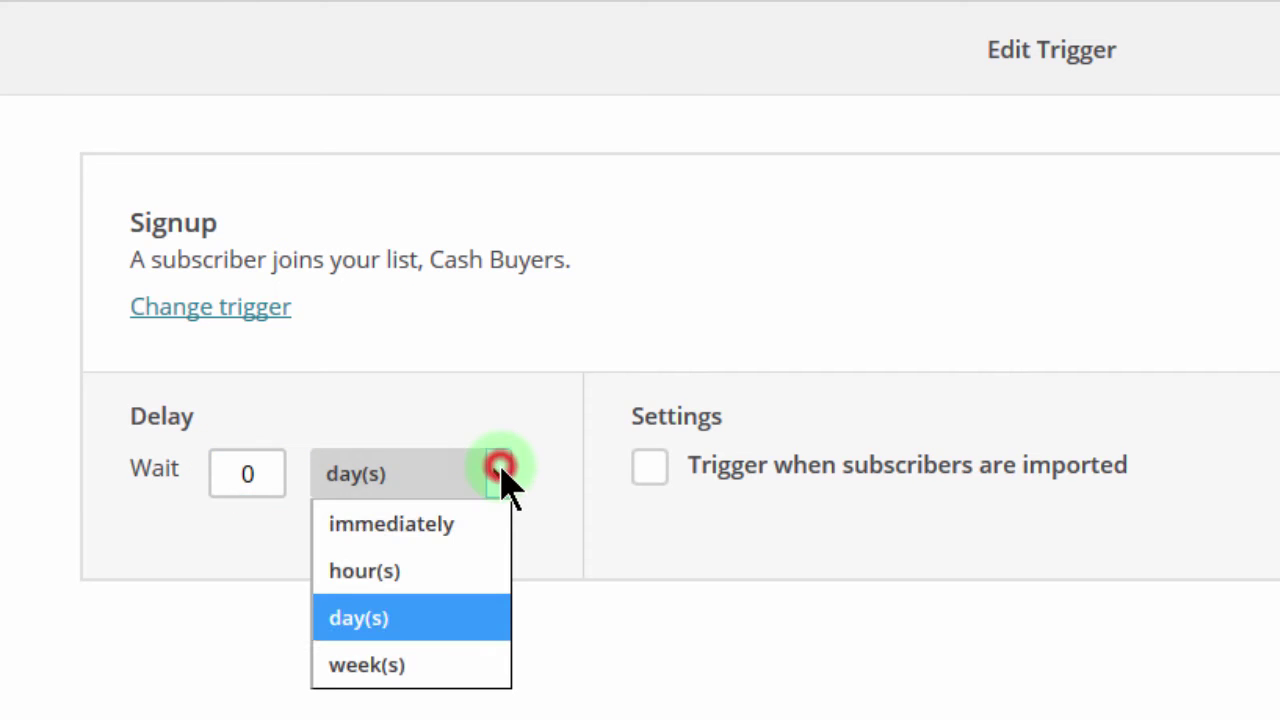
left_click(440, 536)
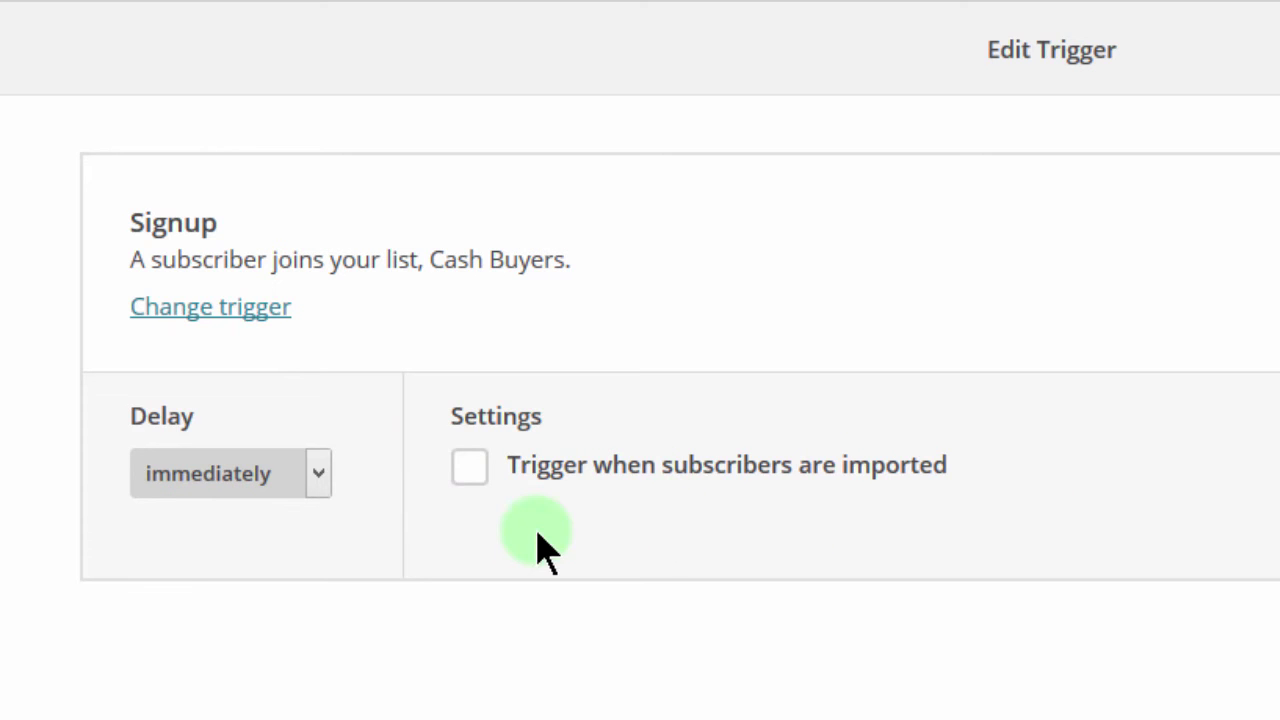
left_click(468, 472)
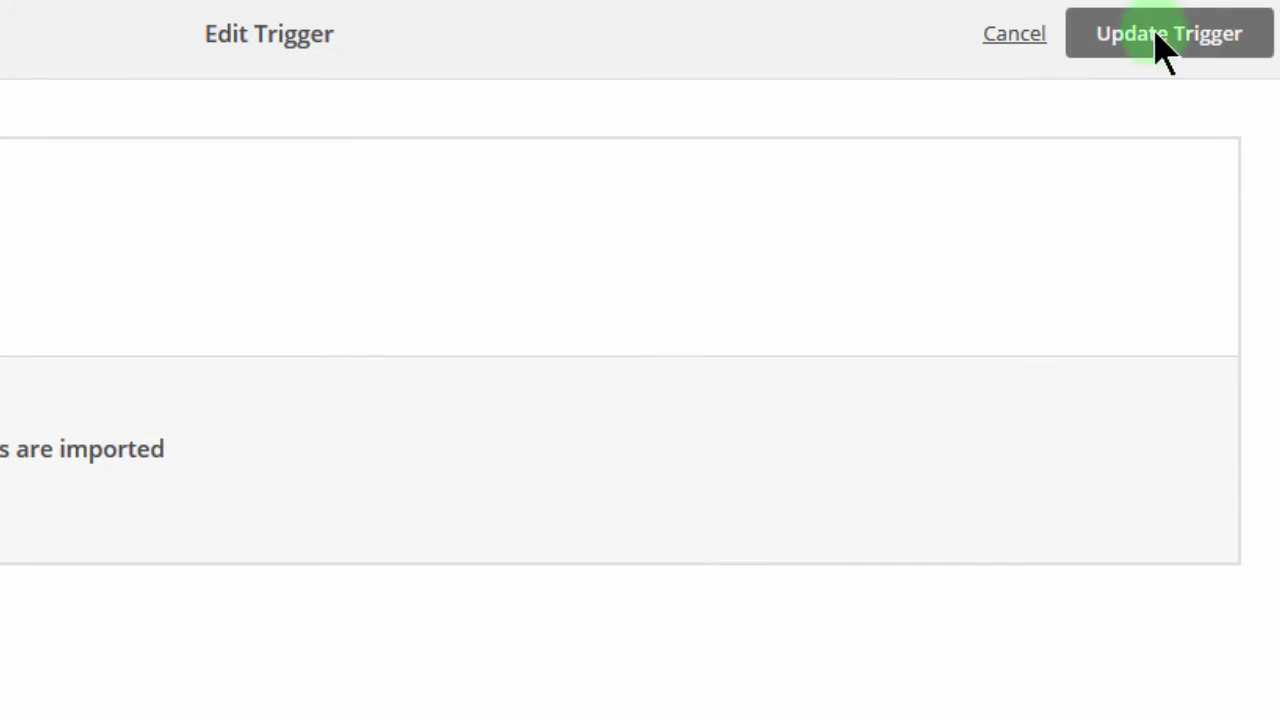
left_click(1160, 40)
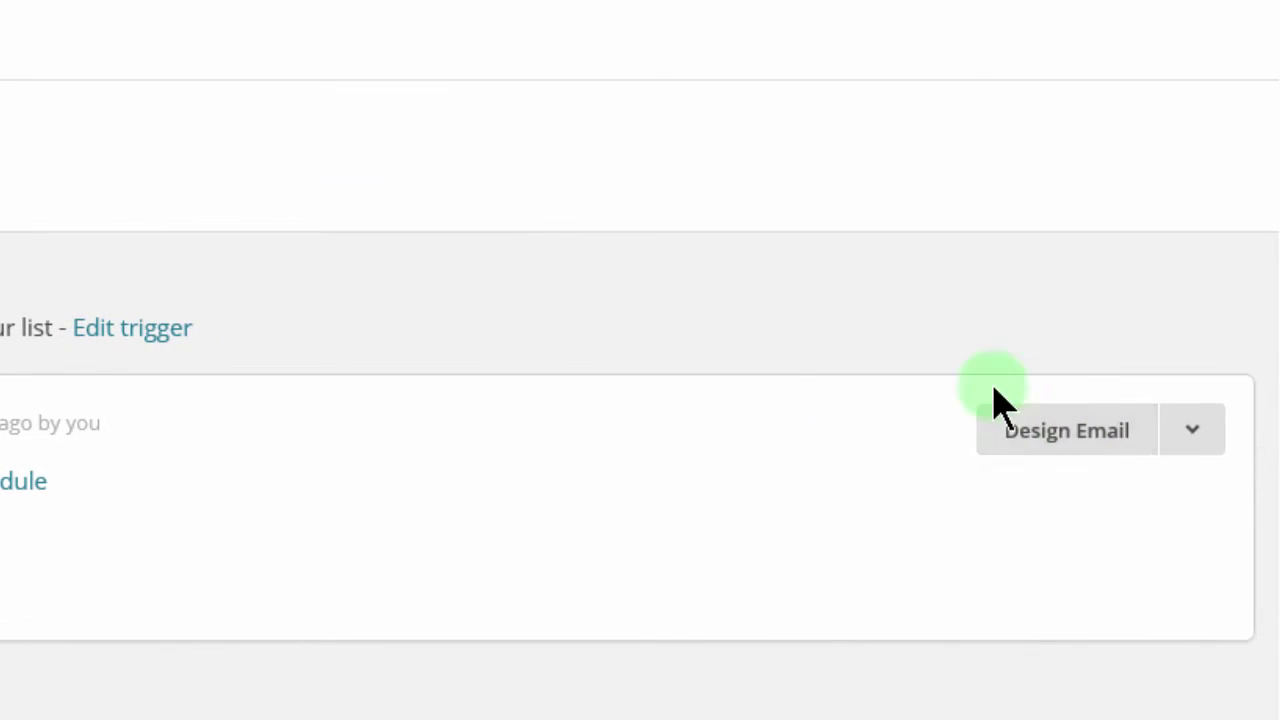
Step: Open the first email for design, go through its name, subject and sender information, and continue to template selection
left_click(1062, 444)
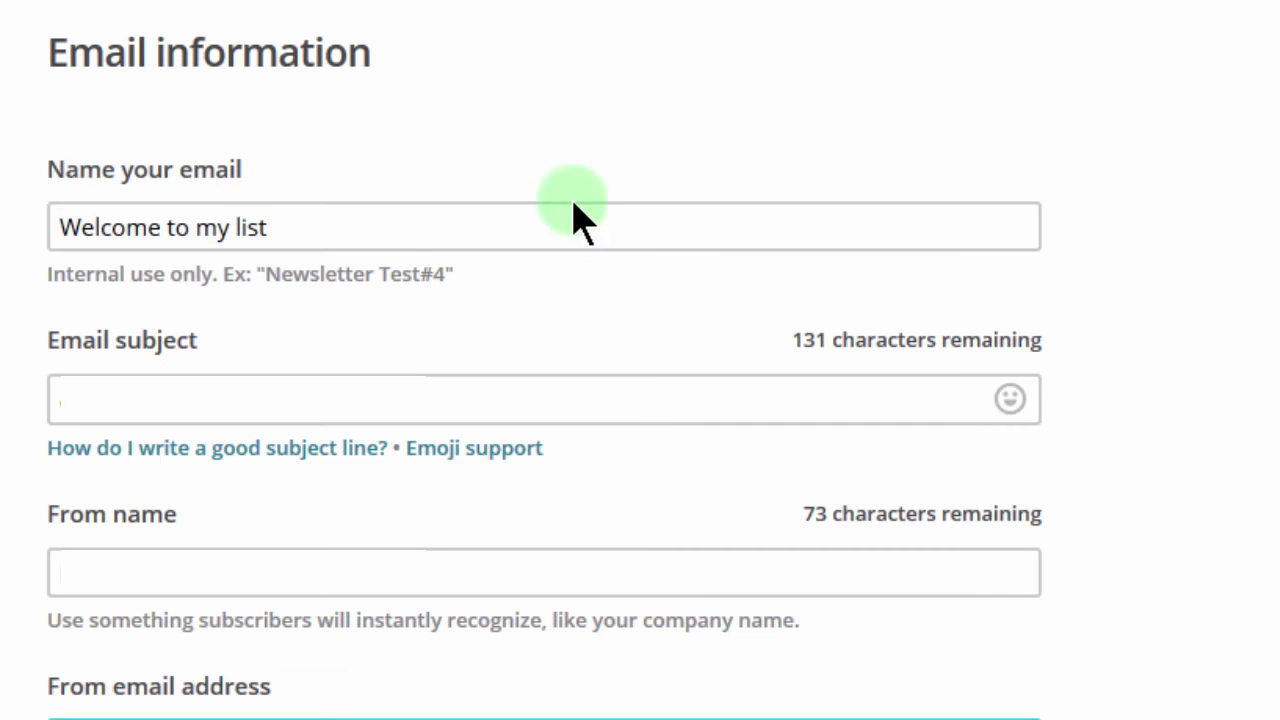
left_click(349, 224)
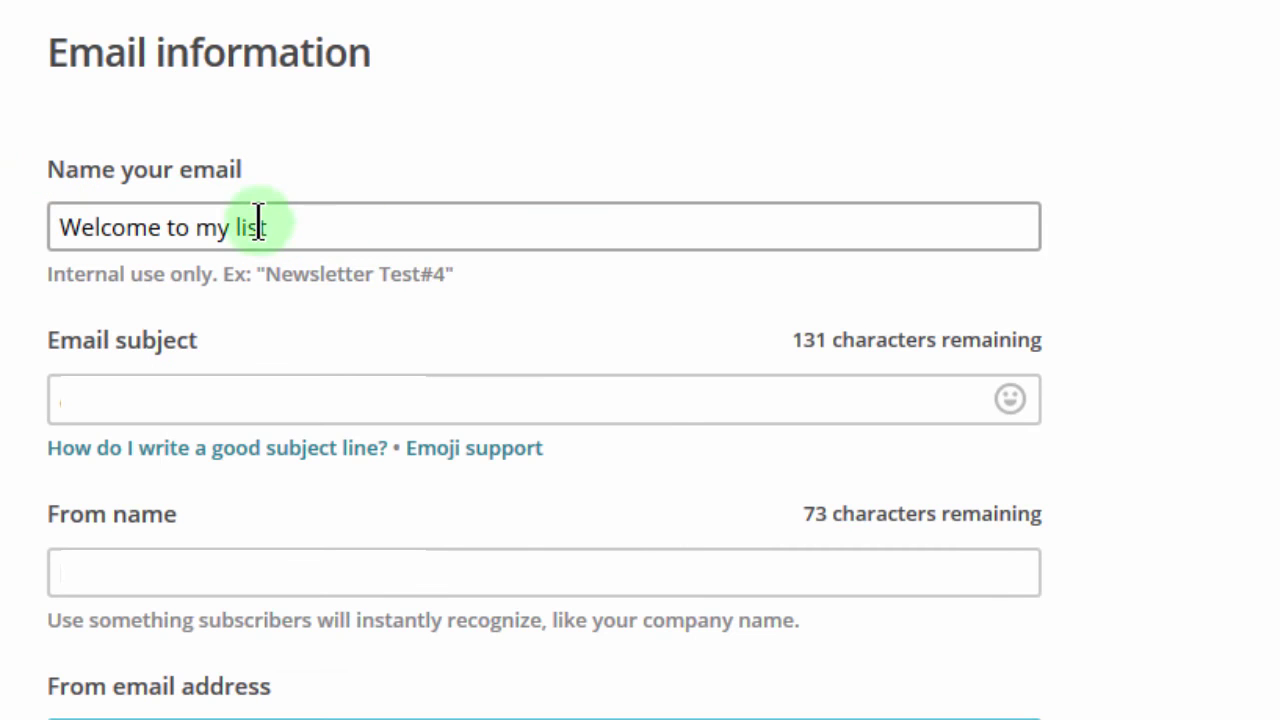
key("Tab")
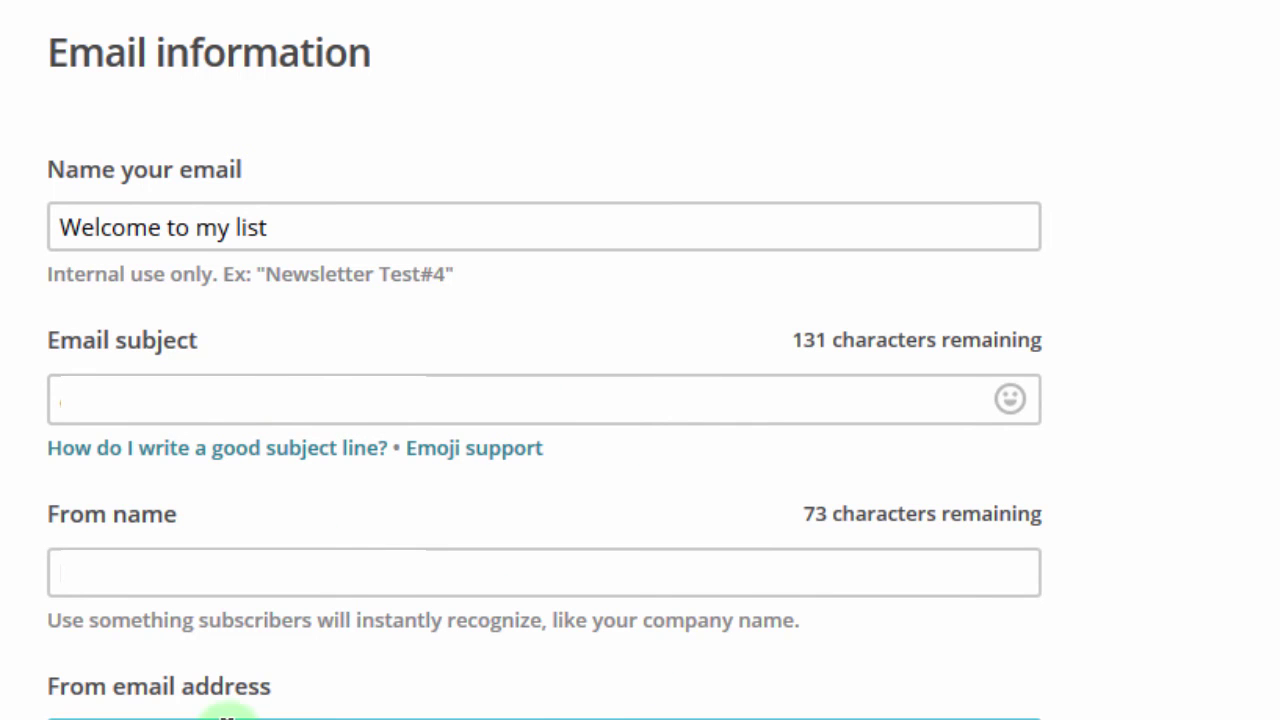
scroll(114, 700, "down", 1)
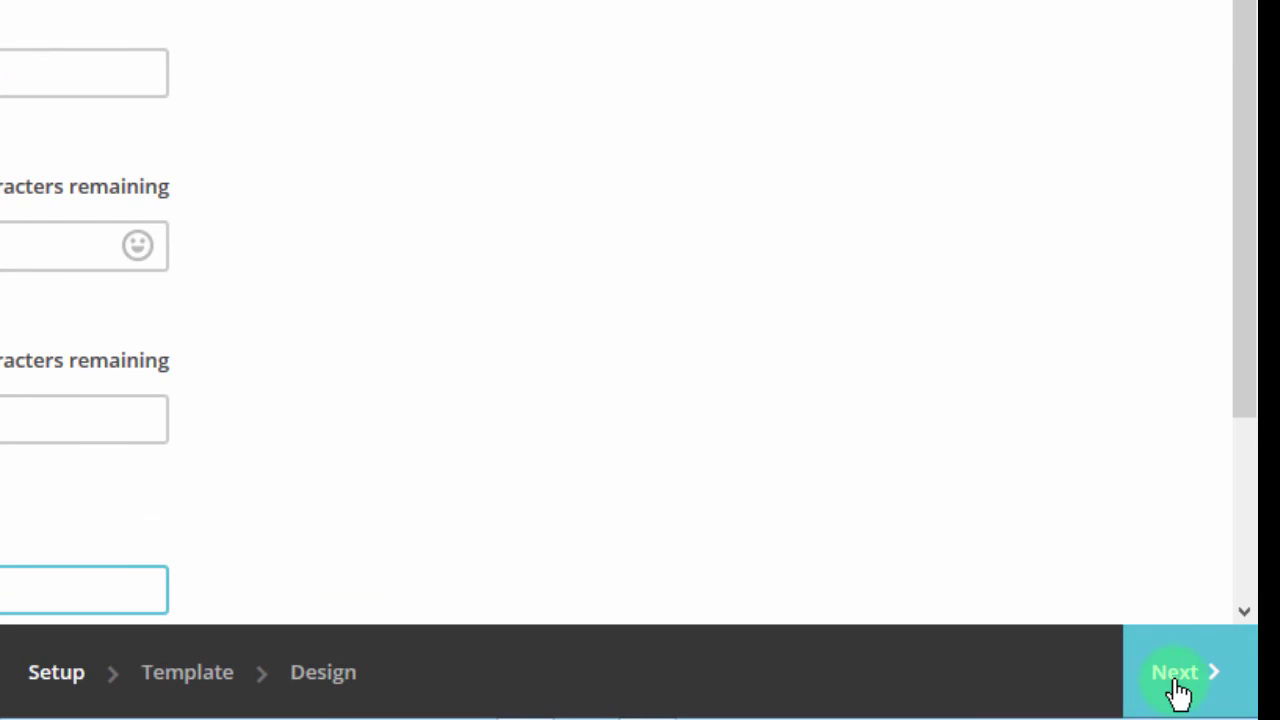
left_click(1178, 686)
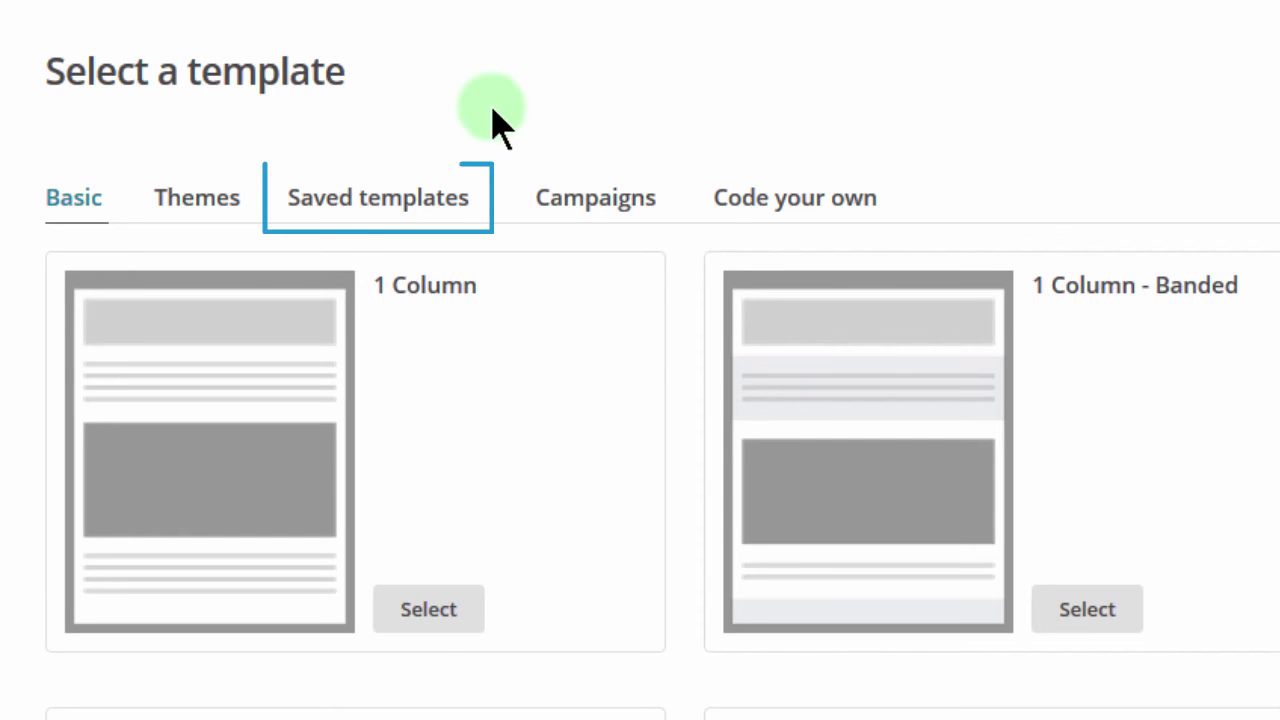
Step: Apply the saved template "VIP Cash Buyers" to the first email
left_click(365, 203)
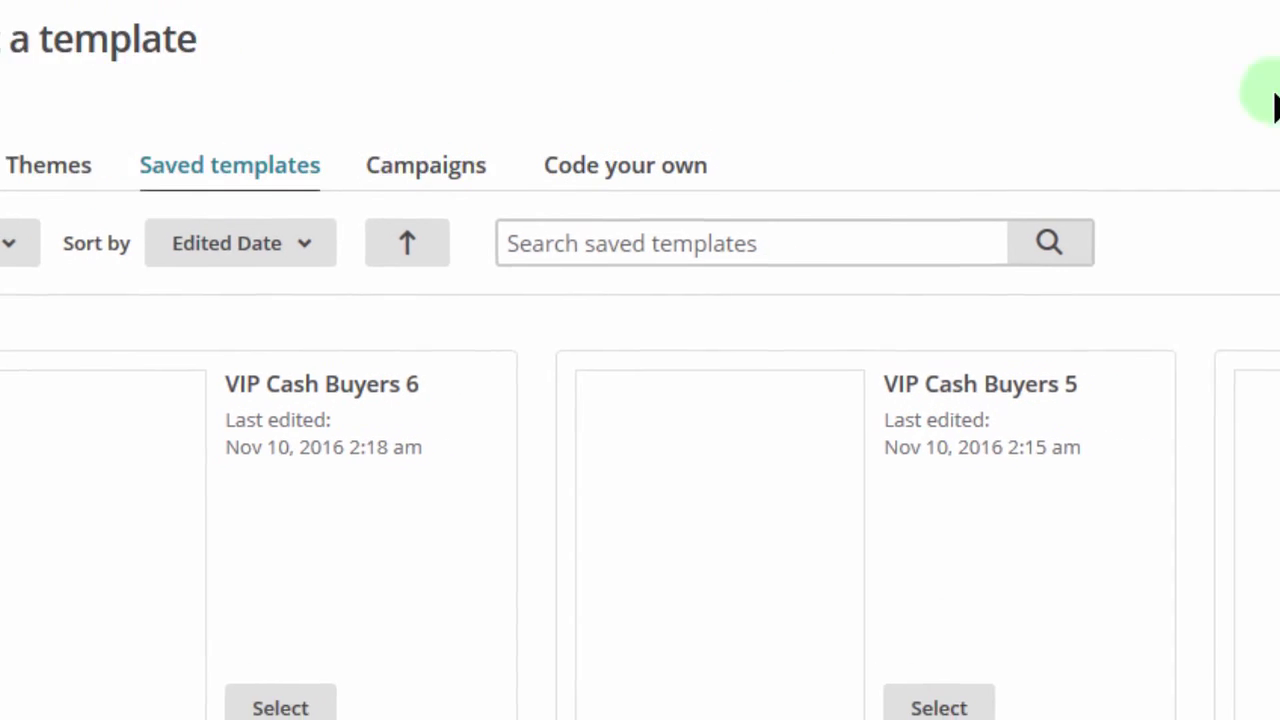
scroll(640, 400, "down", 6)
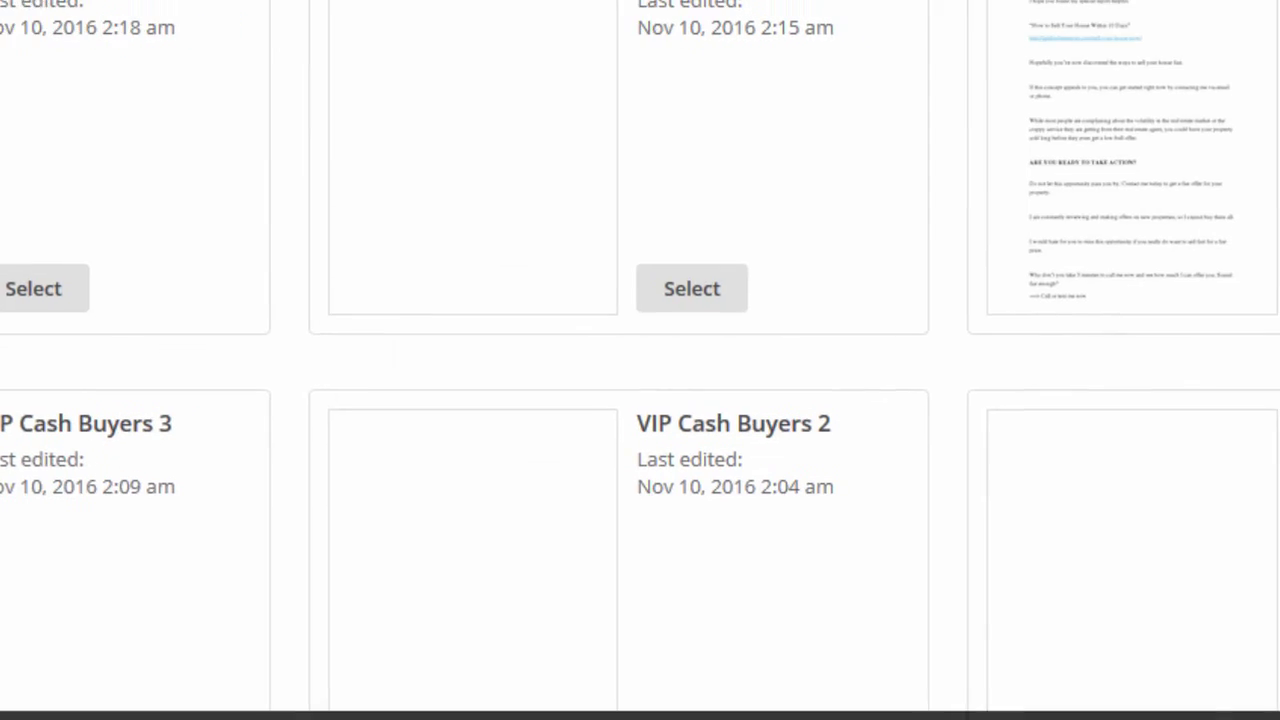
scroll(640, 400, "up", 2)
scroll(640, 400, "up", 2)
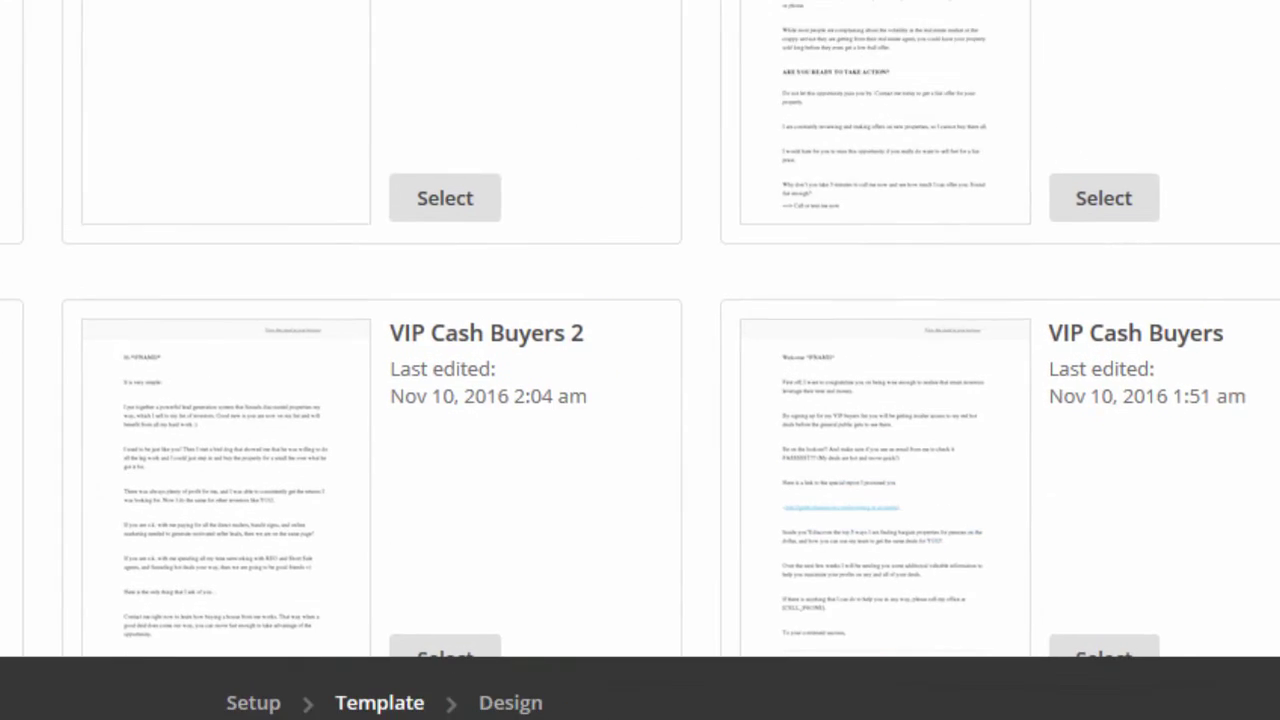
scroll(1275, 88, "down", 2)
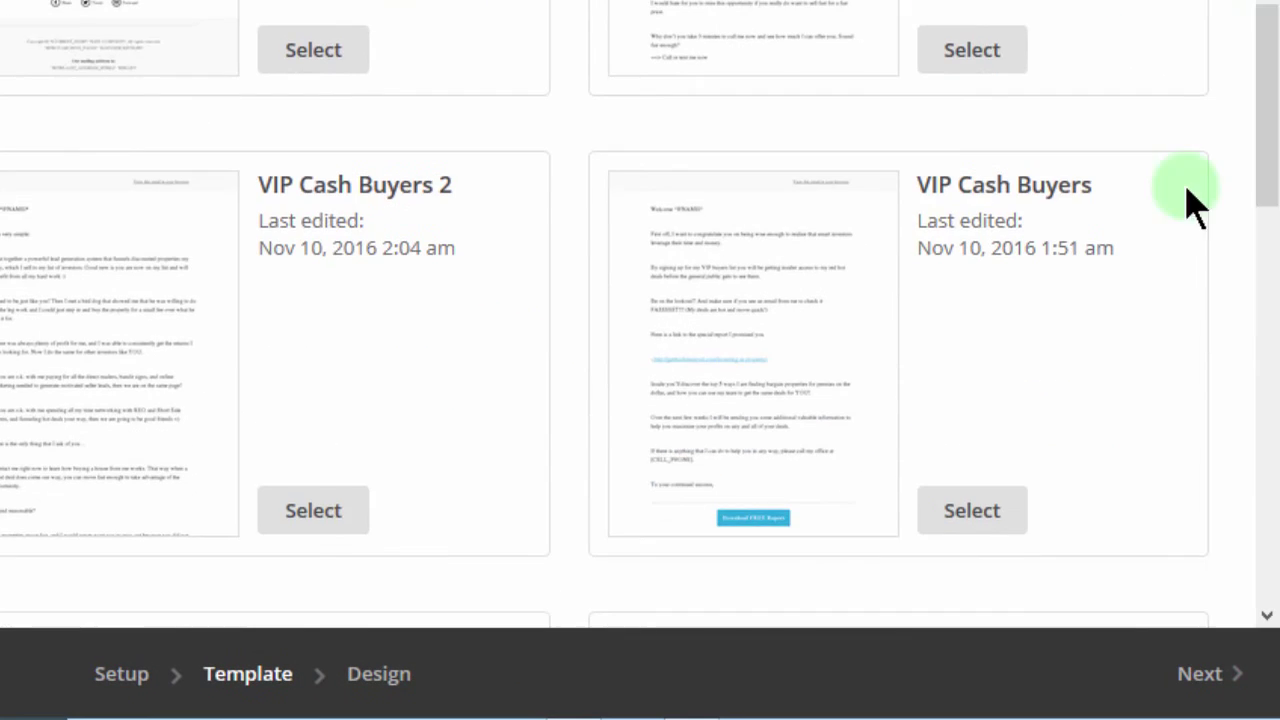
left_click(975, 512)
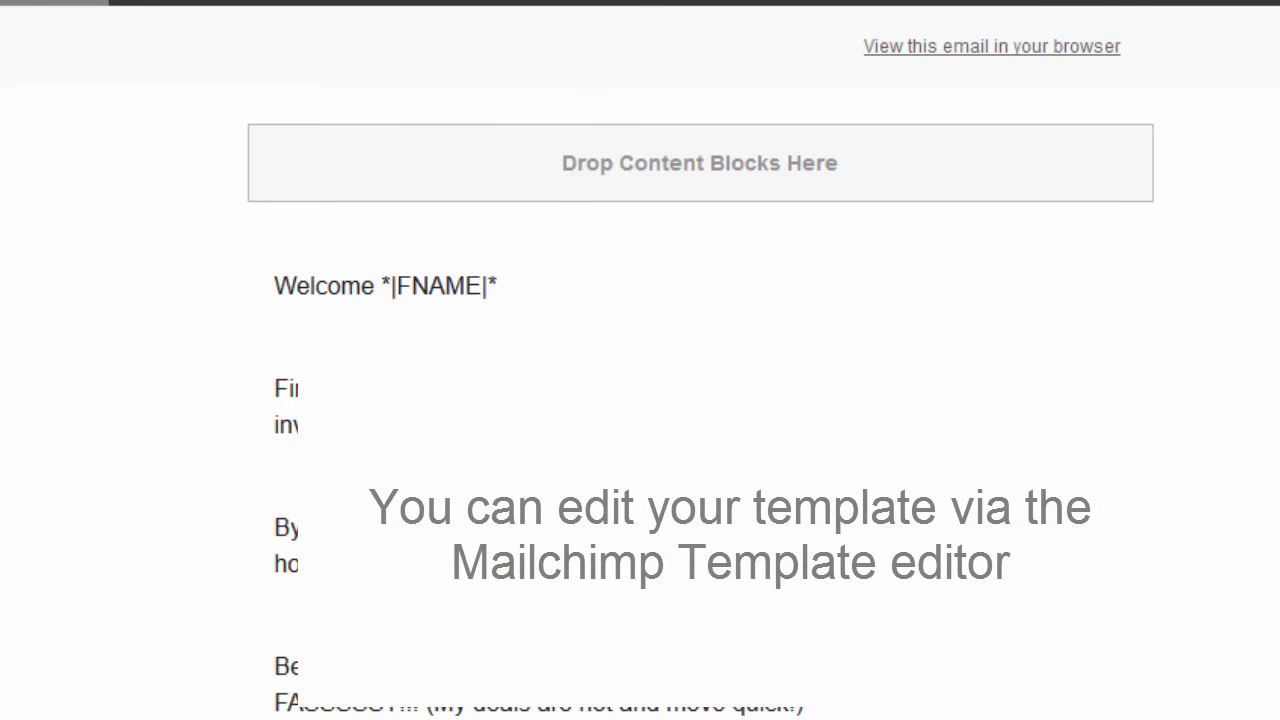
Step: Check the first email's content in the template editor and save its design
left_click_drag(1086, 400, 700, 46)
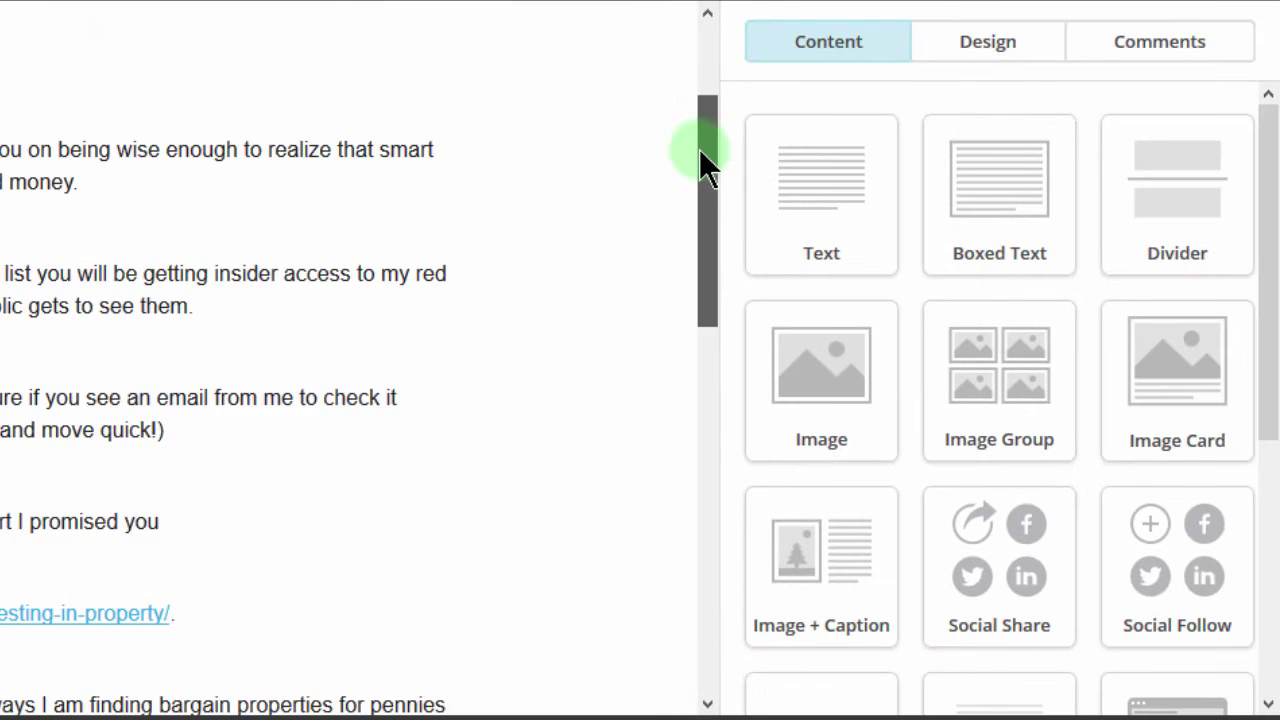
mouse_move(240, 314)
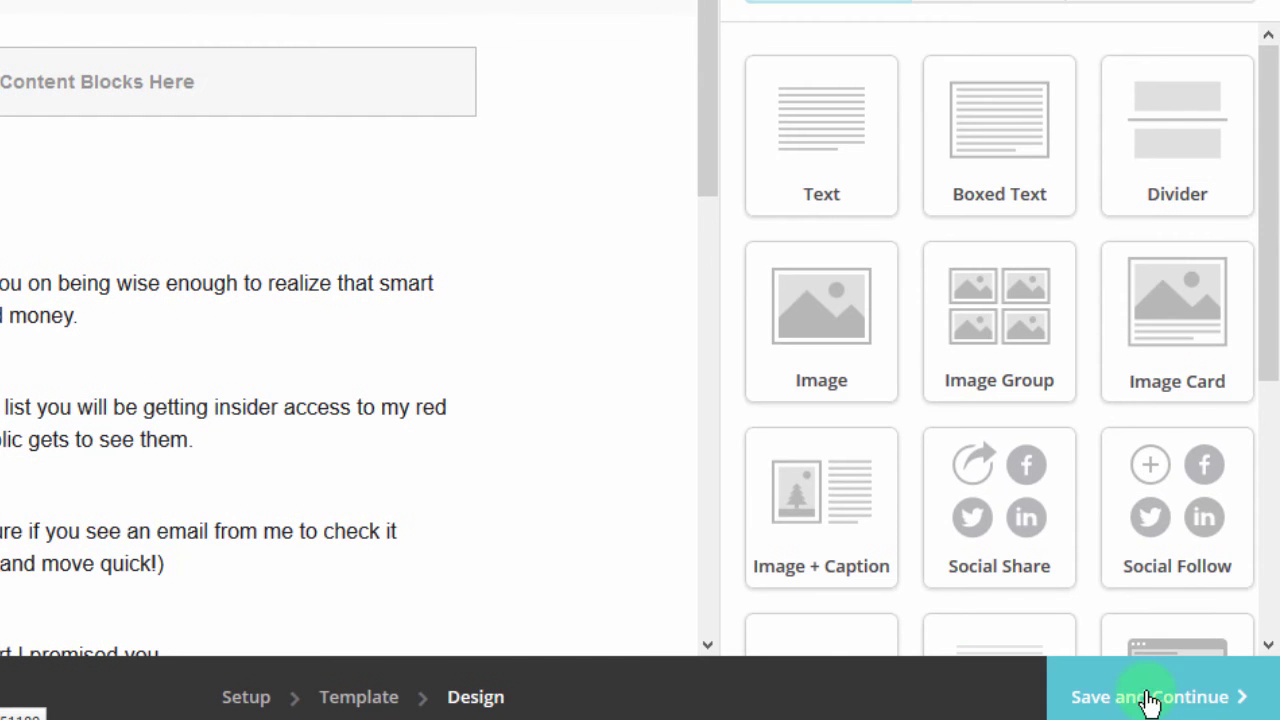
left_click(1148, 701)
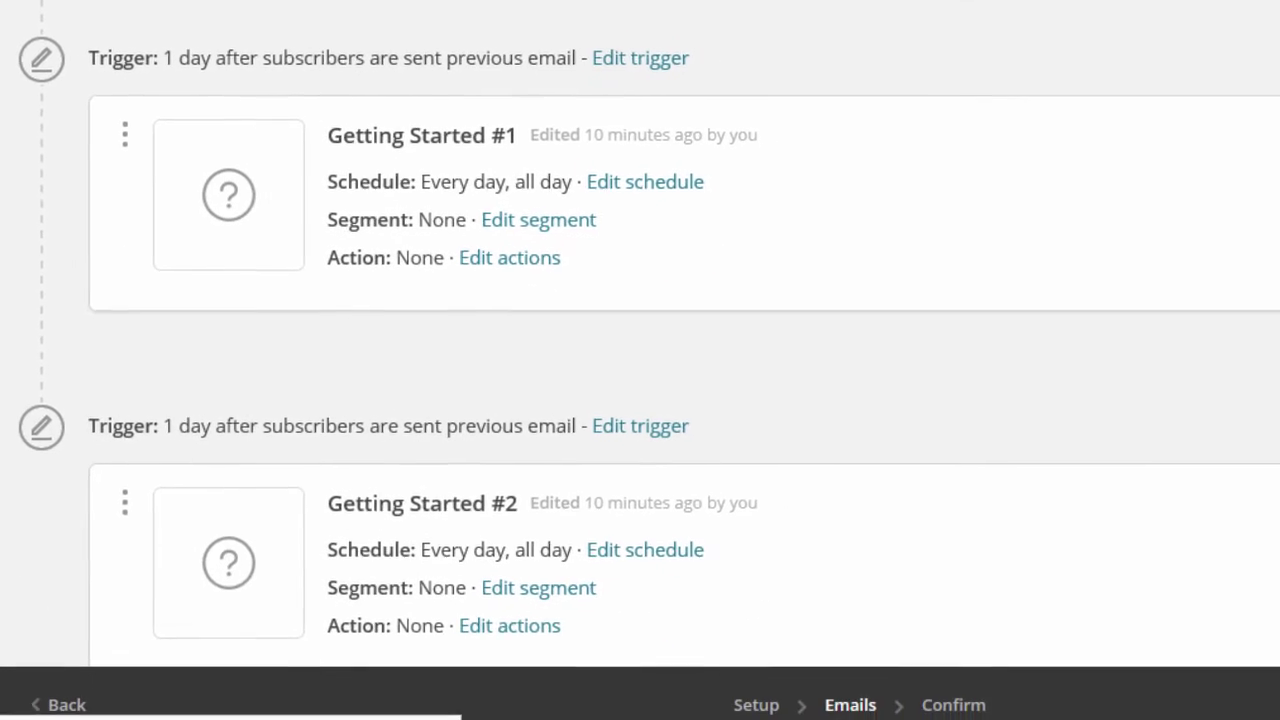
Step: Review the email sequence from the designed first email through the Getting Started emails and their trigger delays
scroll(640, 370, "down", 4)
scroll(640, 360, "down", 1)
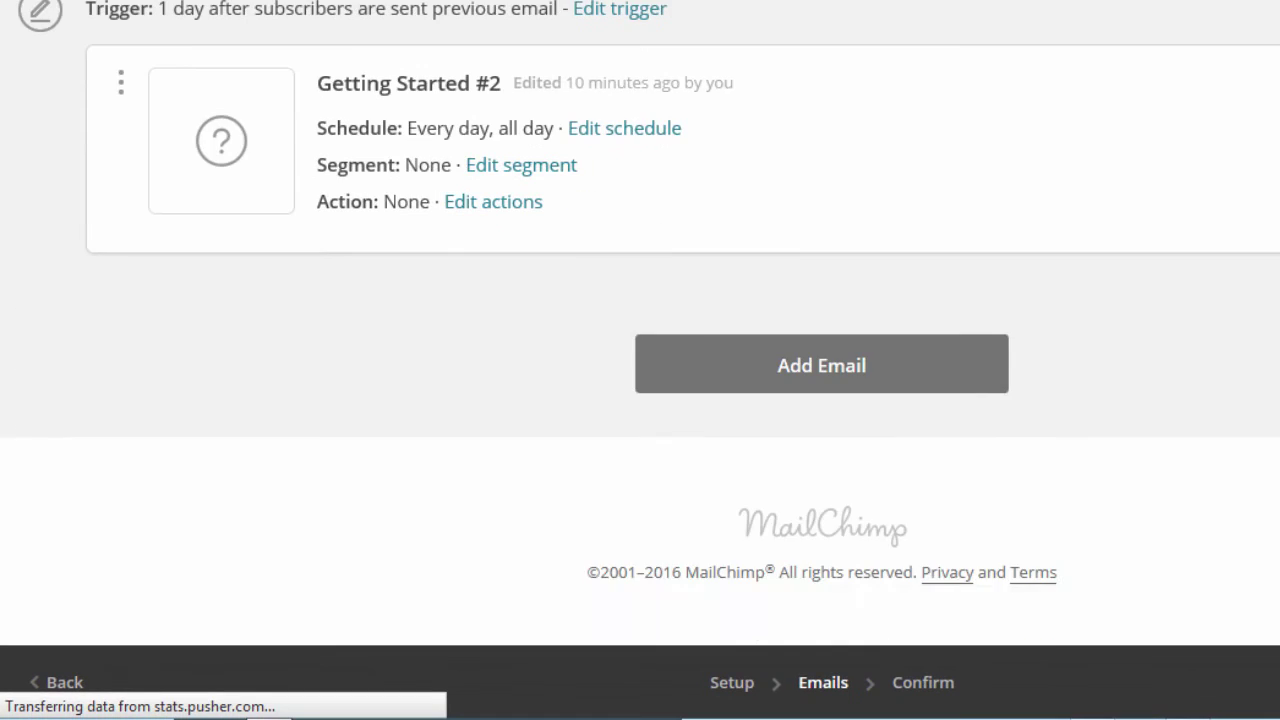
scroll(640, 360, "up", 10)
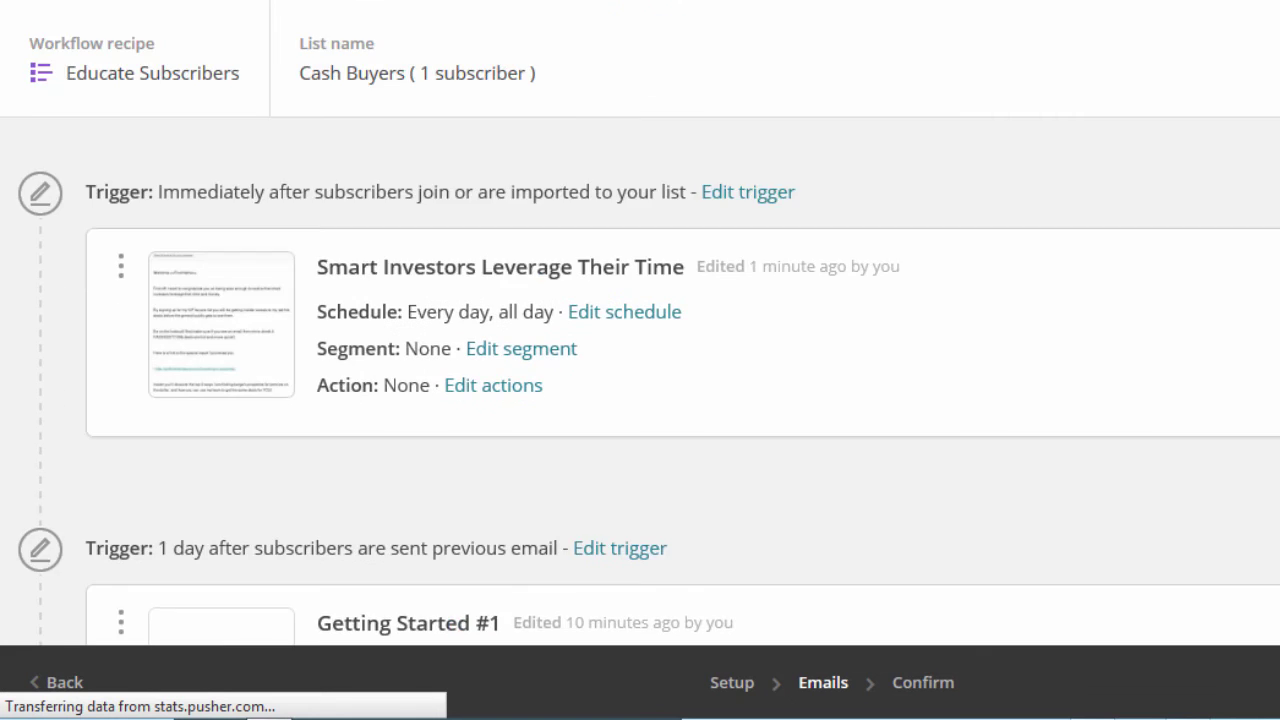
scroll(640, 360, "down", 3)
scroll(640, 360, "up", 1)
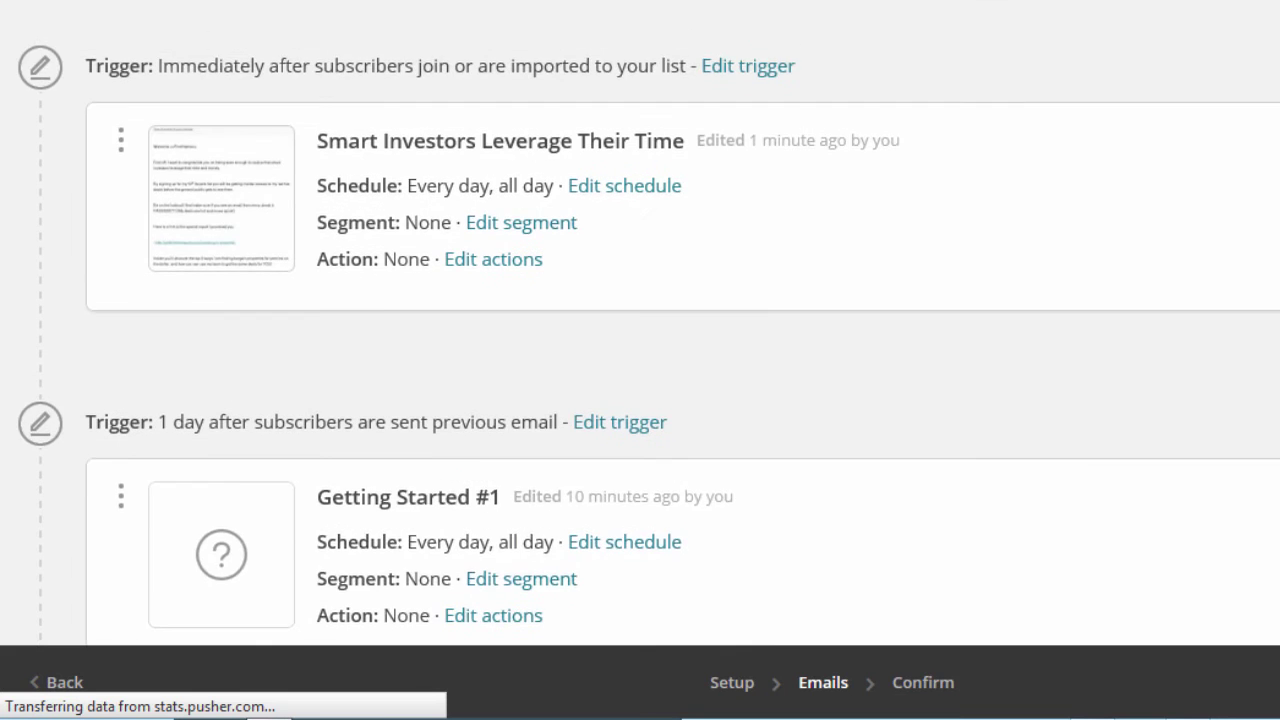
scroll(640, 360, "down", 1)
scroll(640, 360, "down", 1)
scroll(640, 360, "up", 4)
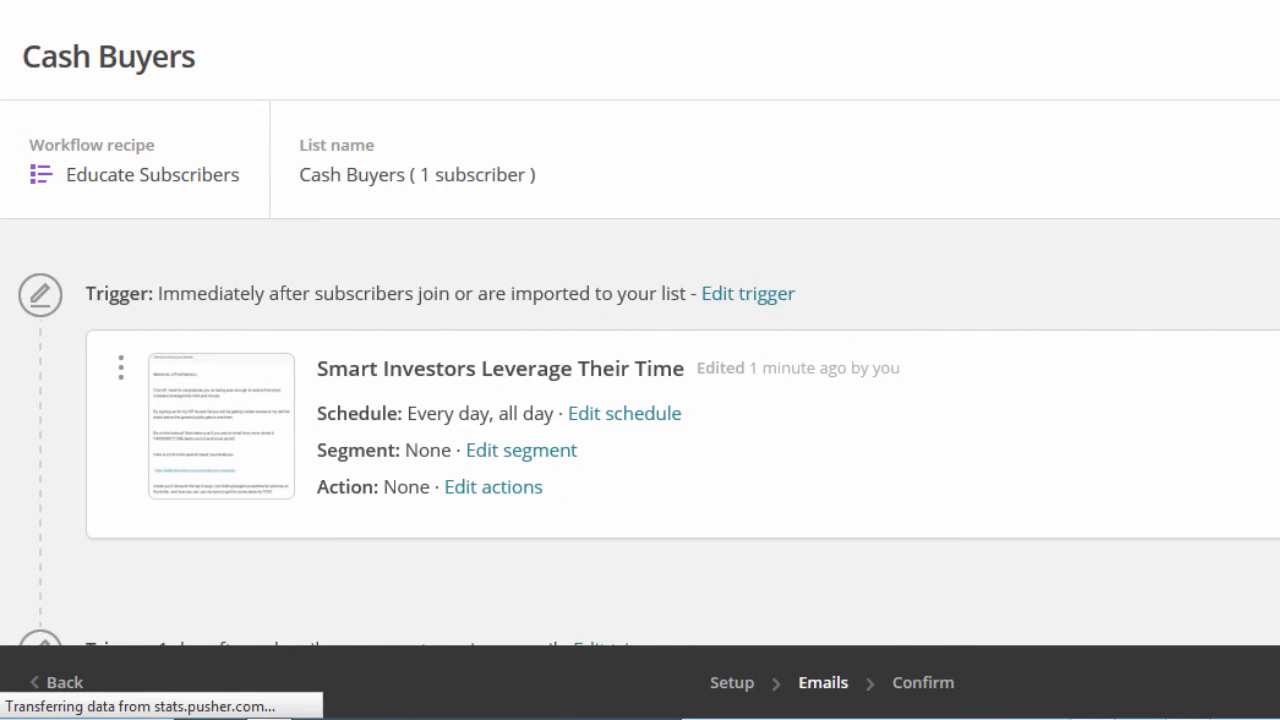
Step: Set the Getting Started #1 email's trigger delay to 2 days after the previous email and update the trigger
scroll(868, 262, "down", 5)
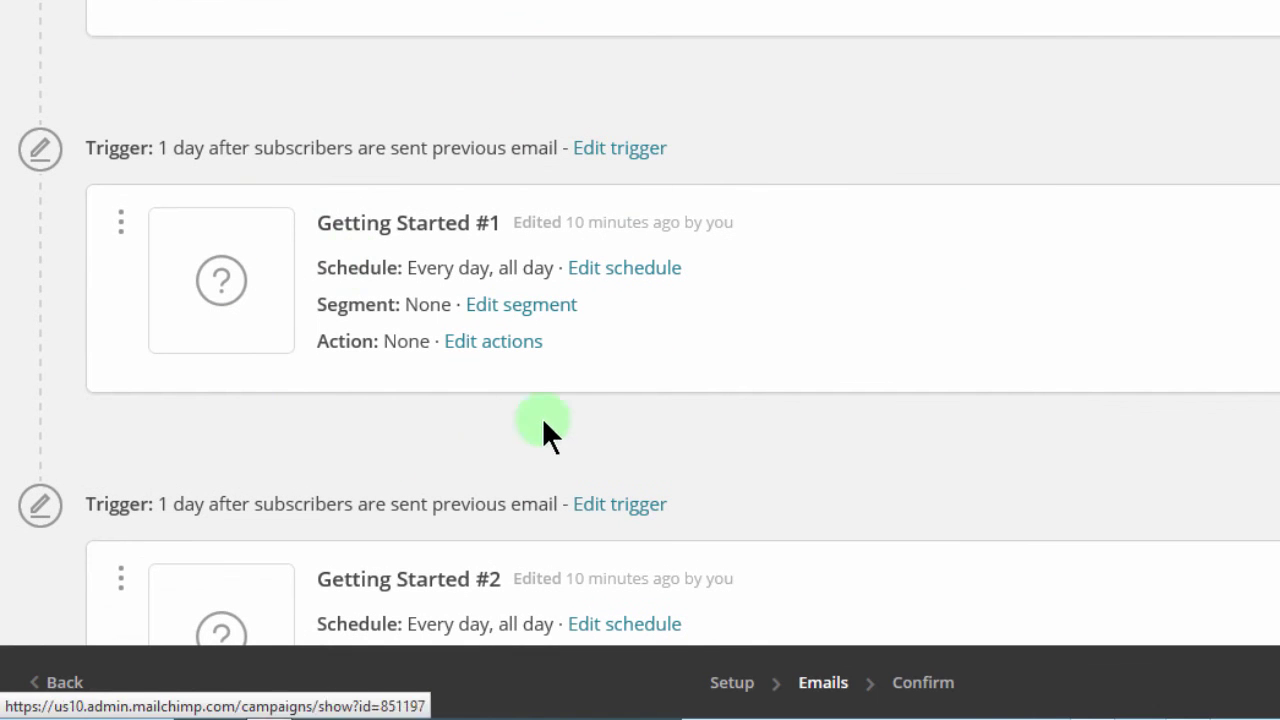
left_click(615, 150)
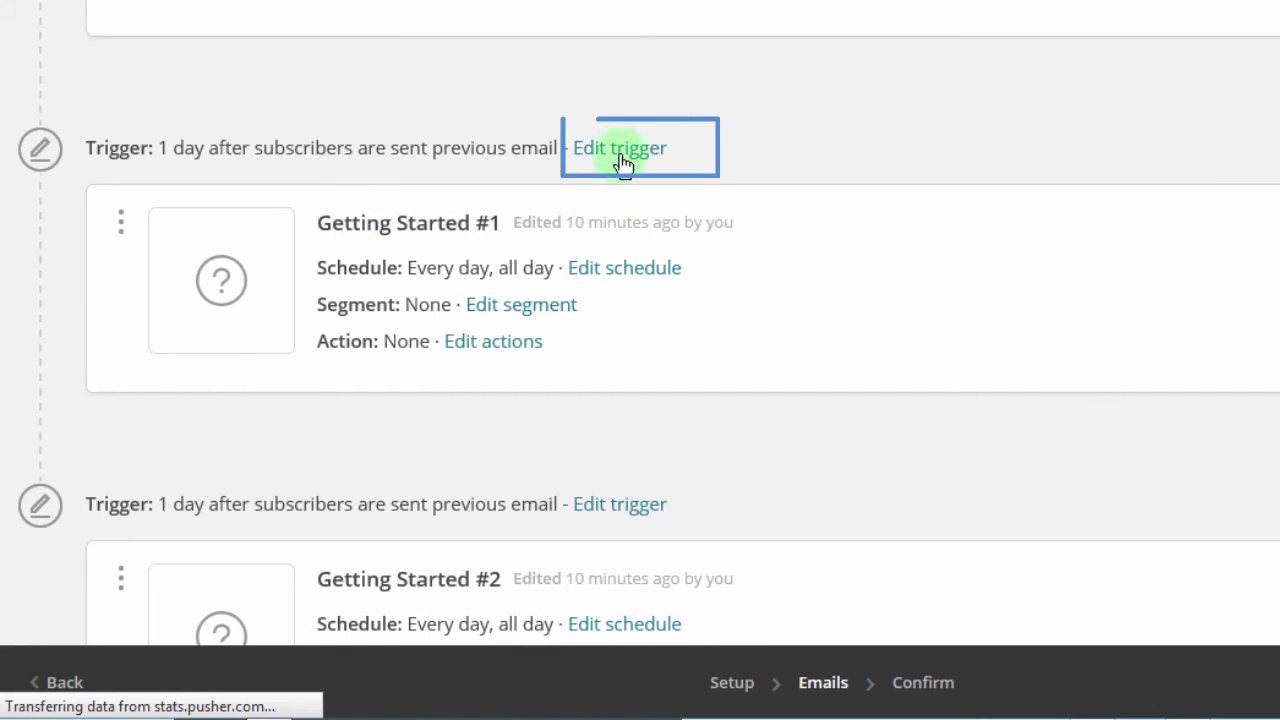
left_click(615, 152)
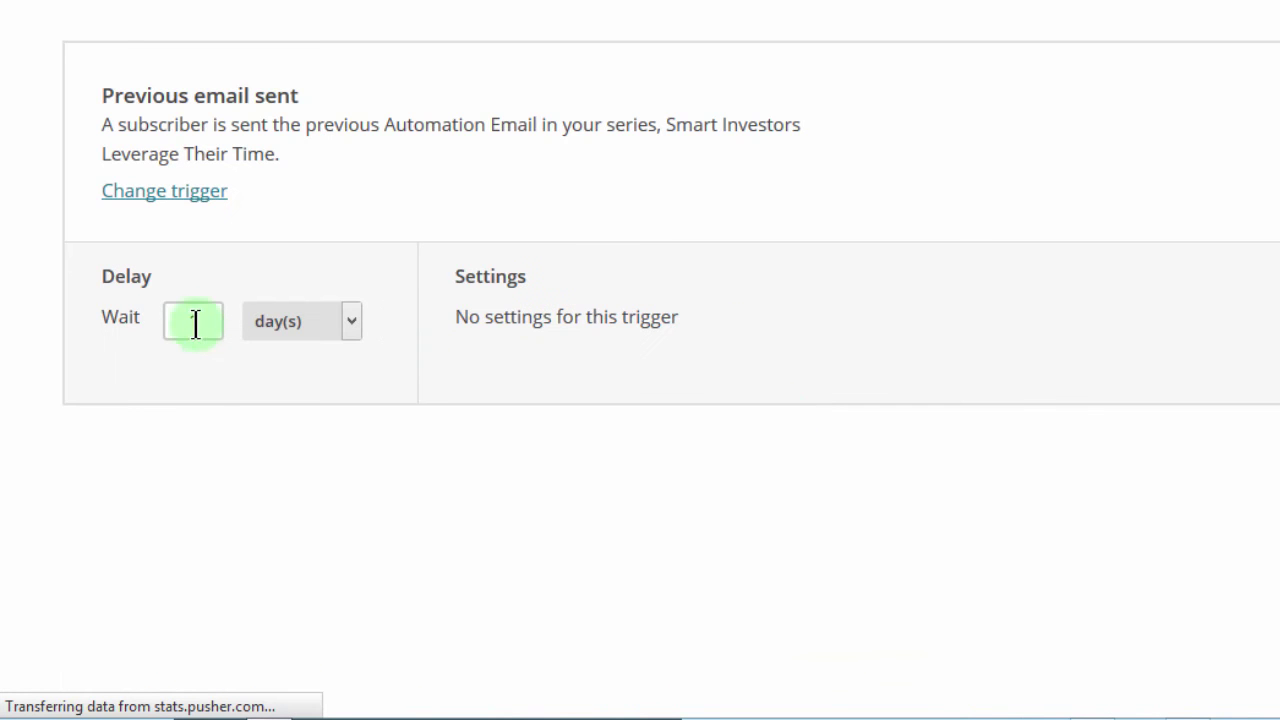
left_click_drag(200, 318, 151, 316)
type("2")
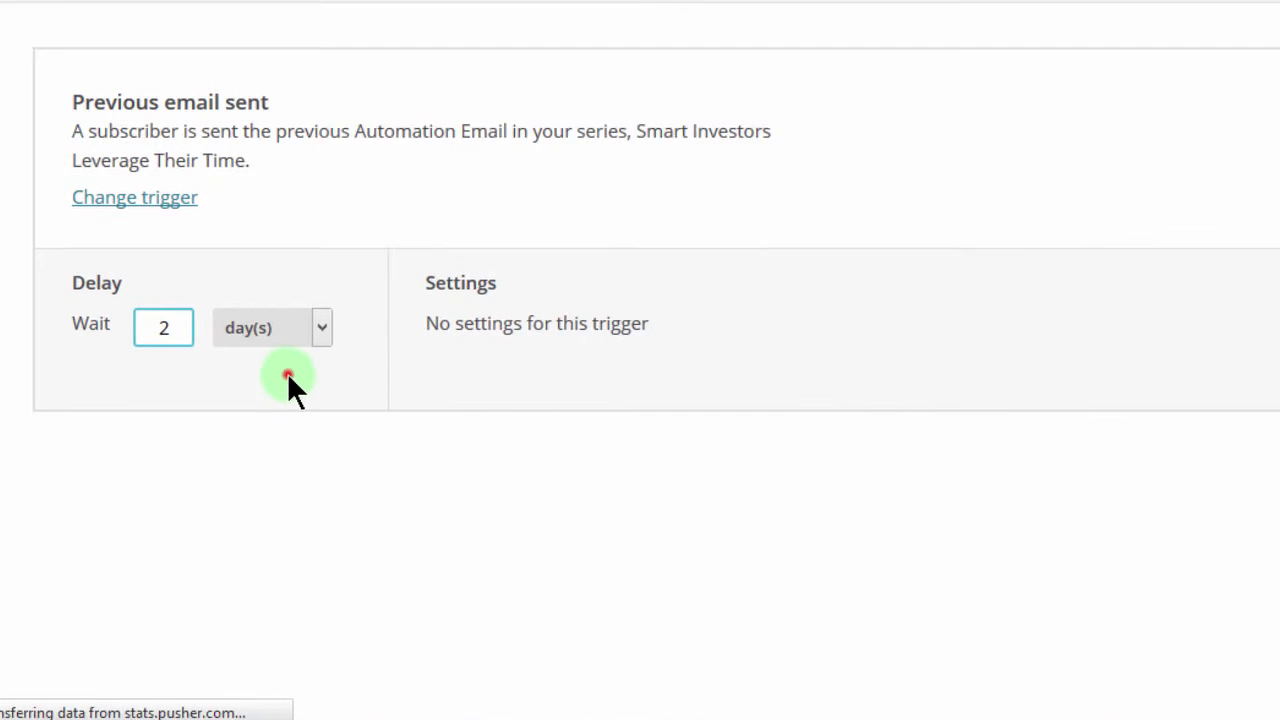
left_click(320, 365)
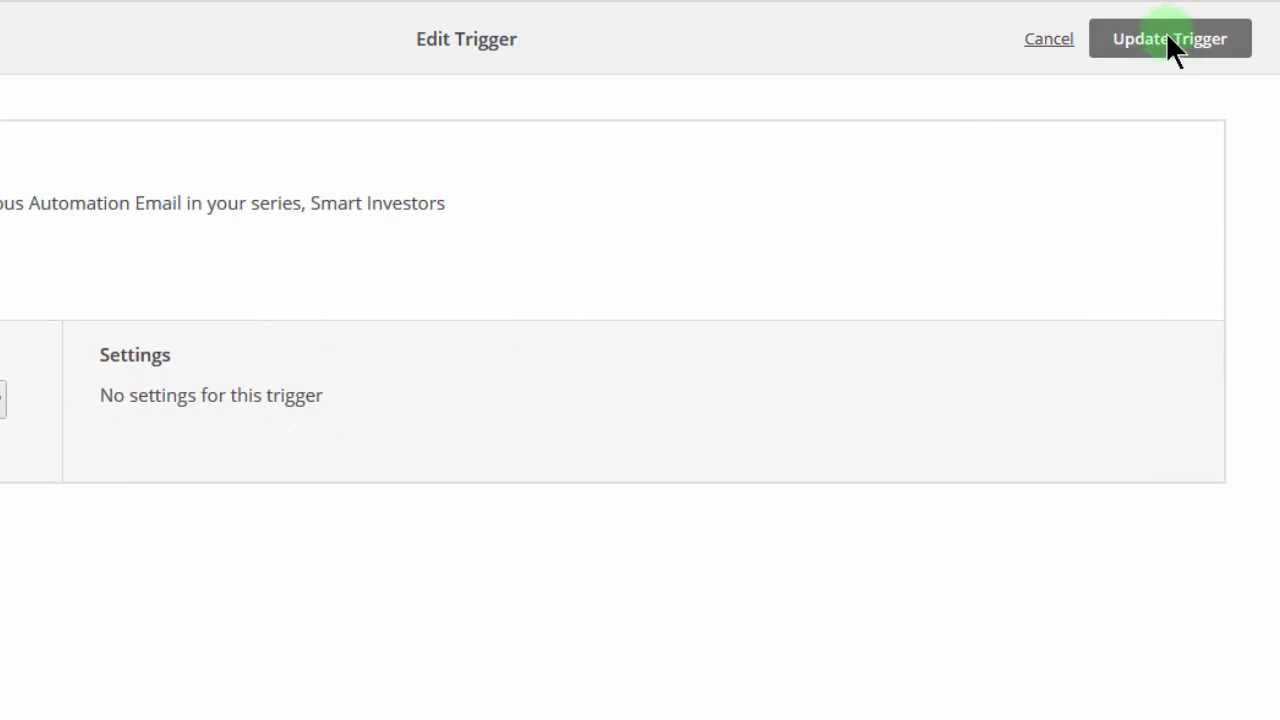
left_click(1167, 36)
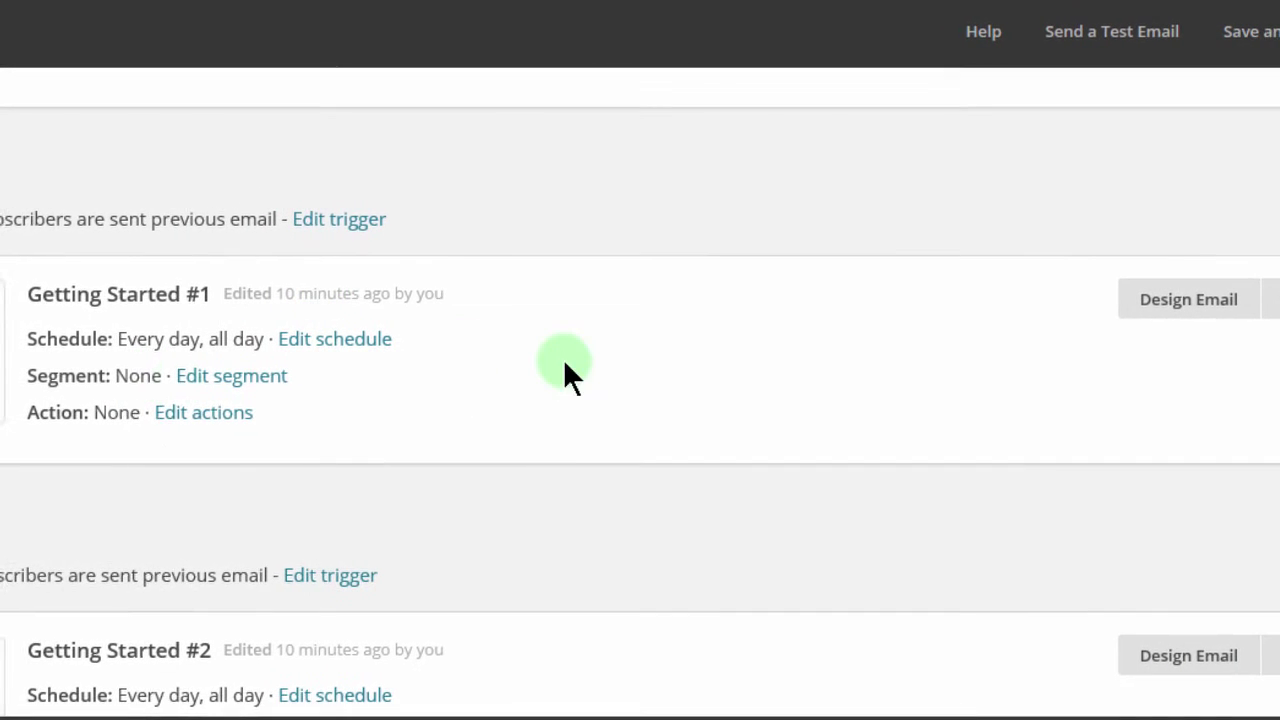
Step: Open the Getting Started #1 email for design, complete its email information, and continue to template selection
left_click(1172, 297)
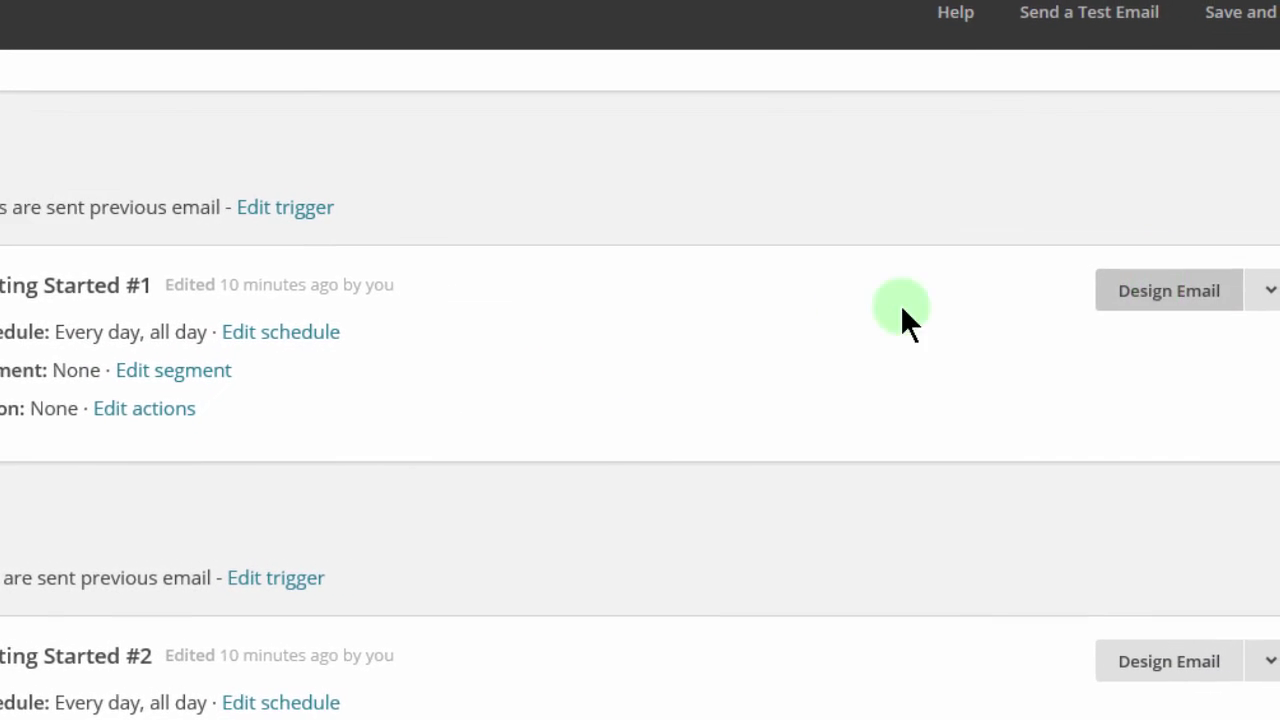
left_click(1167, 294)
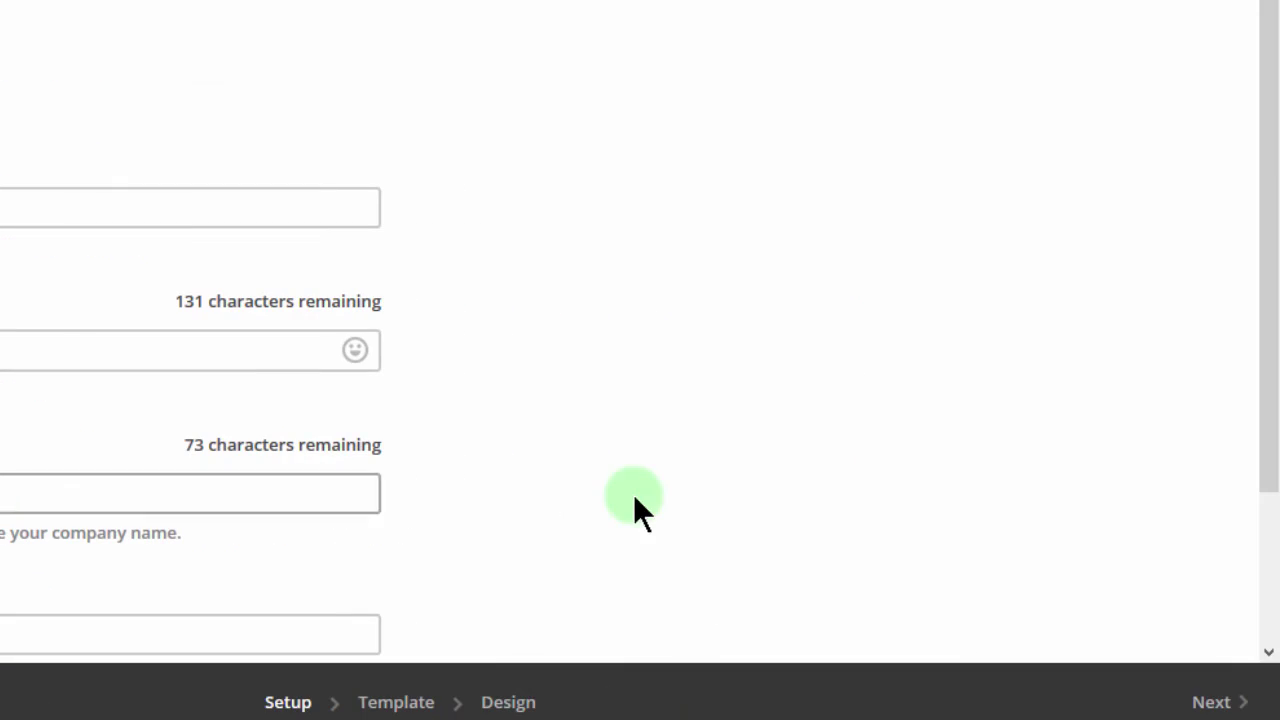
left_click(1213, 704)
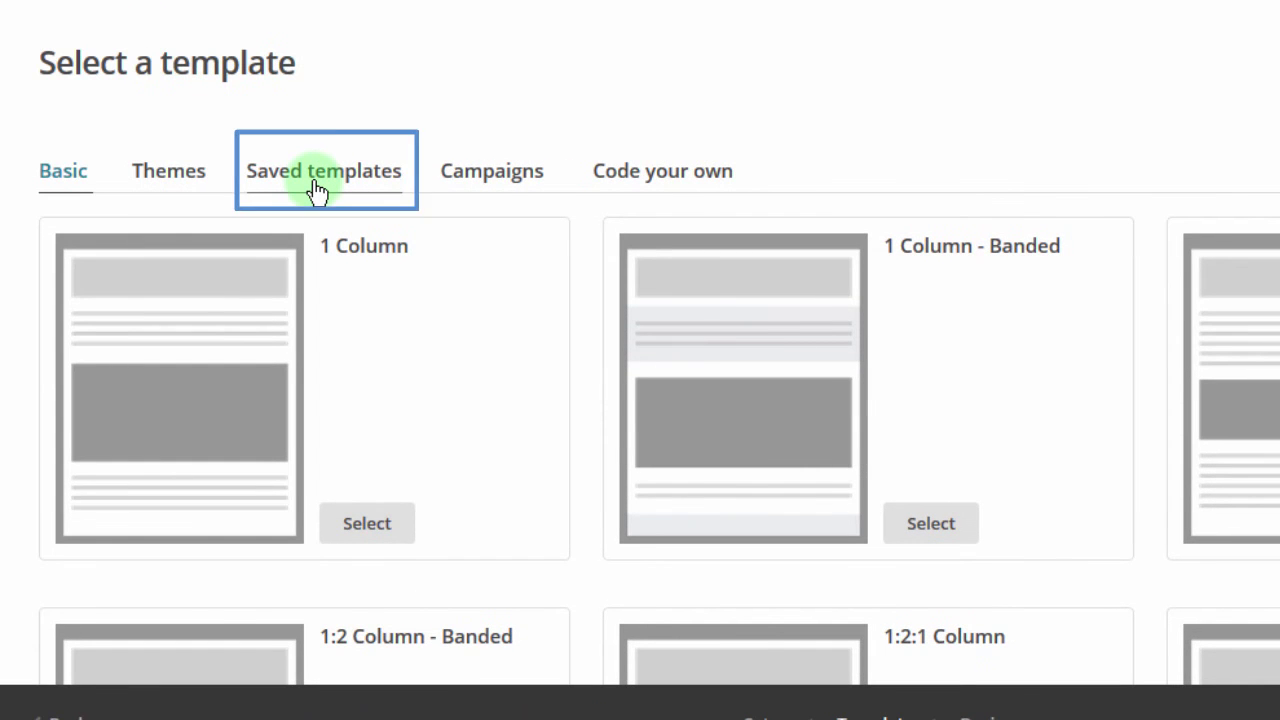
Step: Apply the saved template "VIP Cash Buyers 2" to the second email and save its design
left_click(320, 181)
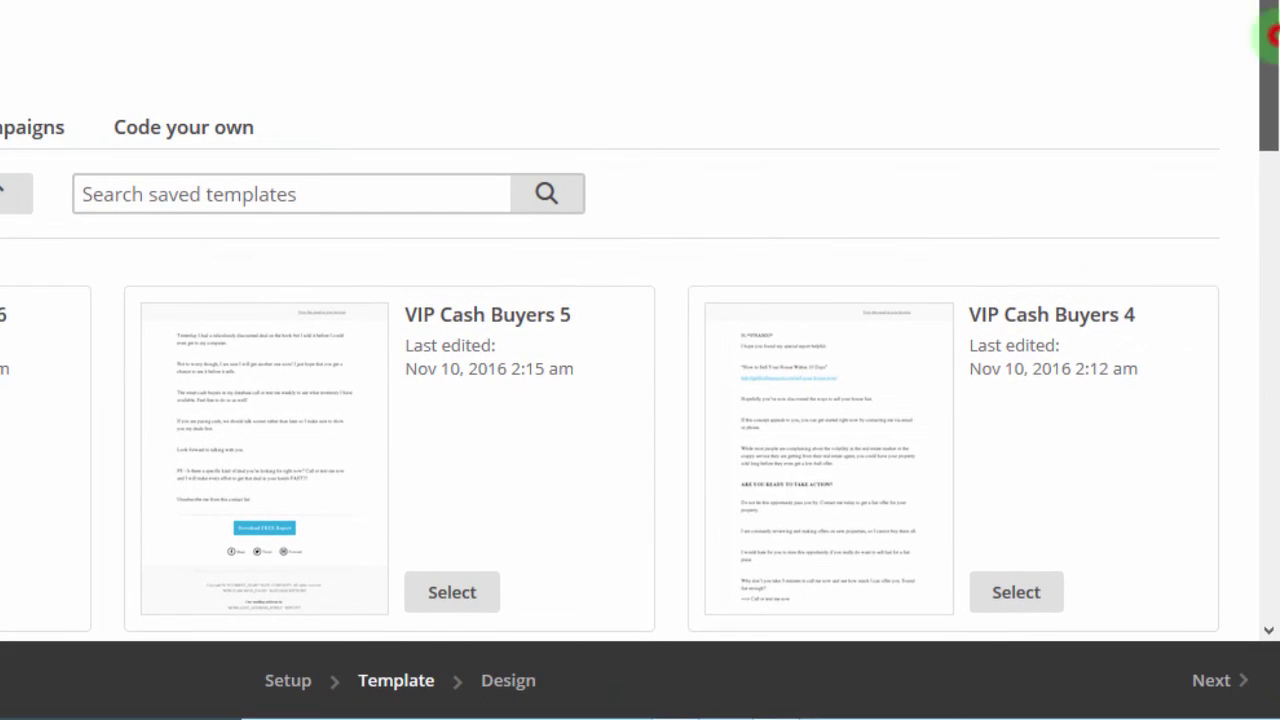
scroll(476, 197, "down", 5)
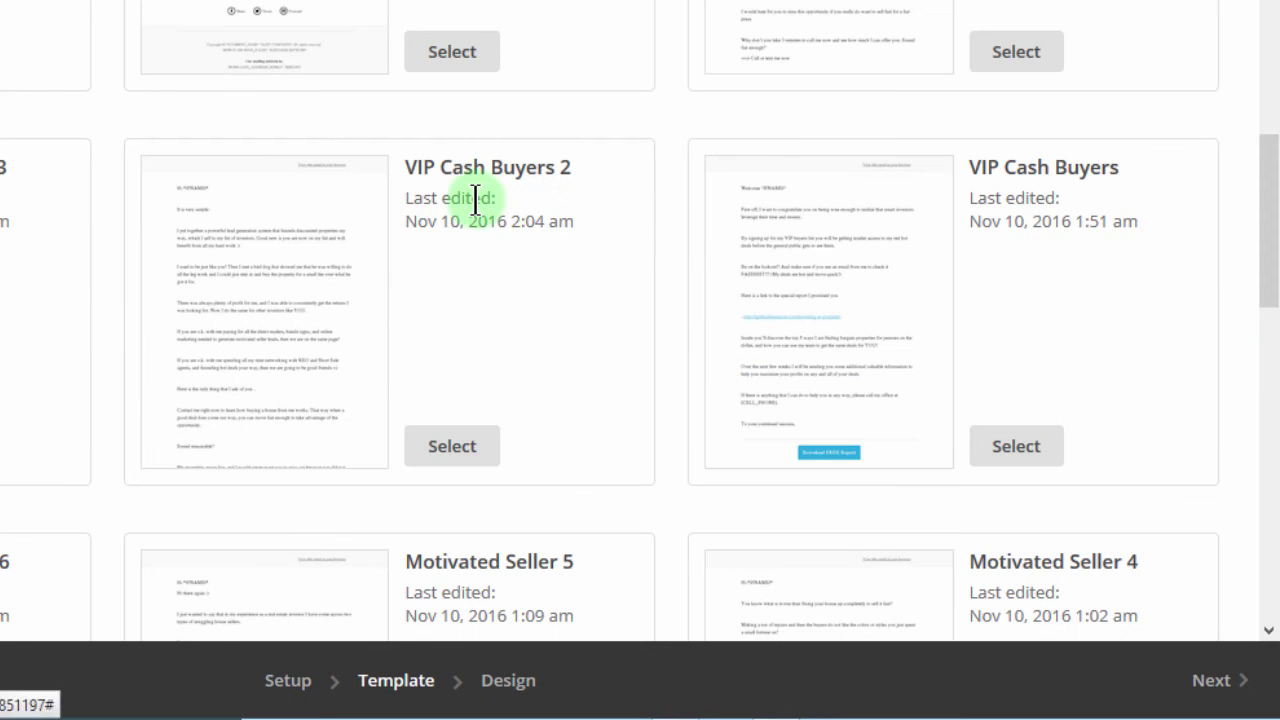
left_click(452, 446)
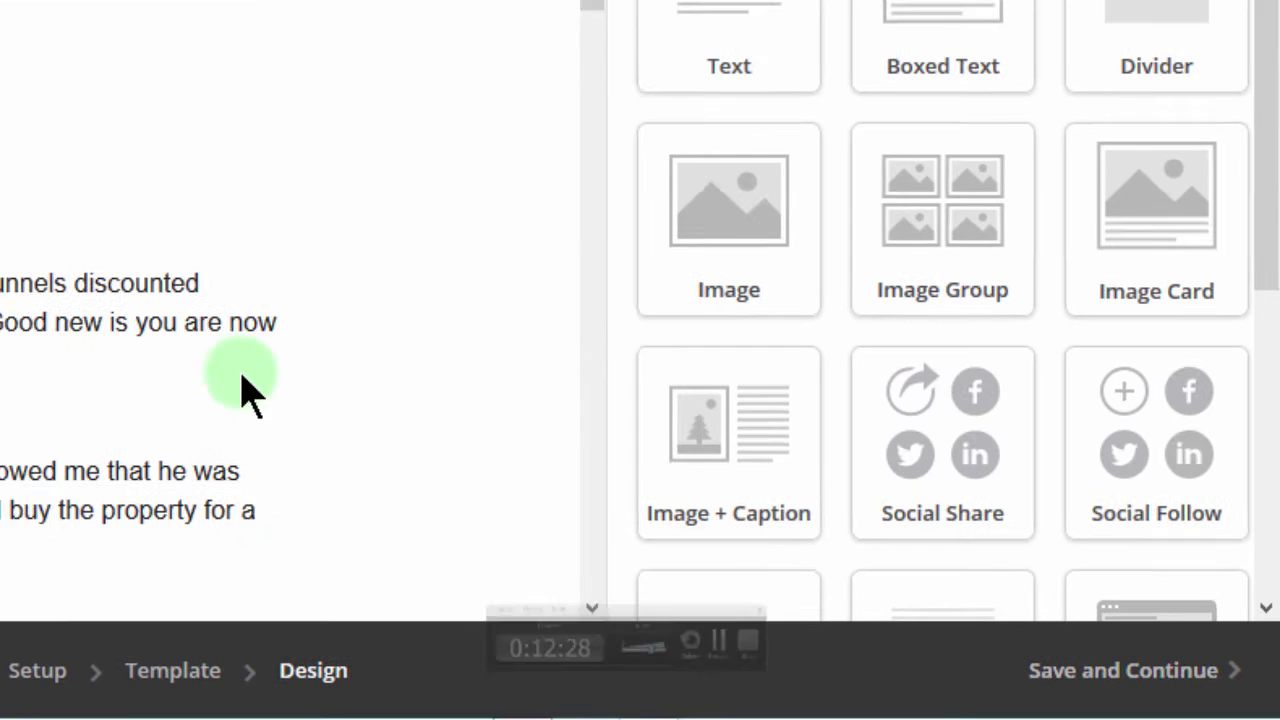
mouse_move(243, 390)
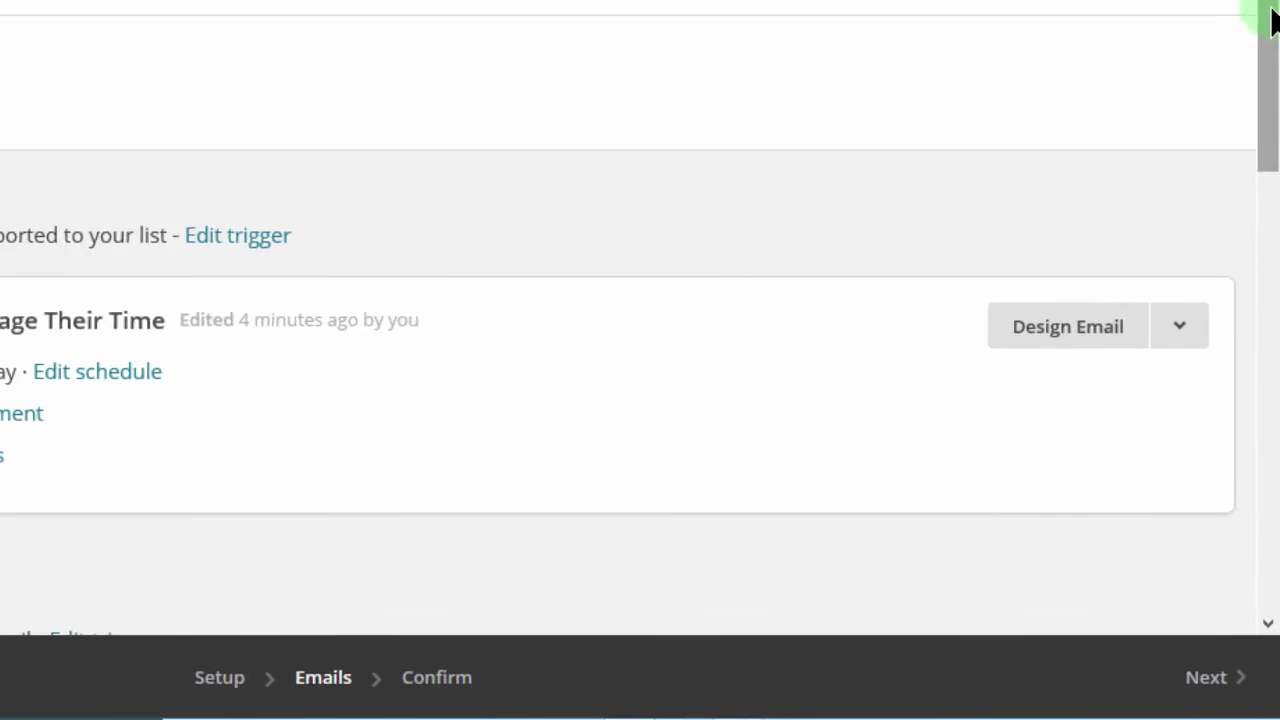
Step: Set the Getting Started #2 email's trigger delay to 6 days after the previous email and update the trigger
left_click_drag(1272, 33, 1272, 203)
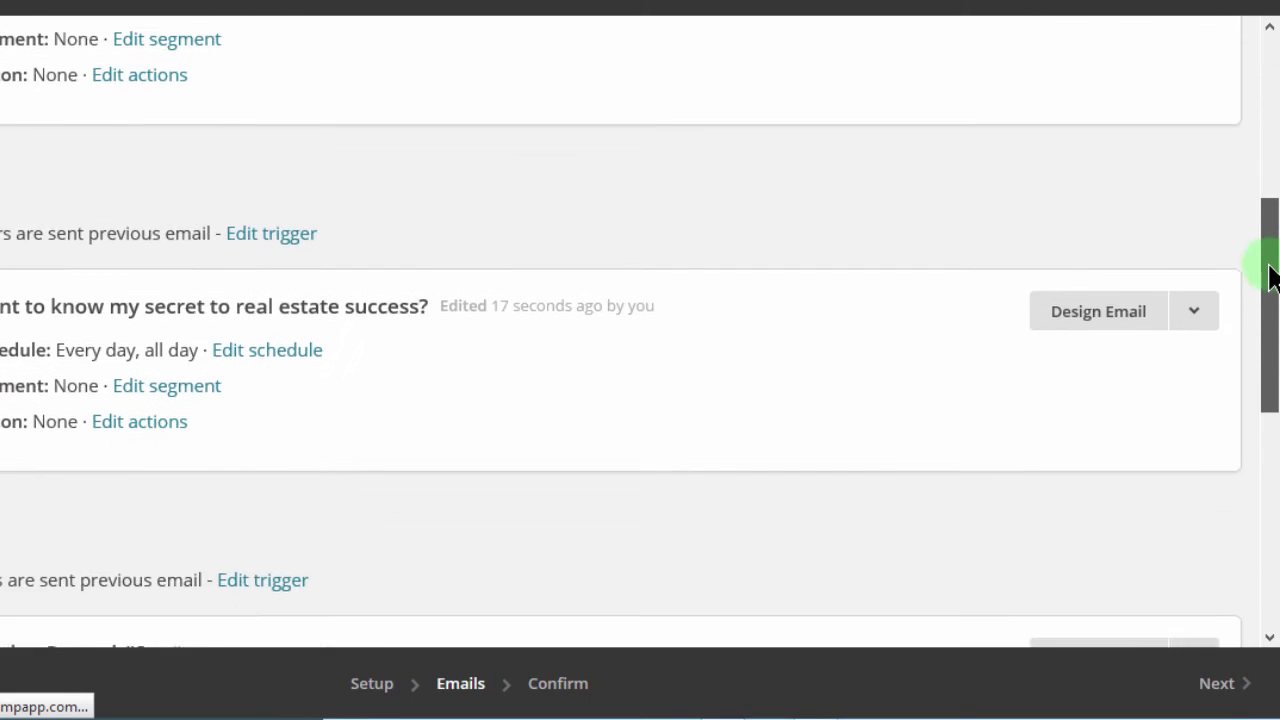
left_click_drag(1268, 266, 1264, 155)
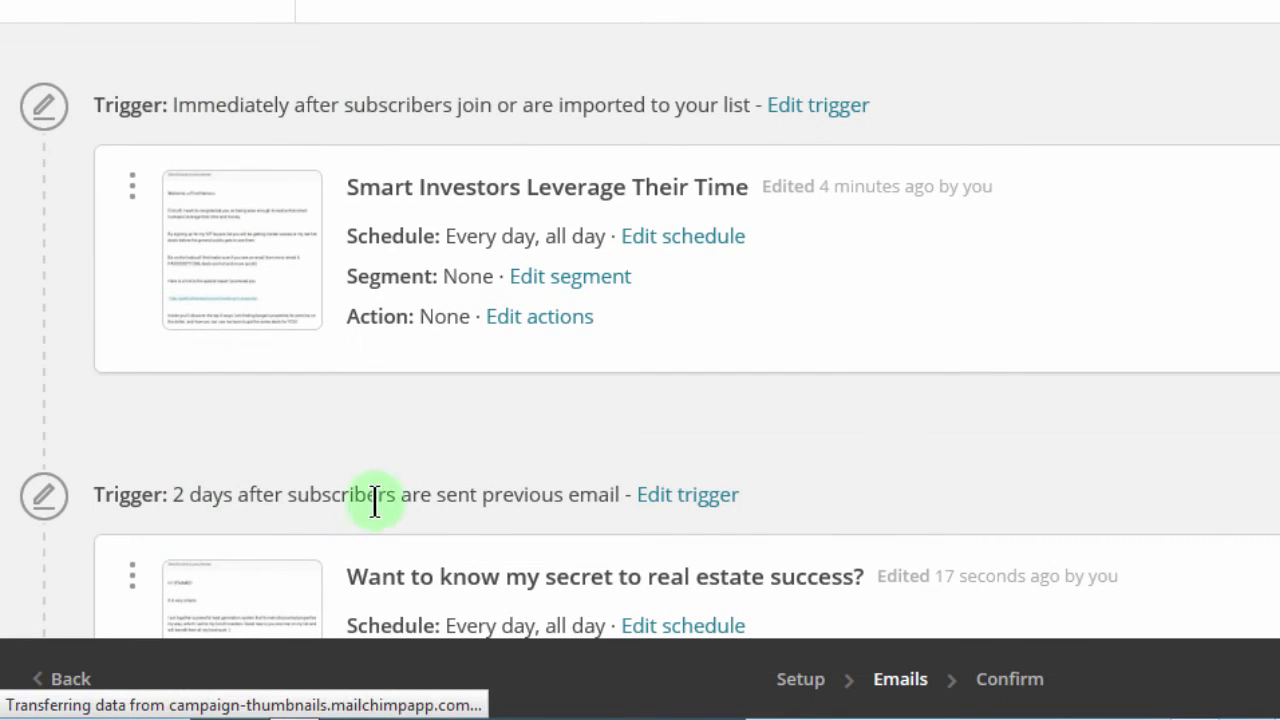
scroll(640, 320, "down", 5)
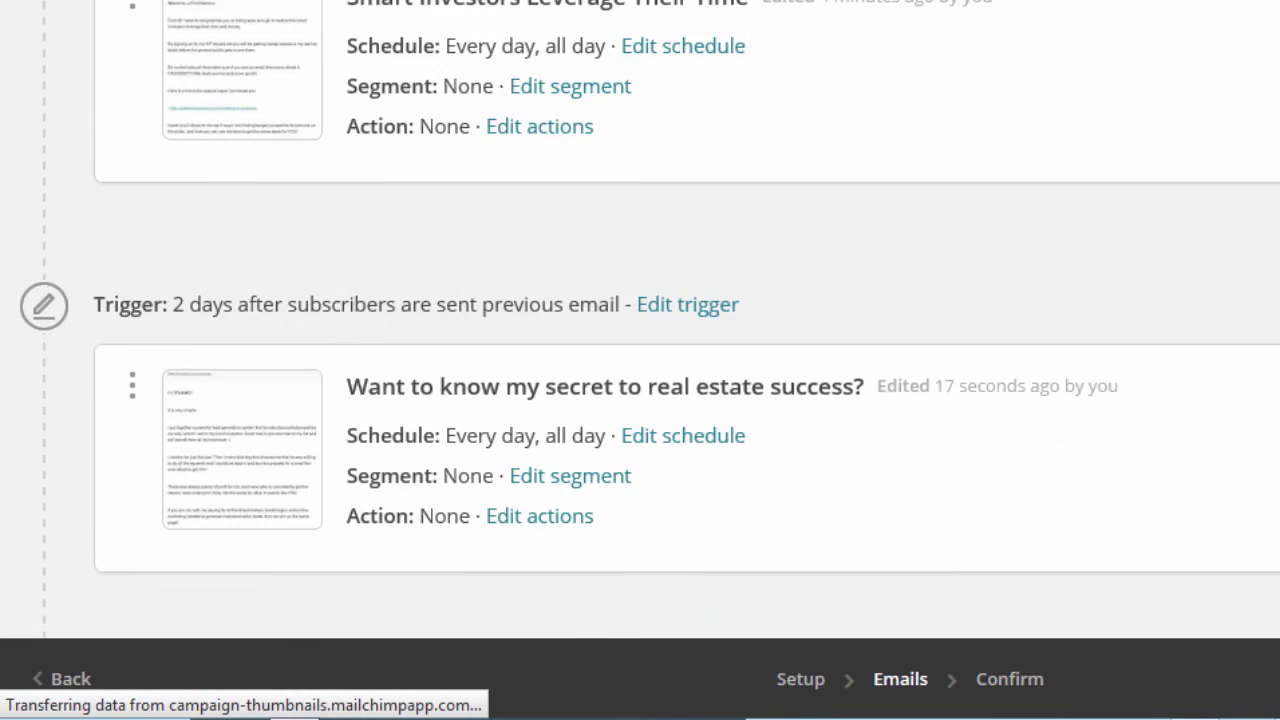
scroll(640, 320, "down", 1)
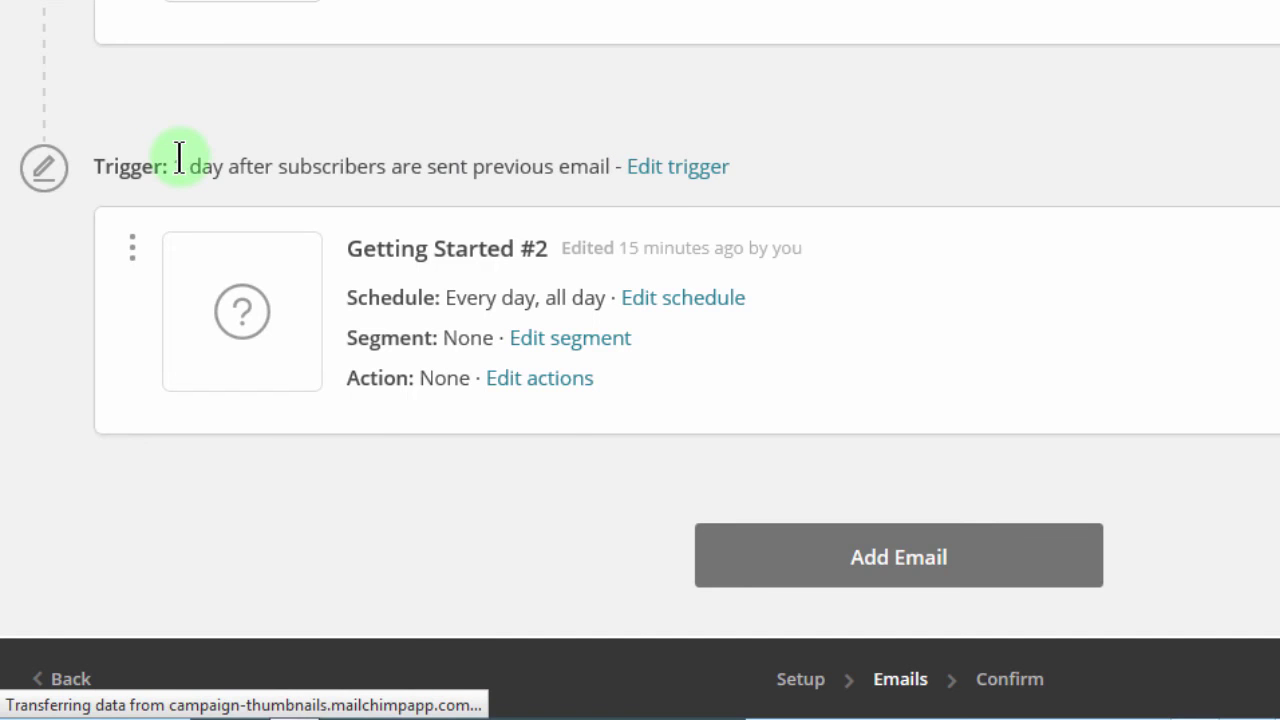
left_click(670, 168)
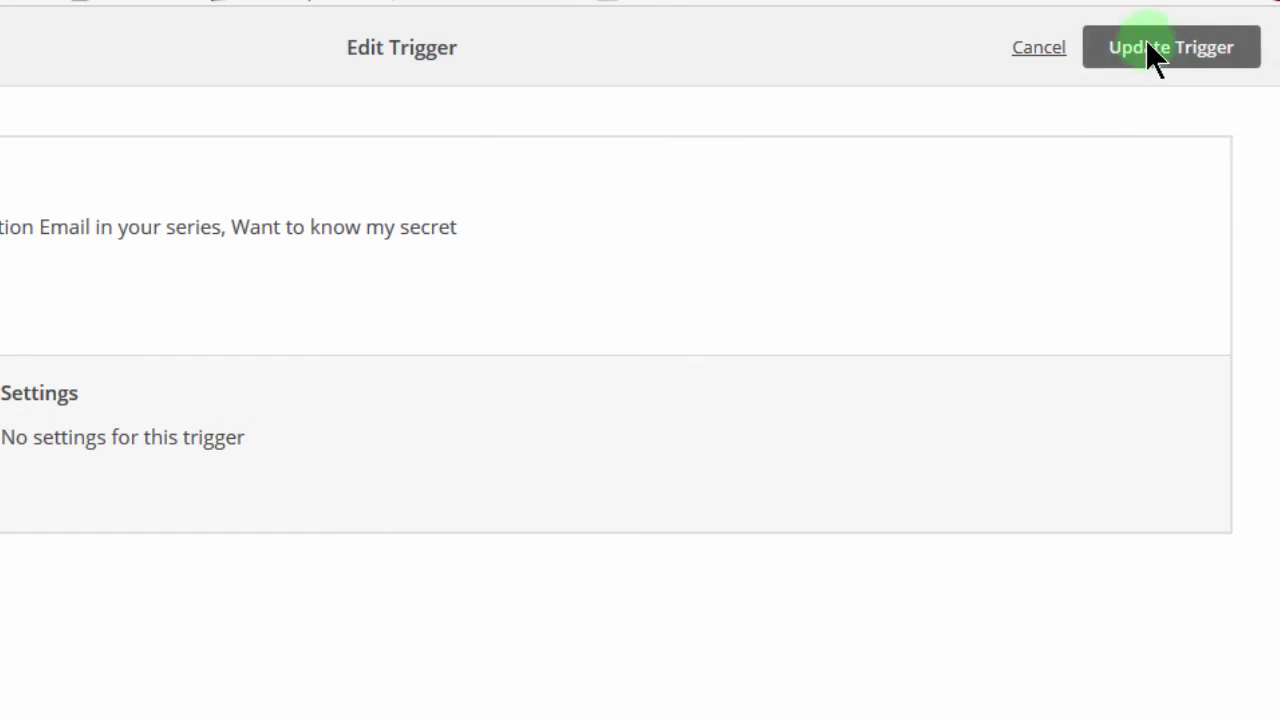
left_click(1146, 45)
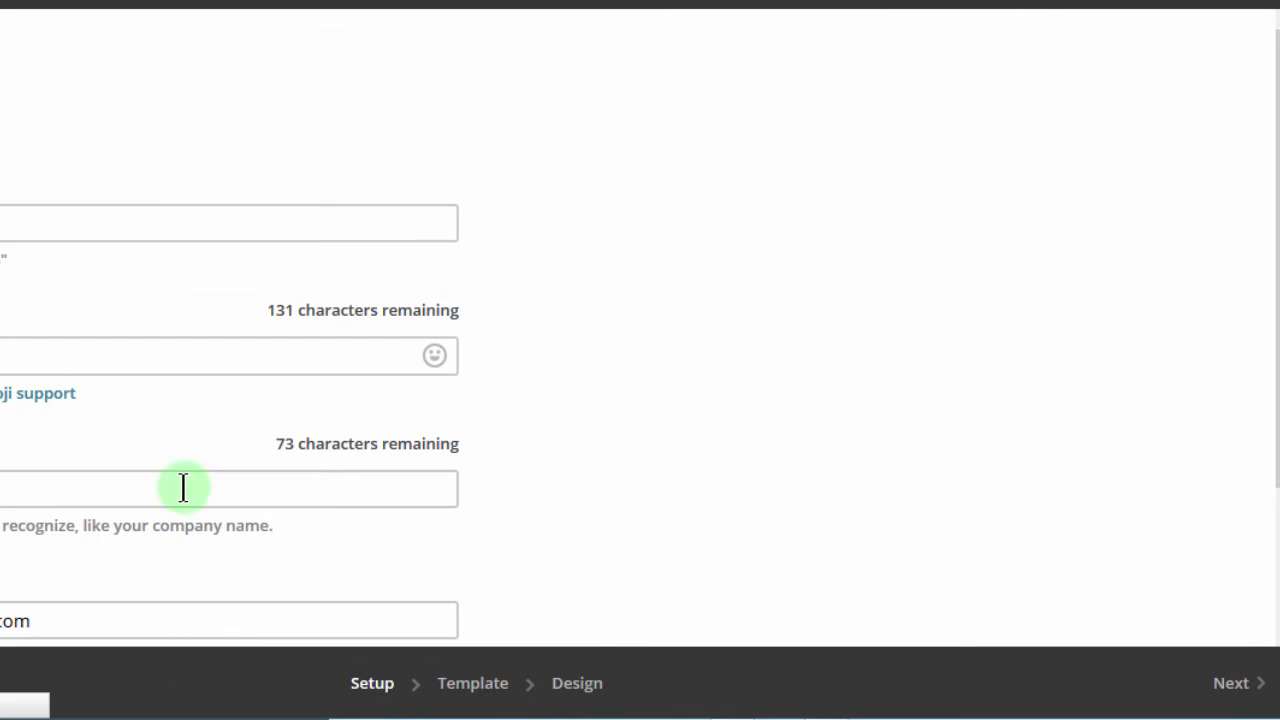
Step: Continue past the third email's information, apply its saved template, and save the design
left_click(1237, 690)
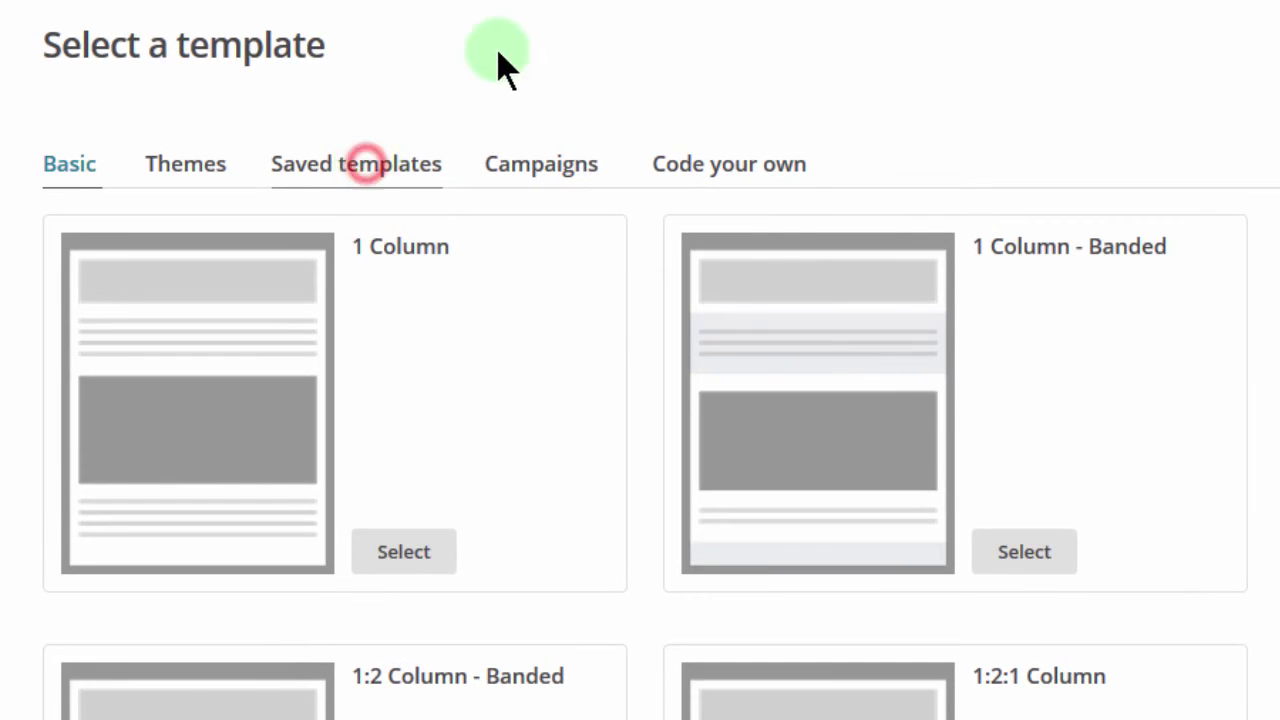
left_click(366, 164)
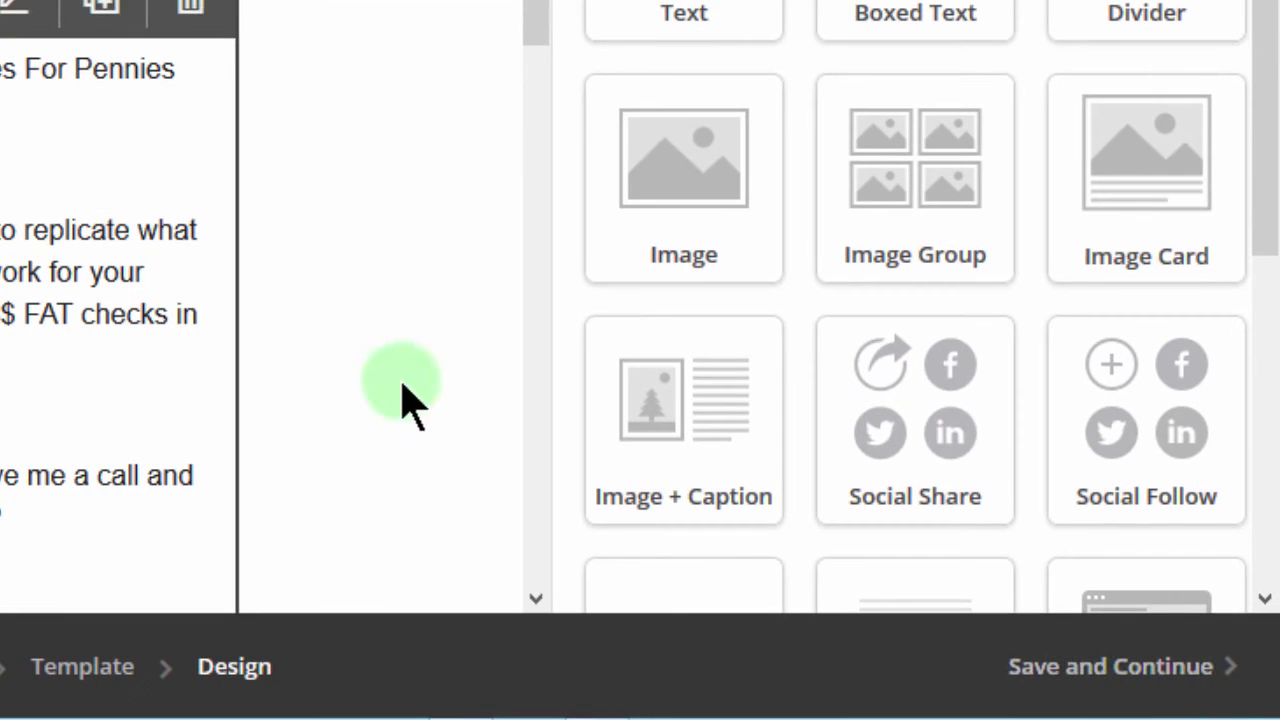
left_click(1058, 668)
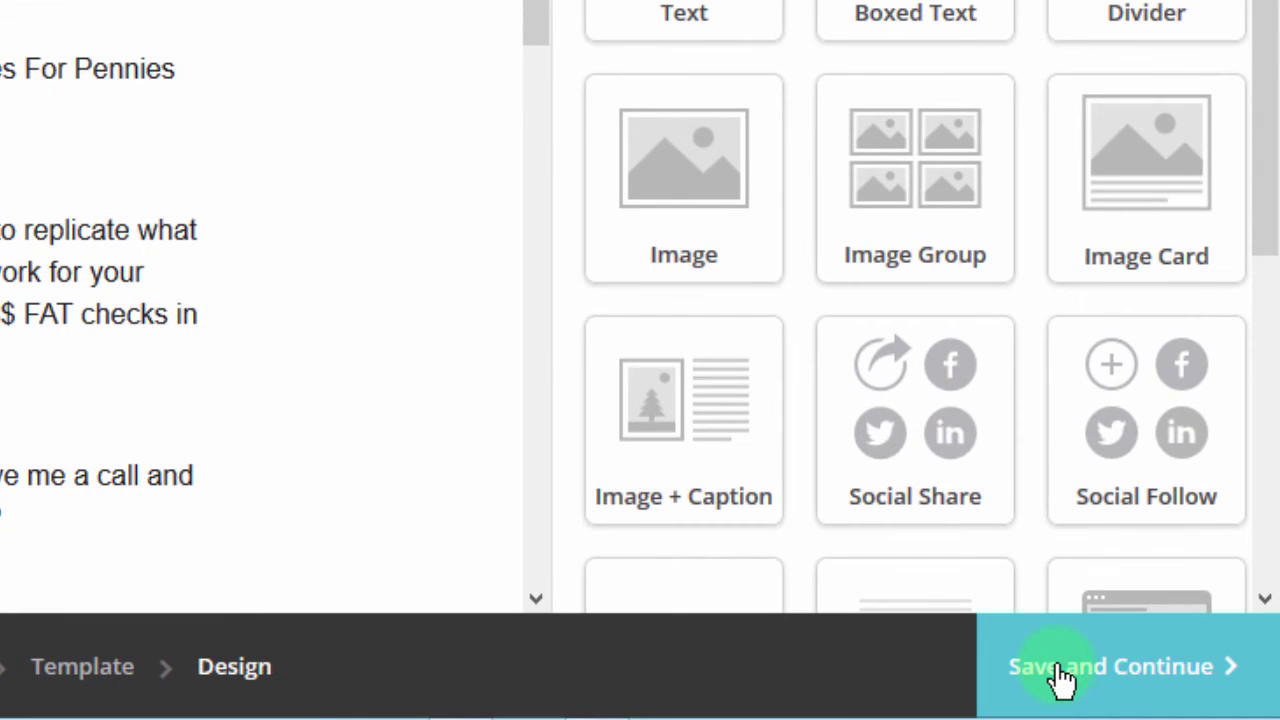
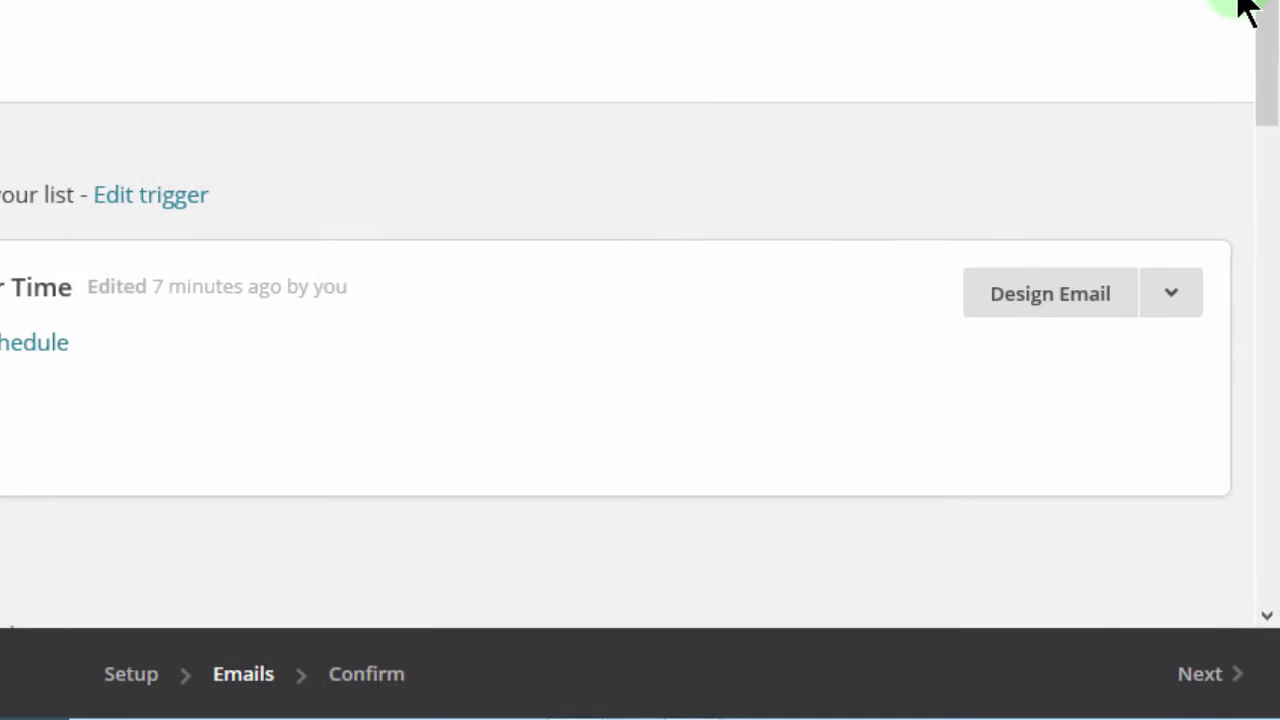
Step: Add a fourth email to the series and set its trigger delay to 12 days after the previous email
scroll(1249, 183, "down", 5)
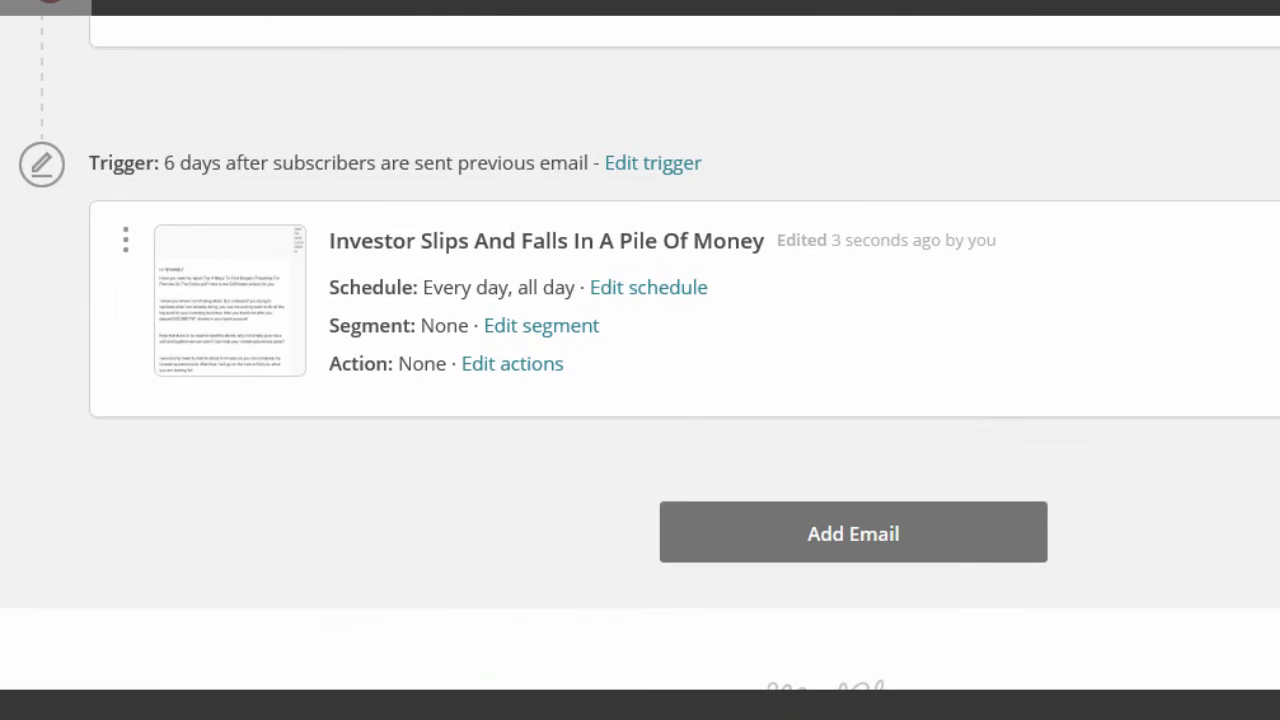
scroll(640, 400, "up", 4)
scroll(640, 400, "down", 5)
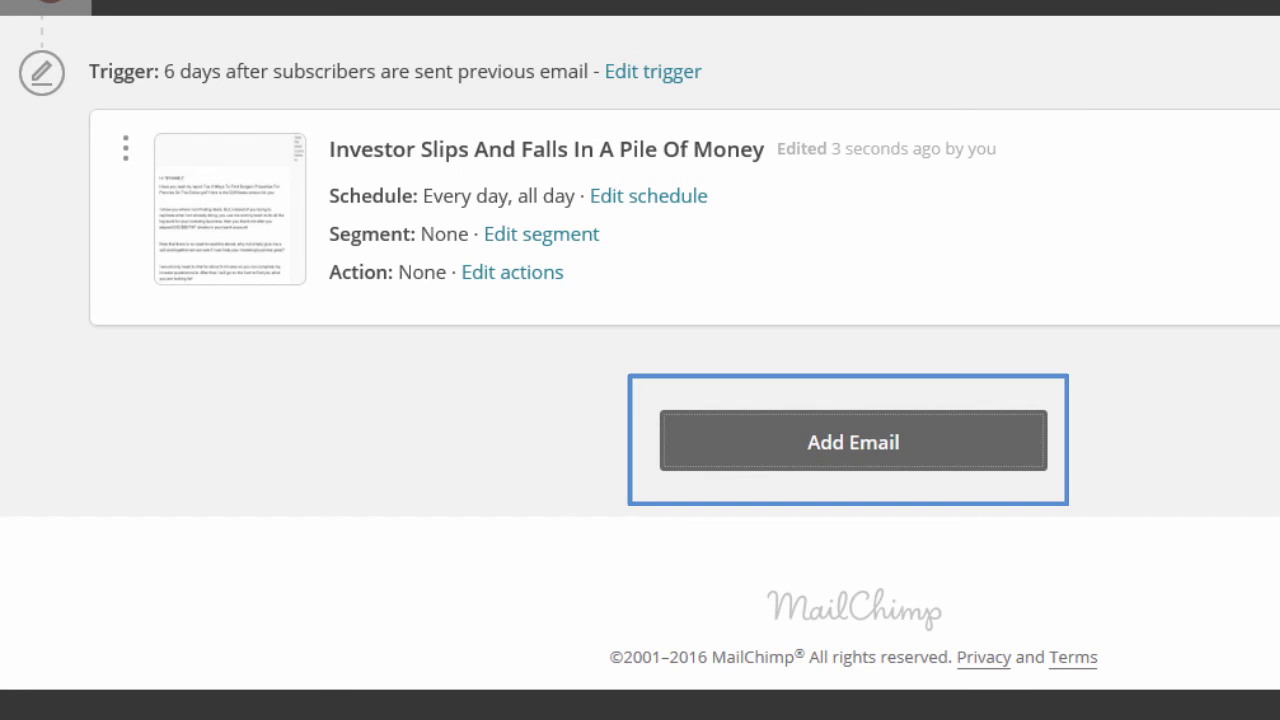
left_click(853, 441)
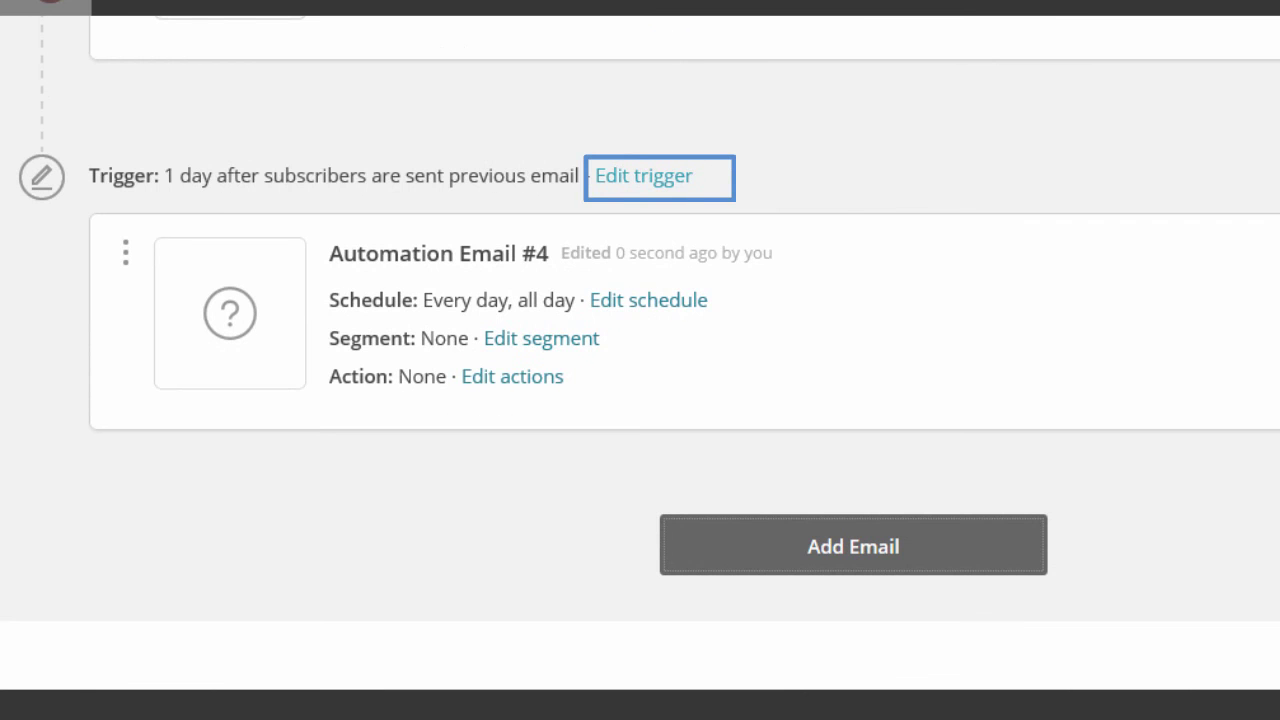
left_click(643, 176)
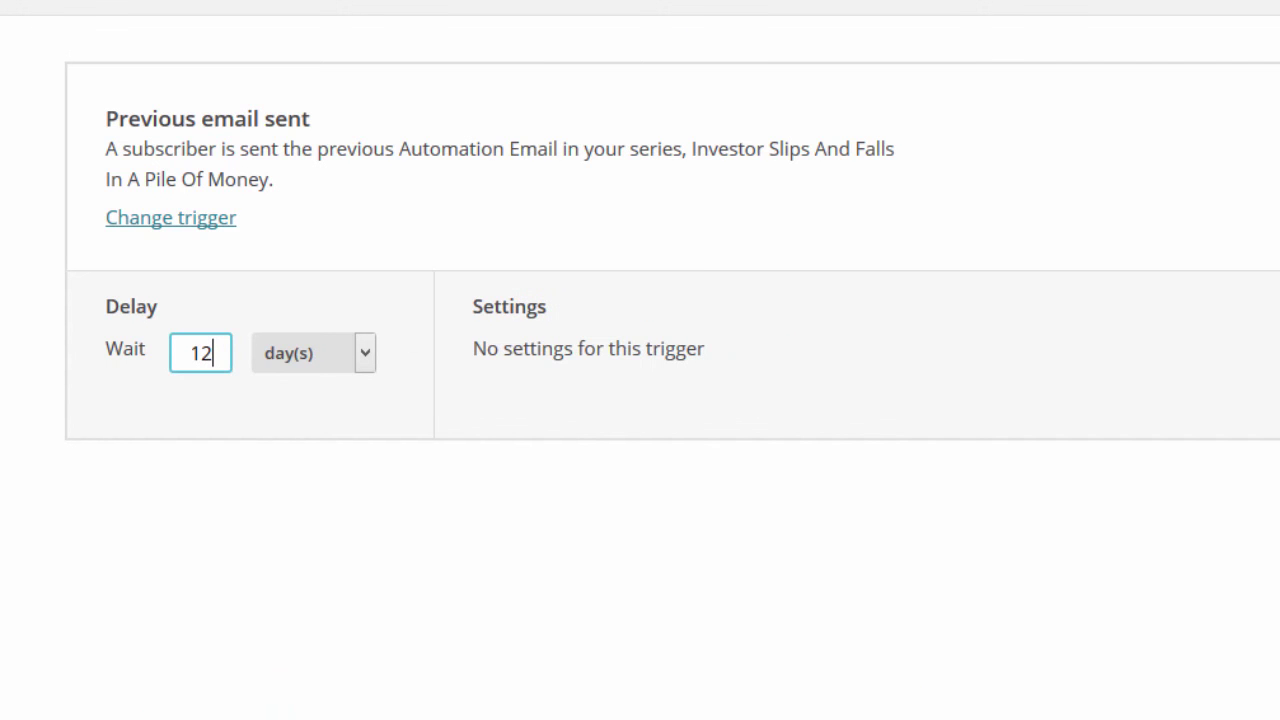
key("Return")
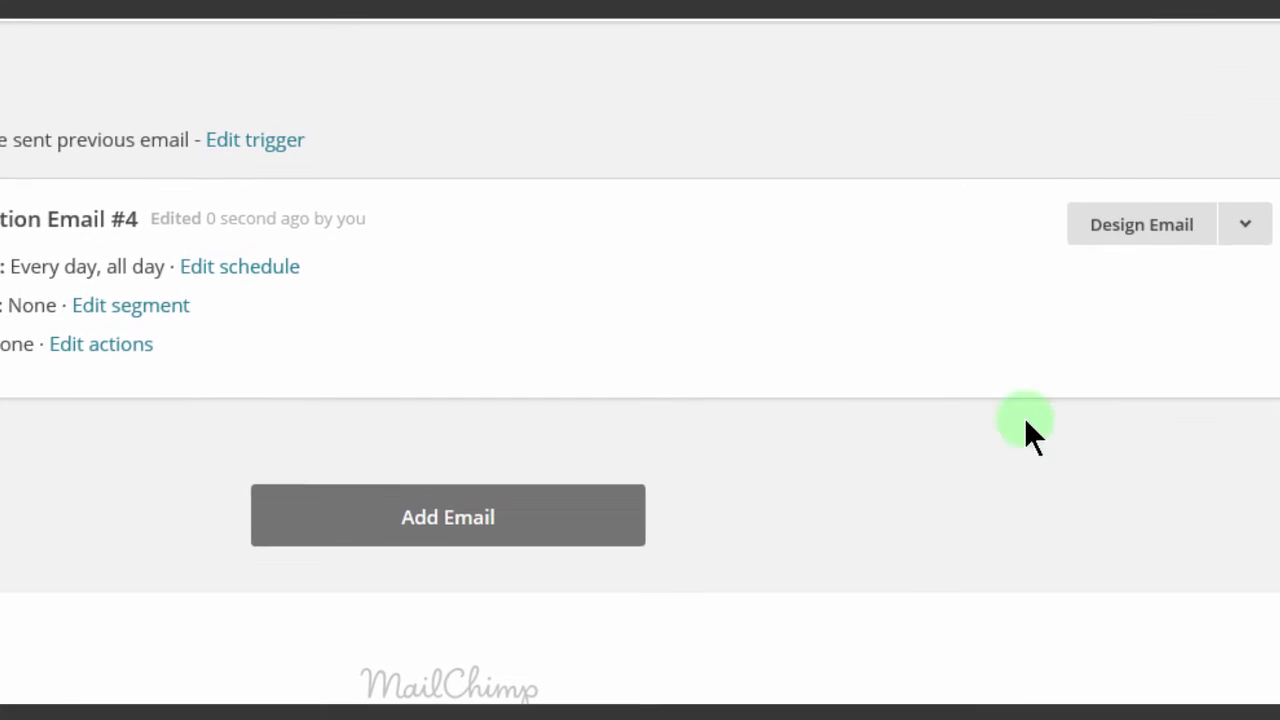
Step: Open Automation Email #4 for design and add another email to the series
left_click(1140, 214)
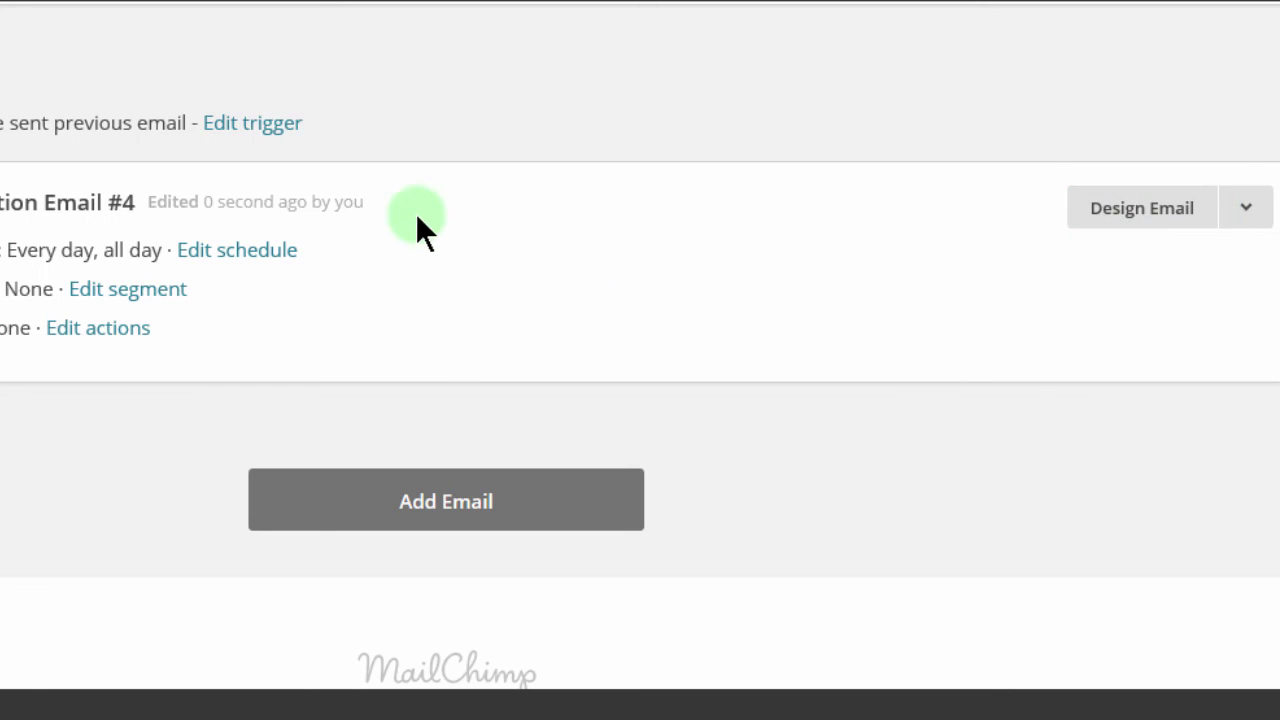
left_click(452, 508)
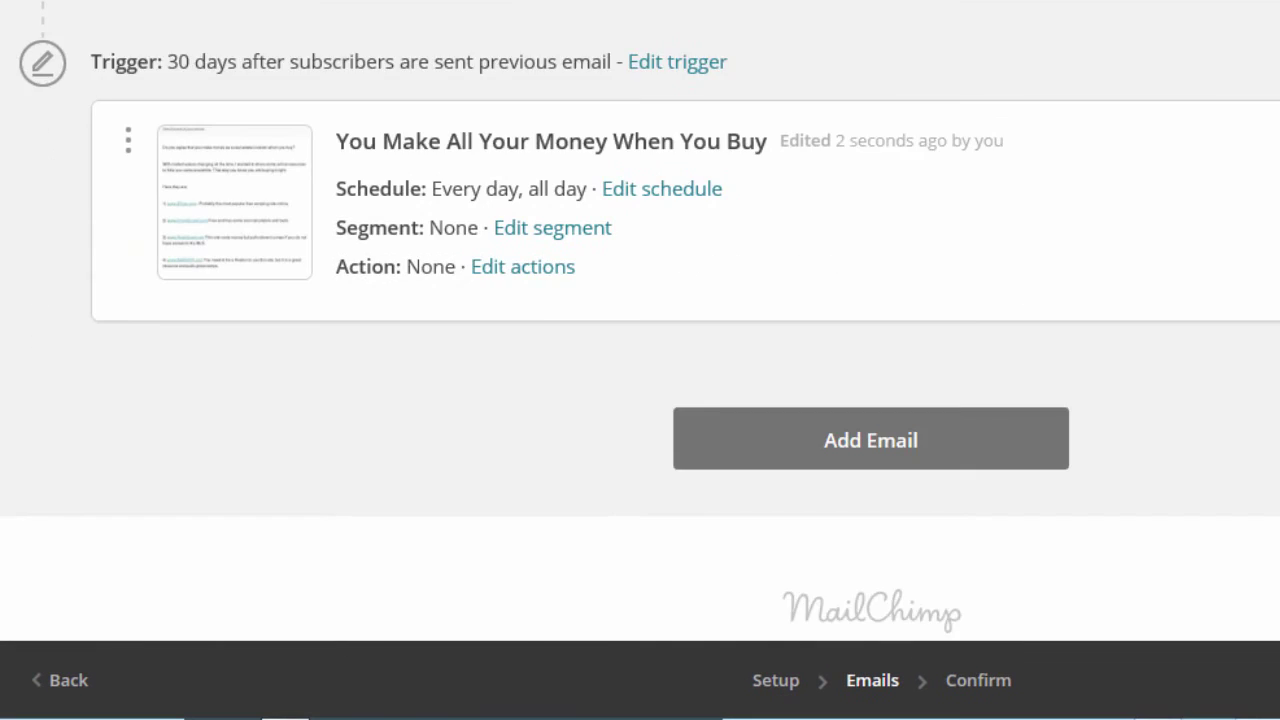
Step: Open the schedule of the first email, Smart Investors Leverage Their Time, and examine its sending-day options
scroll(640, 300, "down", 2)
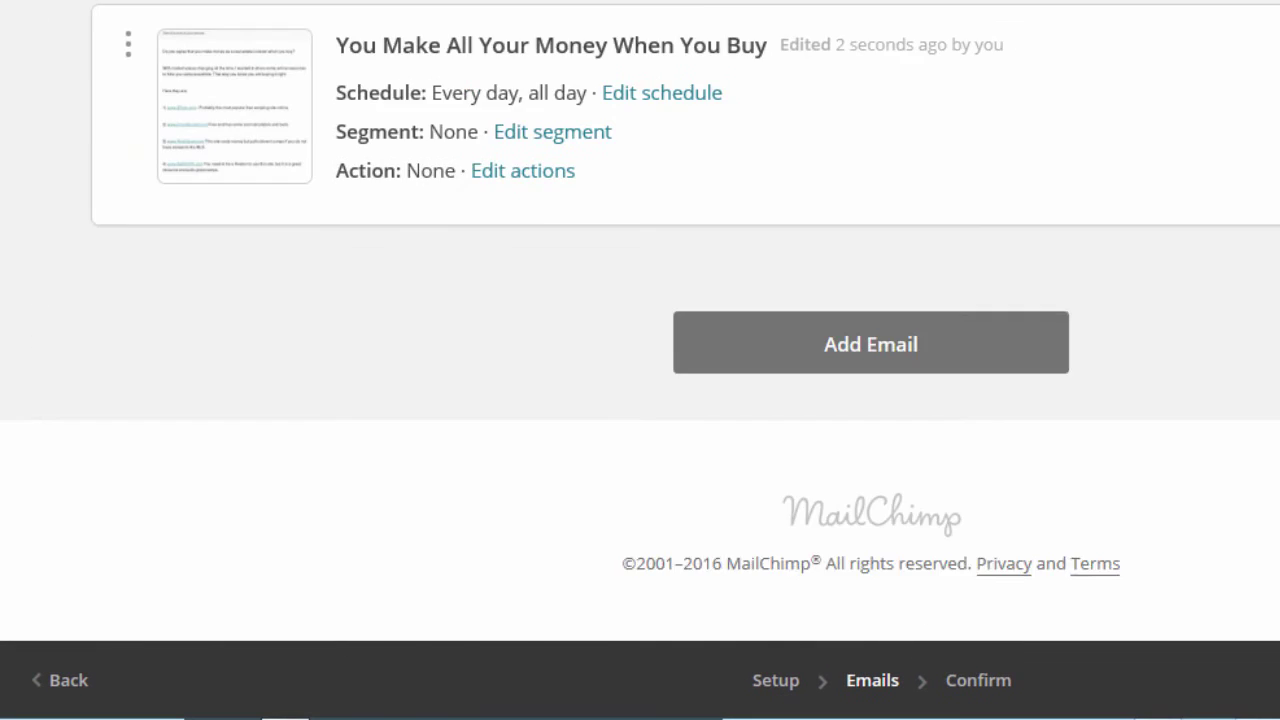
scroll(640, 300, "up", 15)
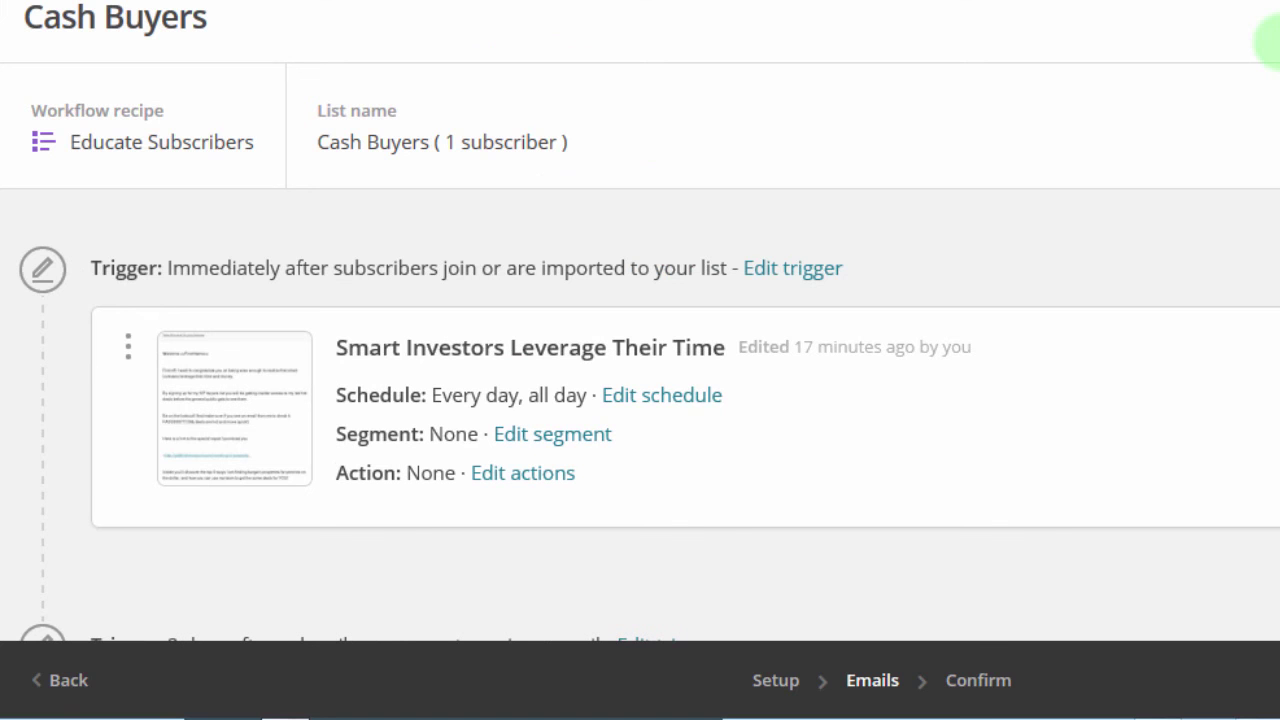
left_click(653, 401)
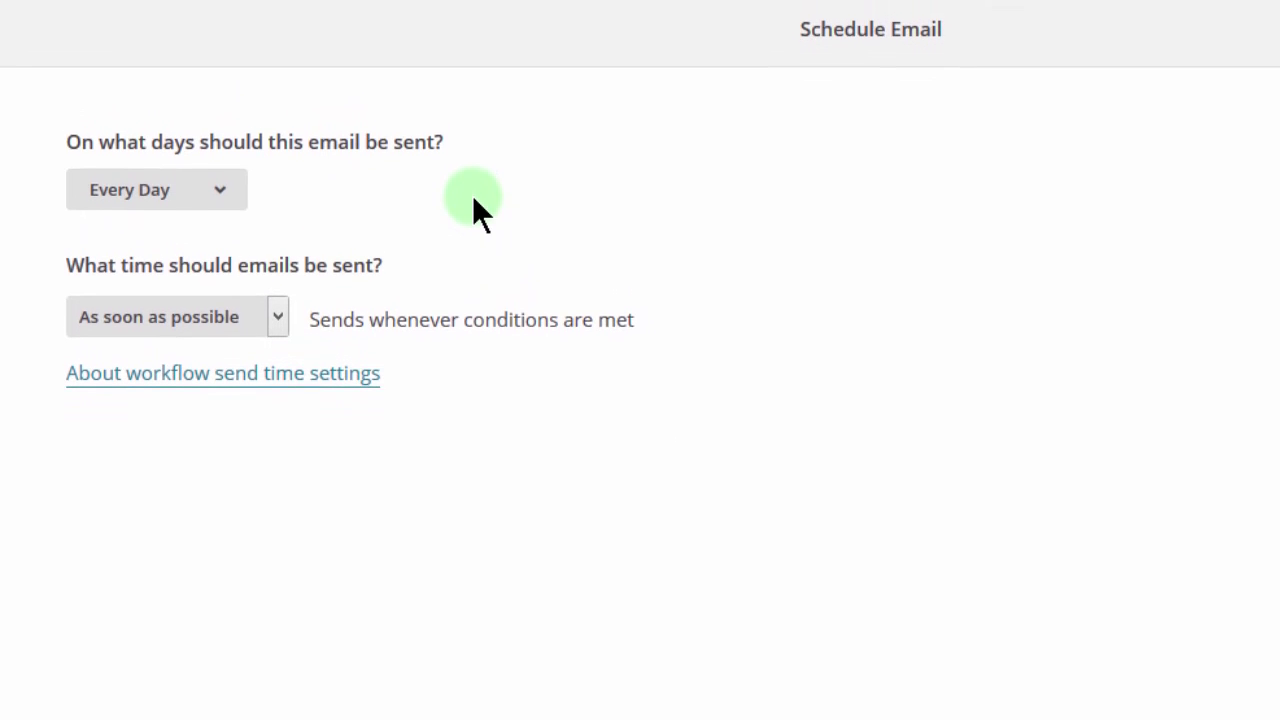
left_click(218, 204)
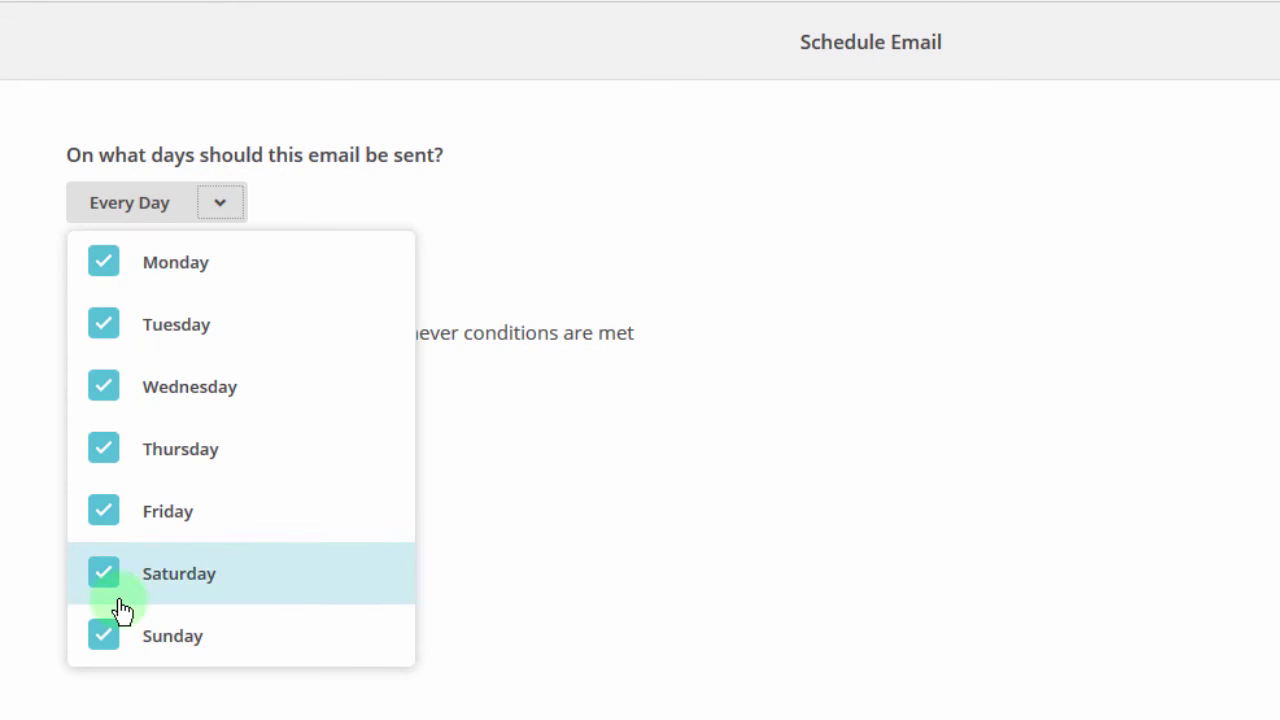
left_click(220, 203)
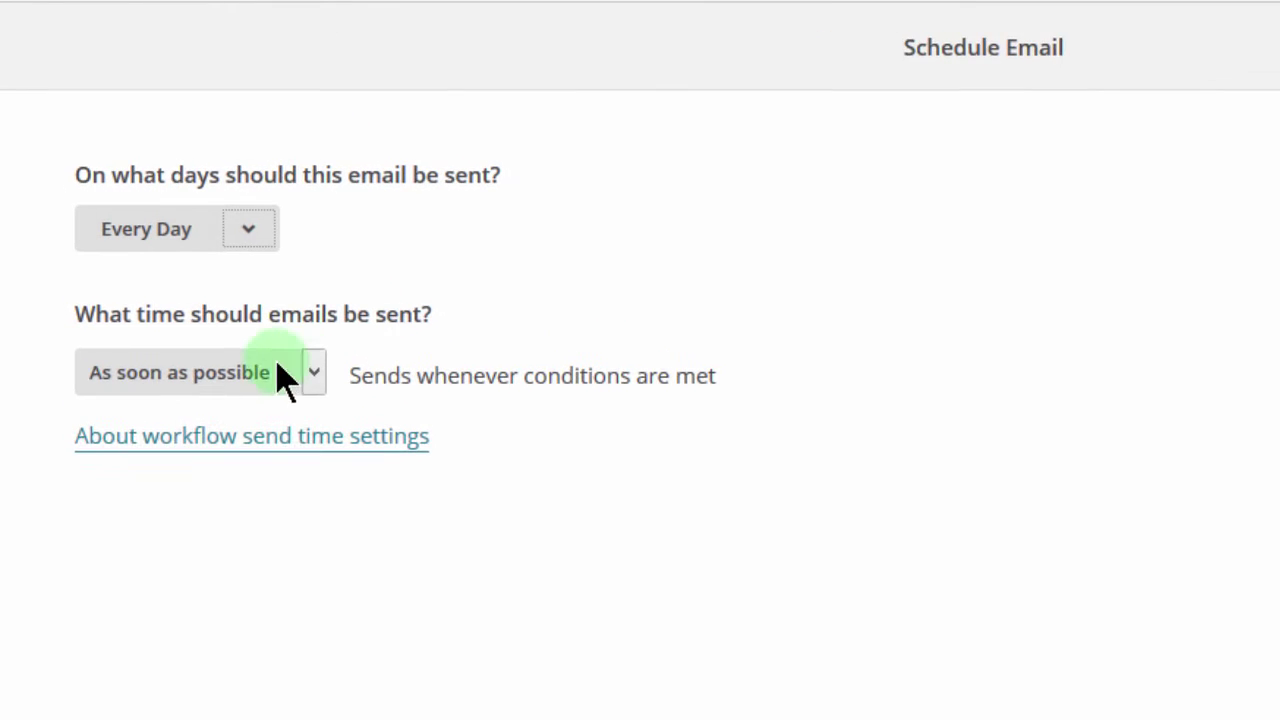
Step: Try the Send at and Only send between options for the first email's send time, and leave the schedule unsaved
left_click(313, 372)
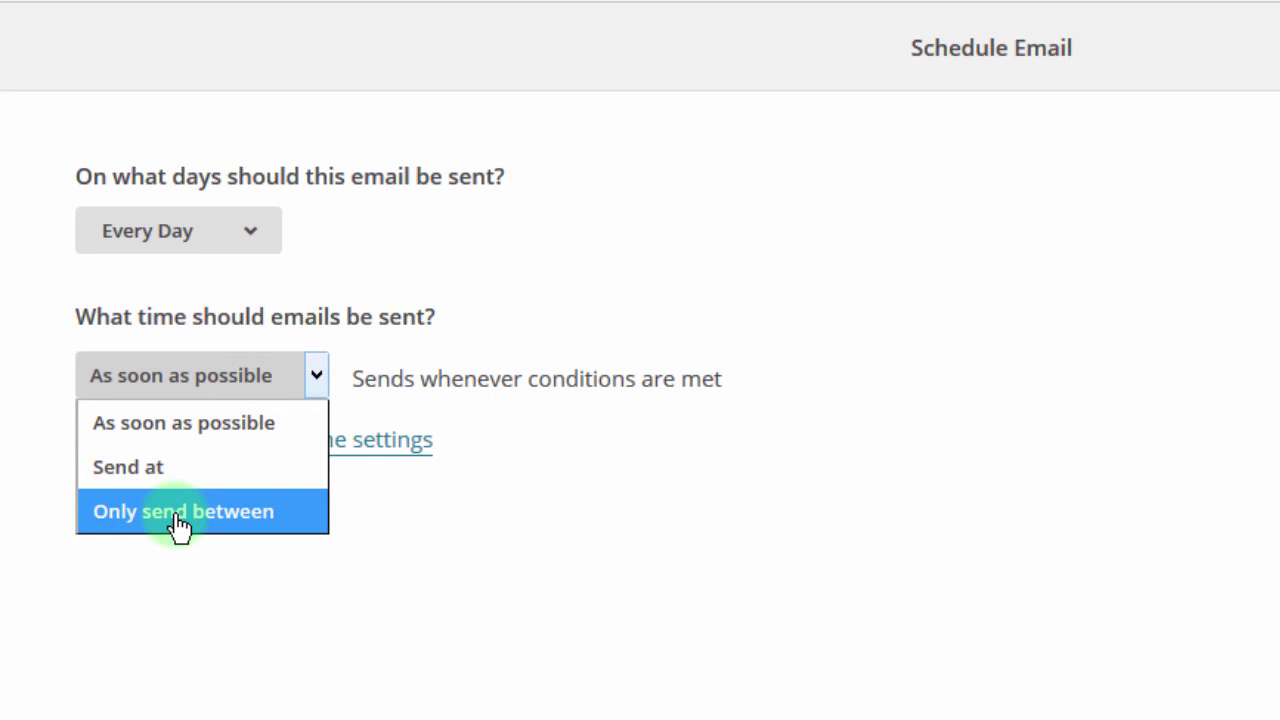
left_click(156, 476)
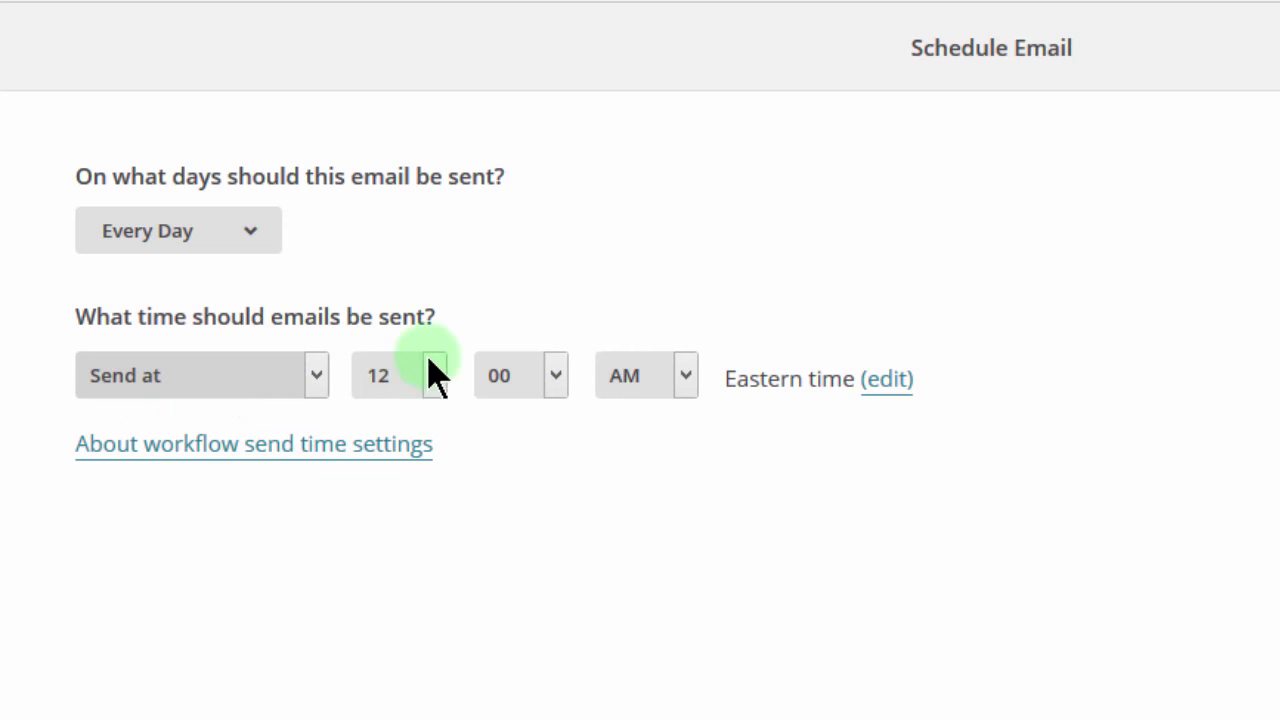
left_click(316, 375)
left_click(250, 514)
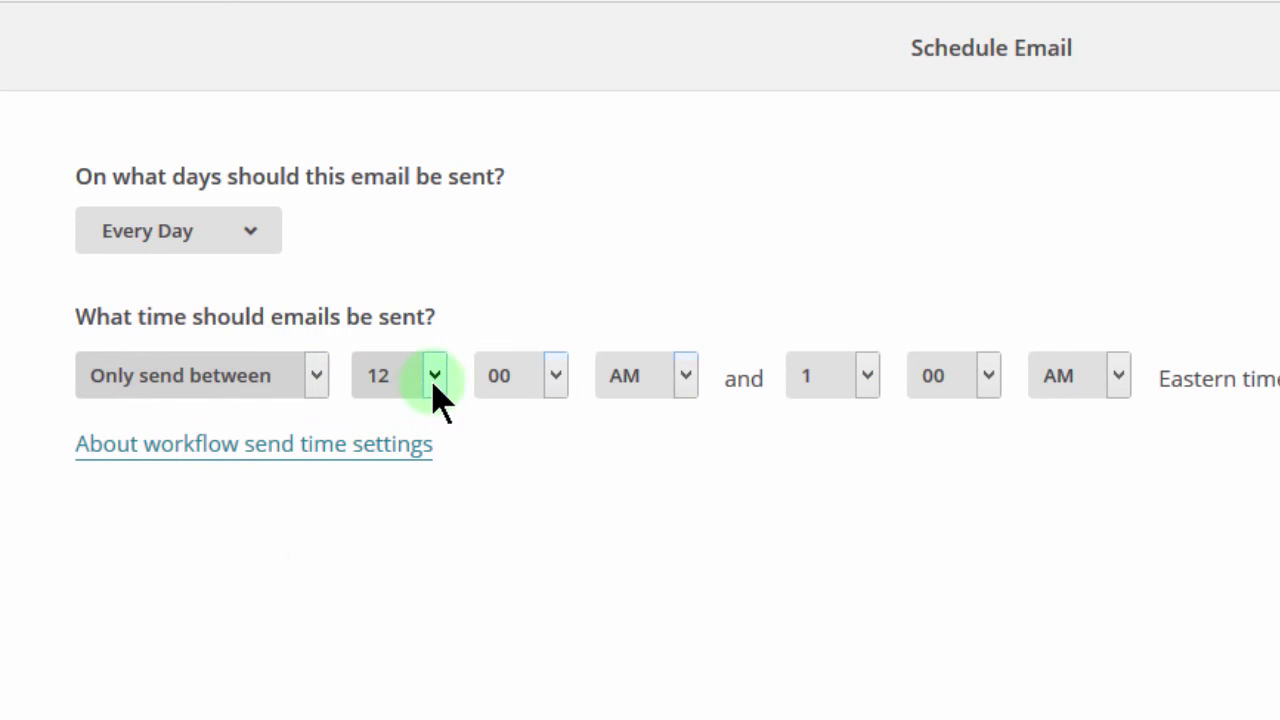
left_click(316, 375)
left_click(254, 428)
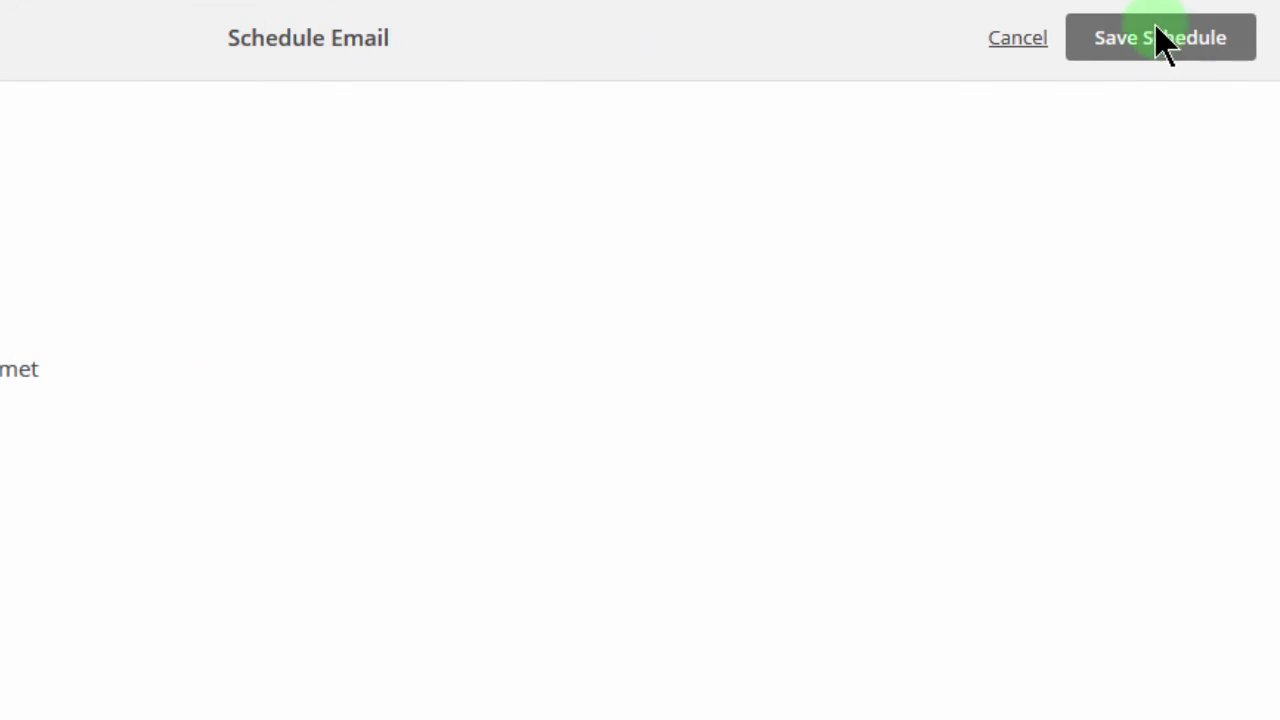
left_click(1012, 45)
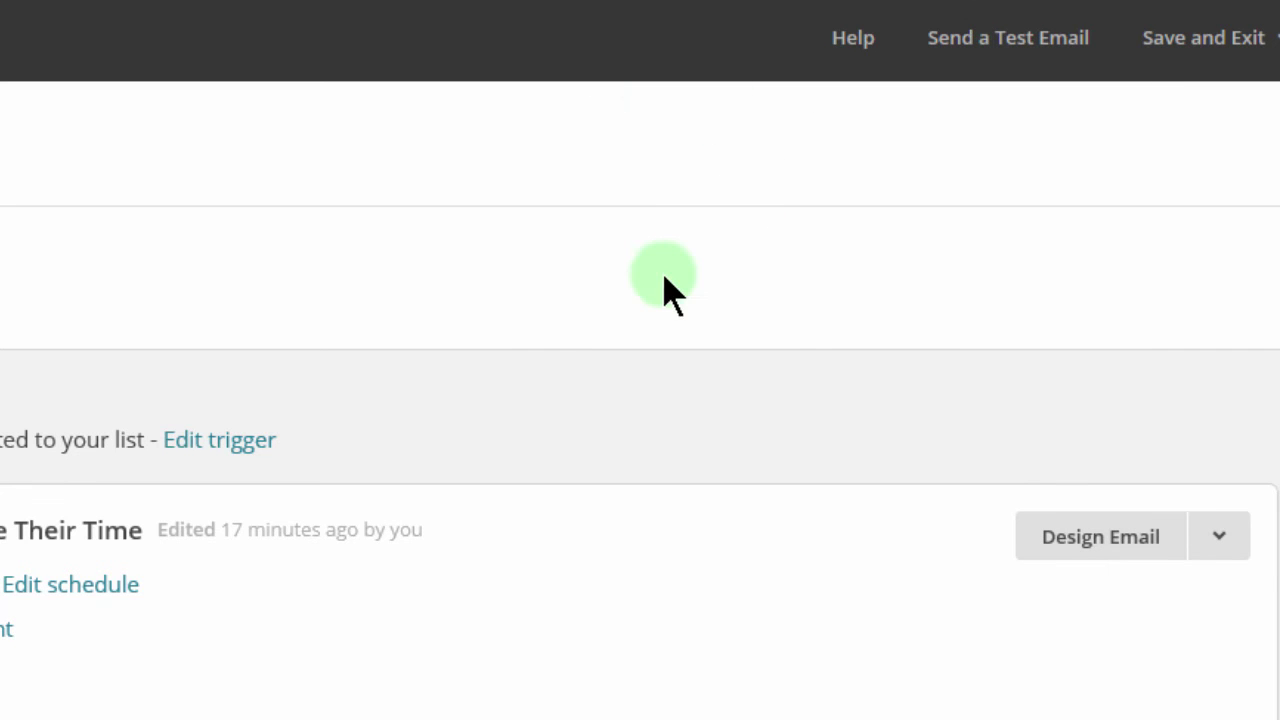
Step: Send a test of all 6 emails in the series to the tester's email address
left_click(998, 55)
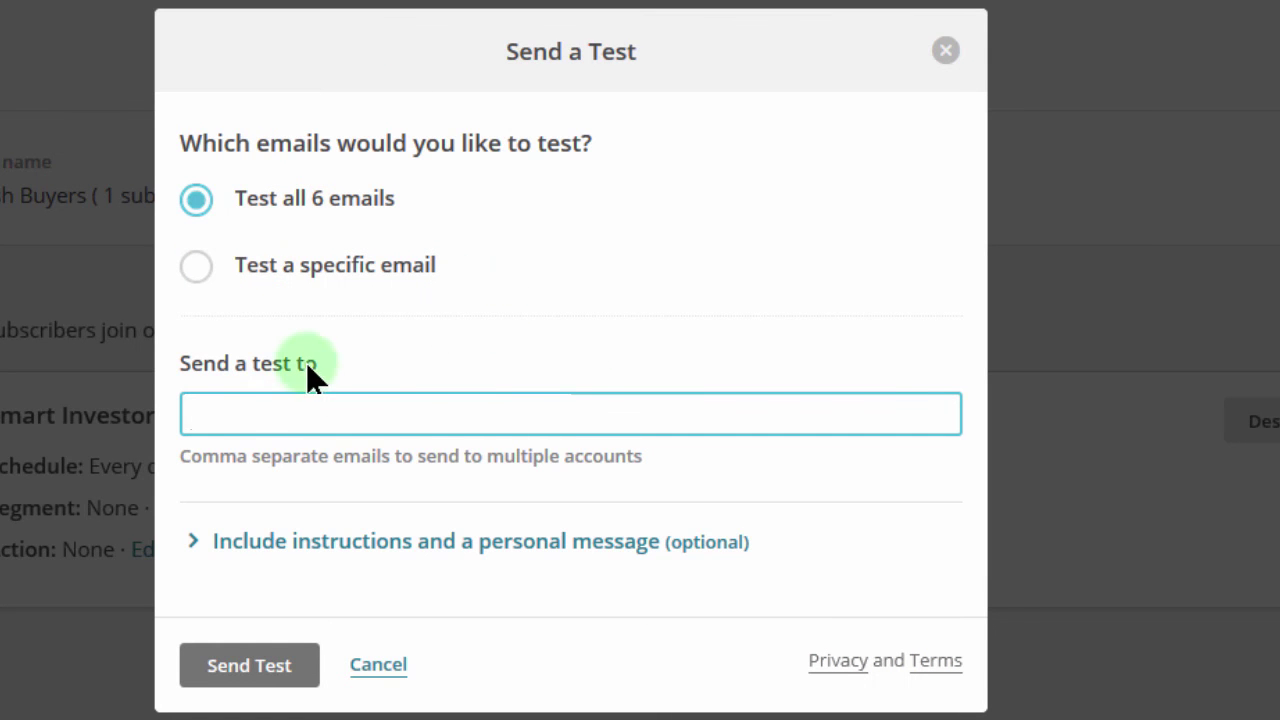
type("mail.com")
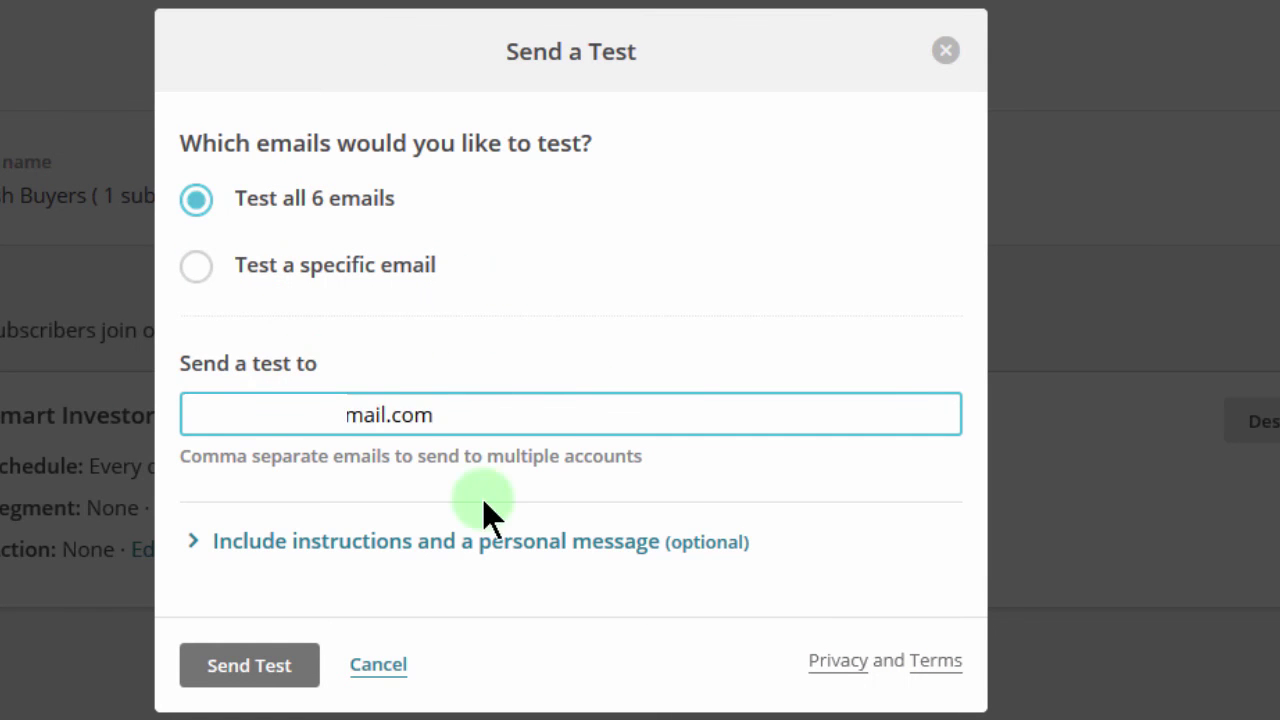
left_click(240, 668)
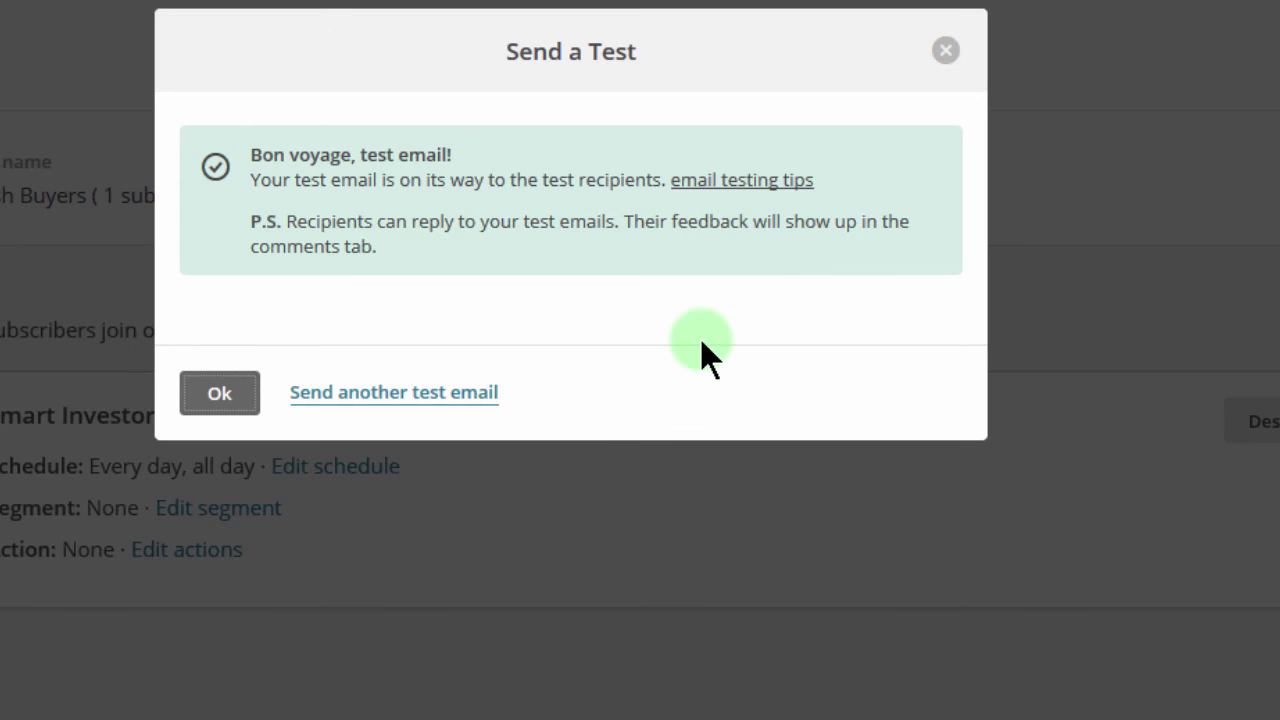
left_click(207, 388)
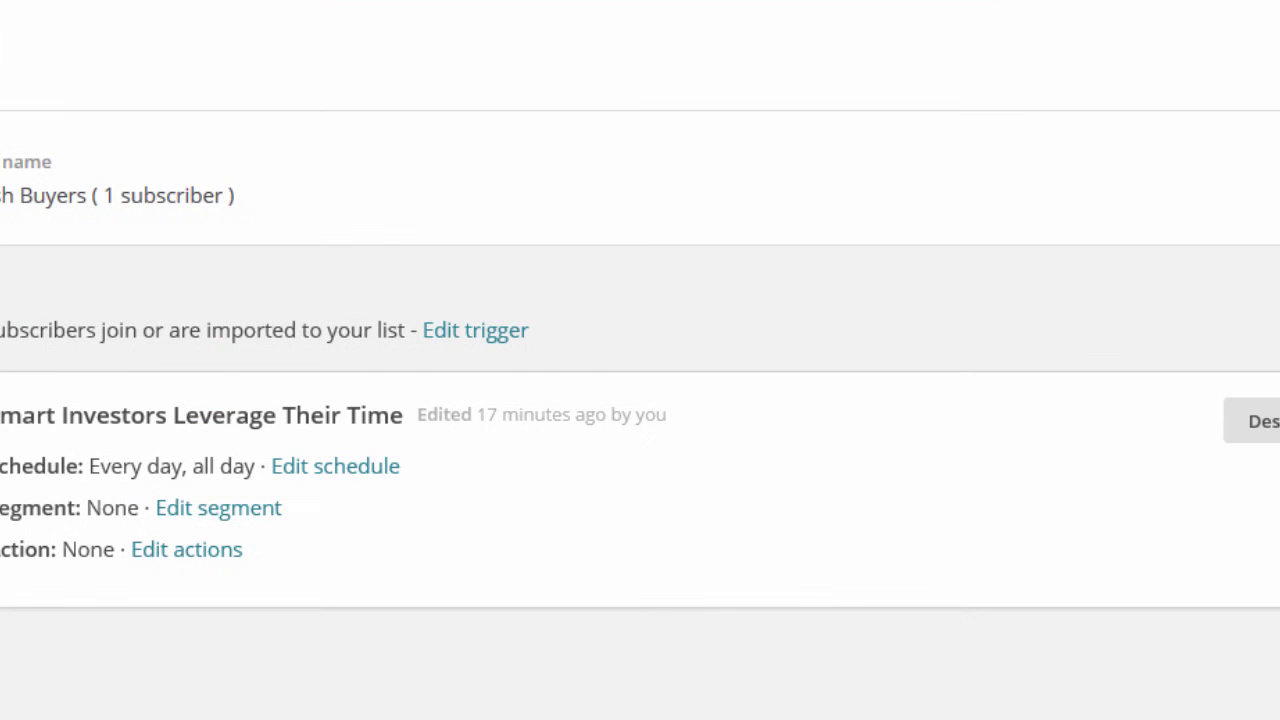
Step: Open the last email, You Make All Your Money When You Buy, for design and go to the signature in its body
scroll(640, 400, "down", 15)
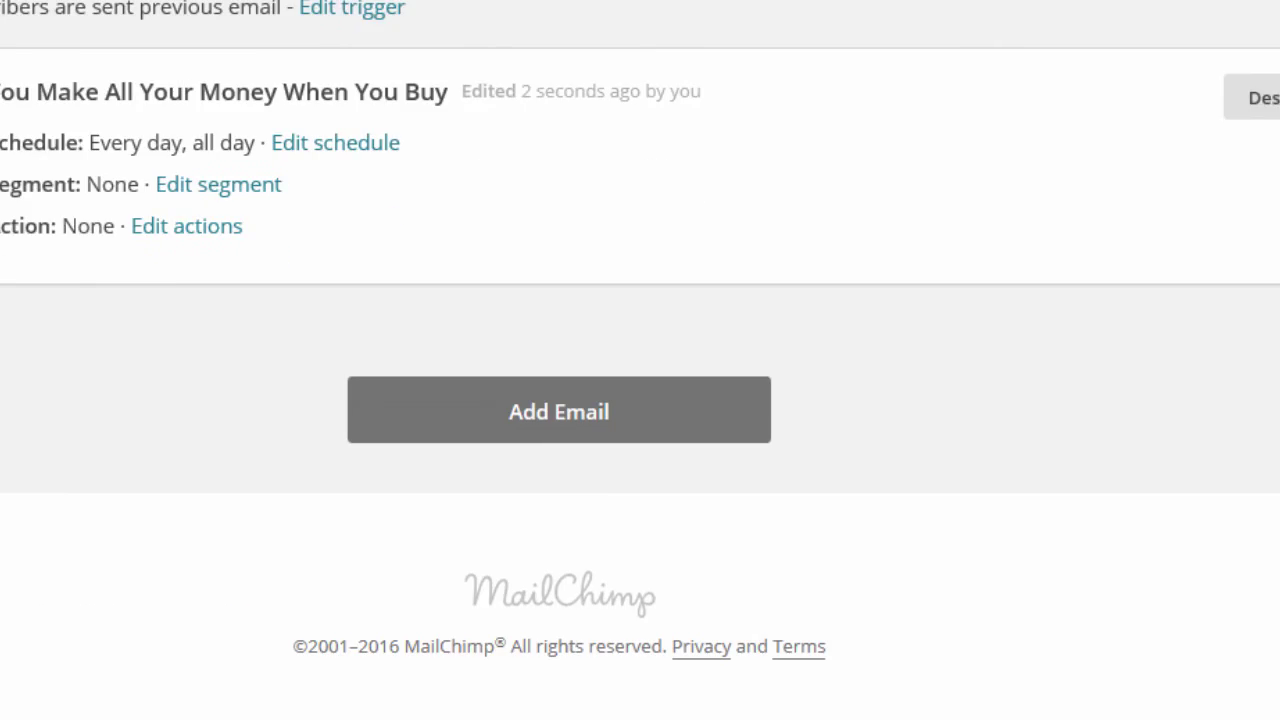
scroll(640, 400, "up", 3)
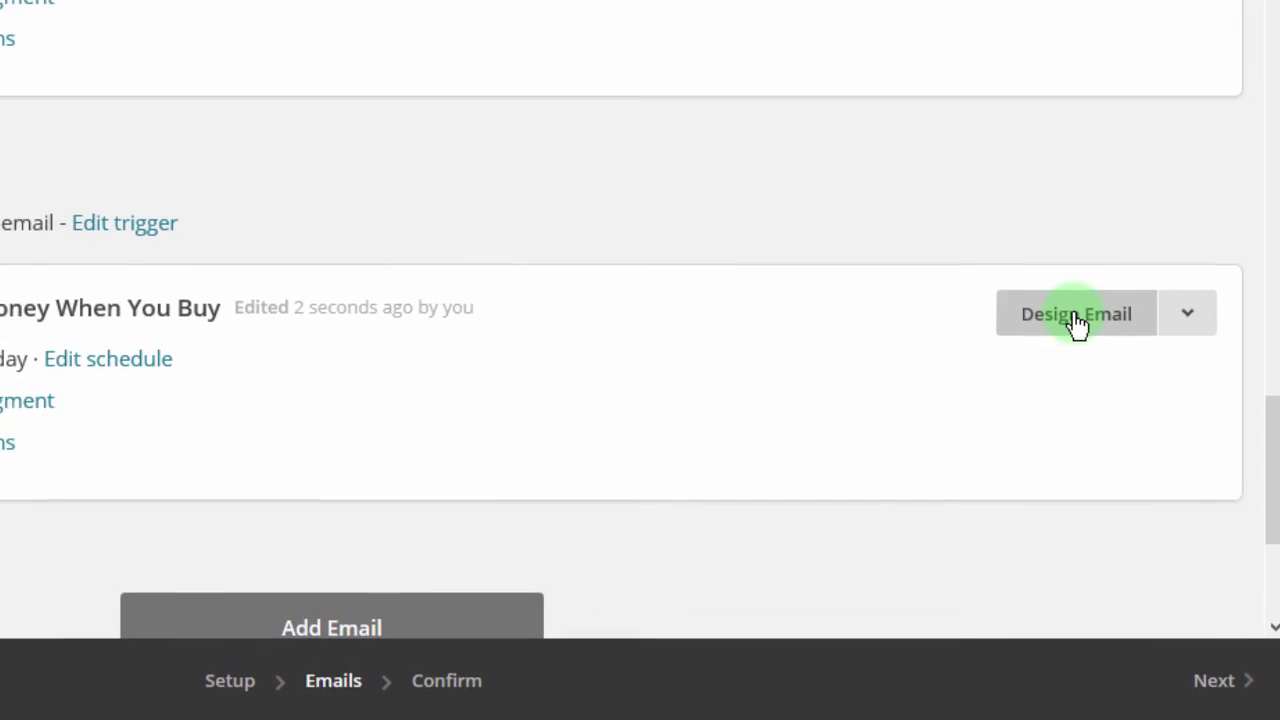
left_click(1067, 312)
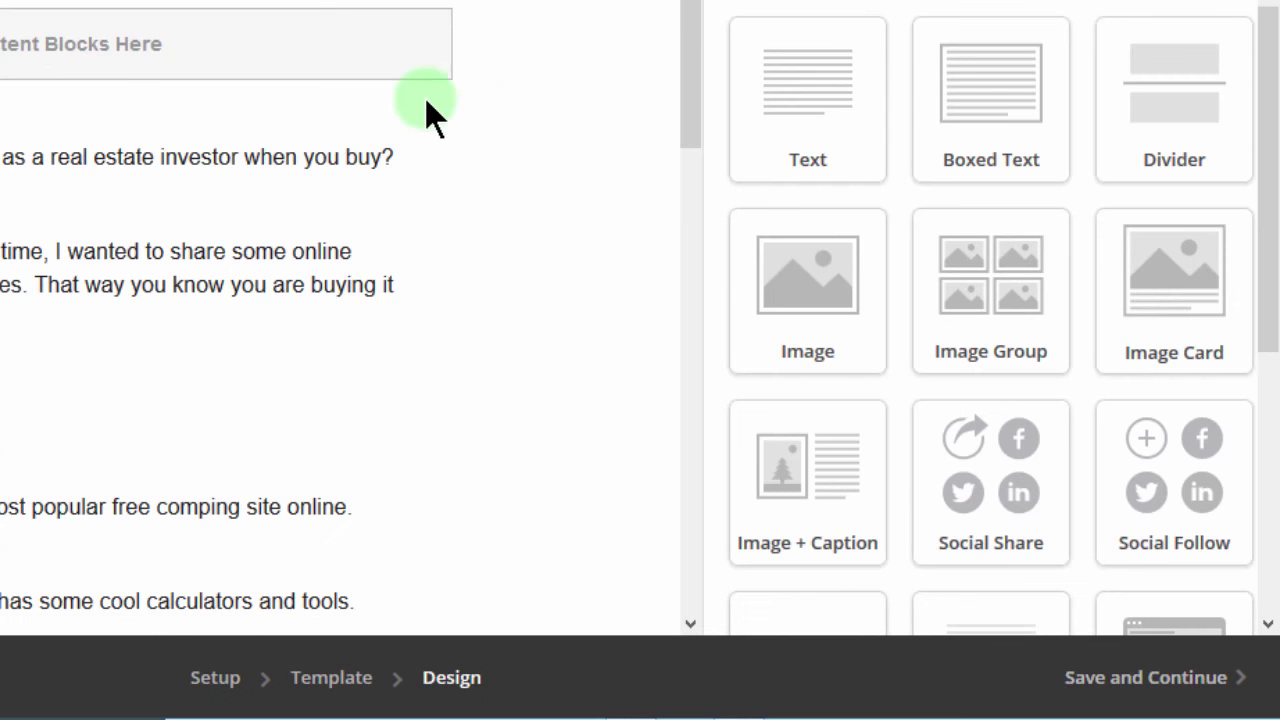
left_click_drag(690, 10, 640, 377)
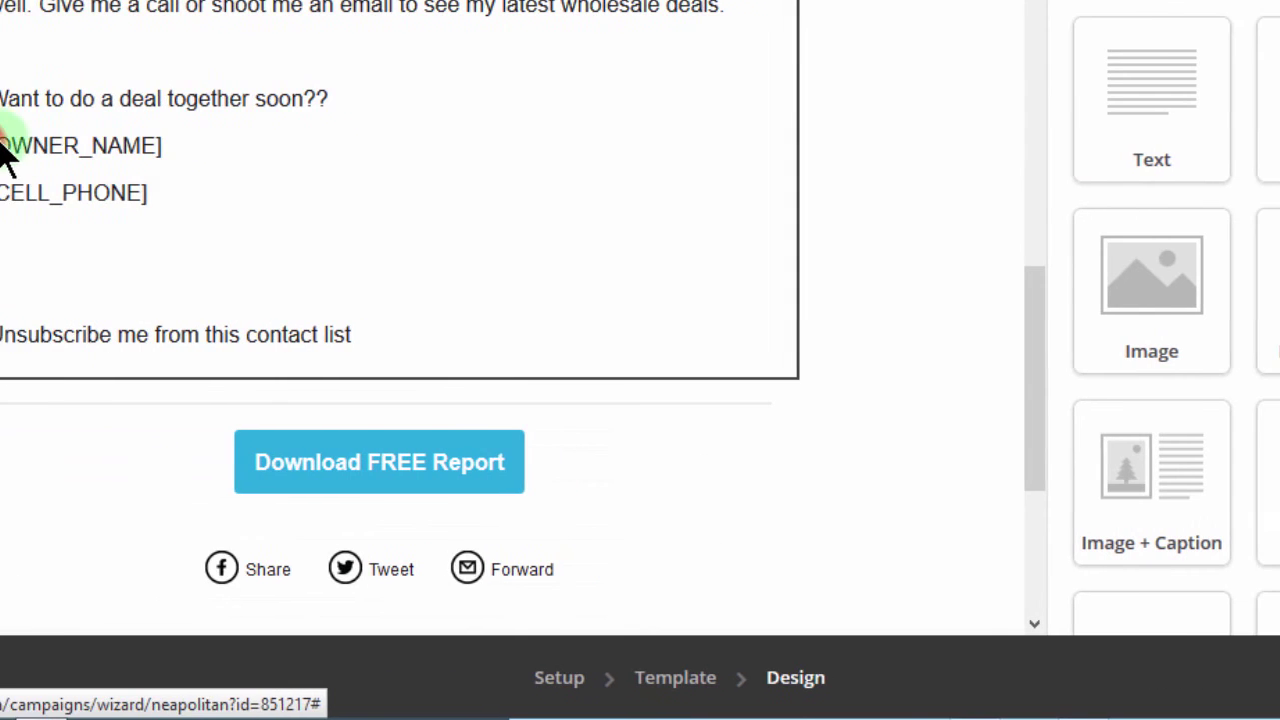
Step: Delete the [OWNER_NAME] and [CELL_PHONE] placeholders from the email's body text and save the design
left_click(574, 223)
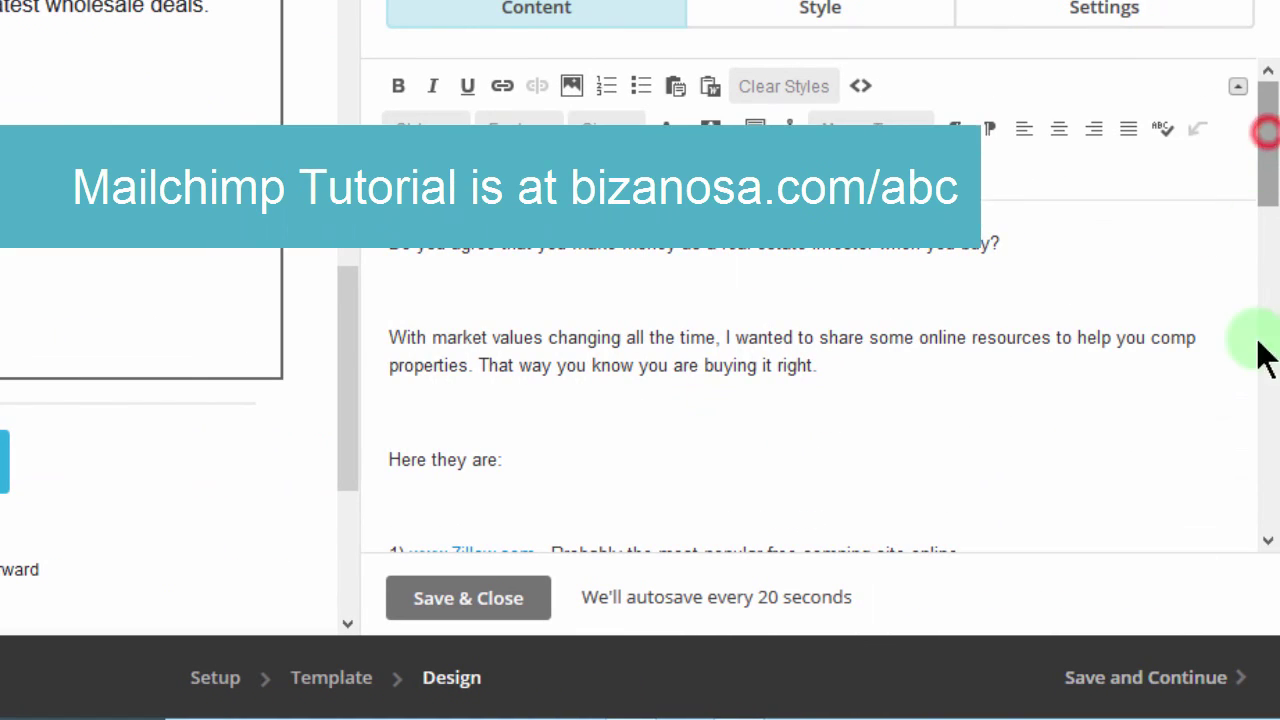
left_click(1258, 465)
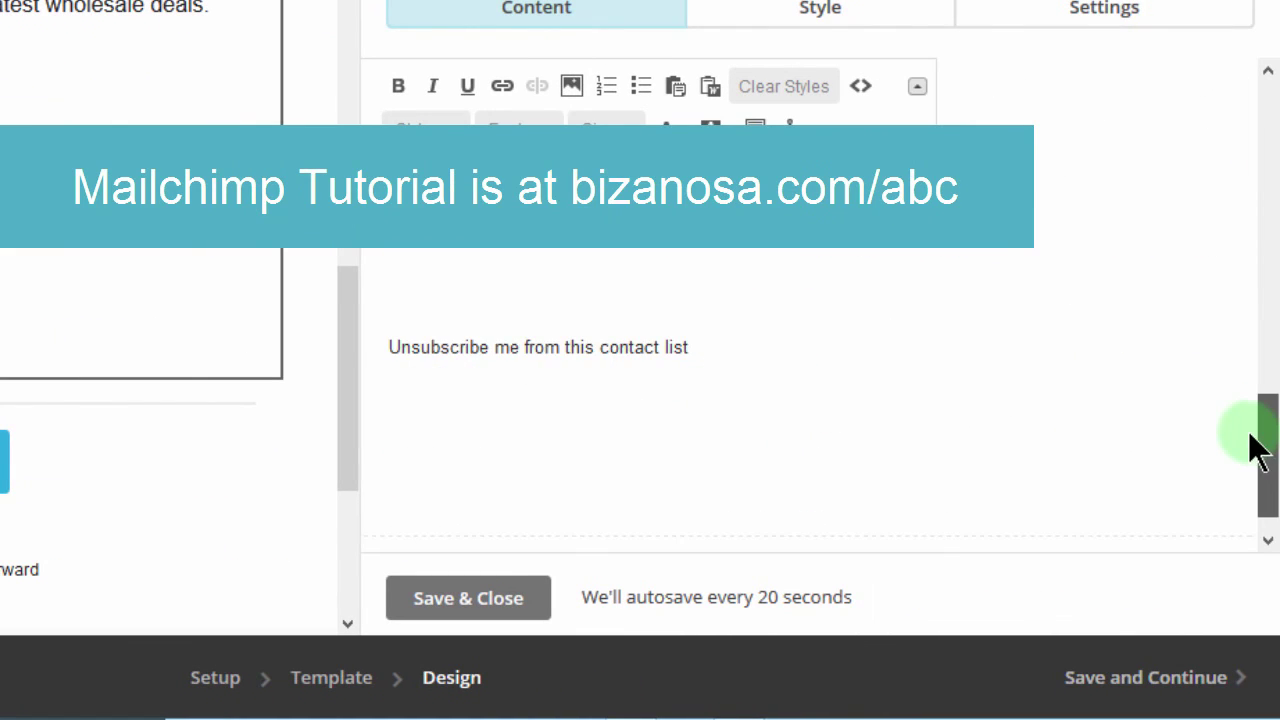
left_click_drag(1258, 450, 1257, 409)
left_click_drag(580, 423, 365, 338)
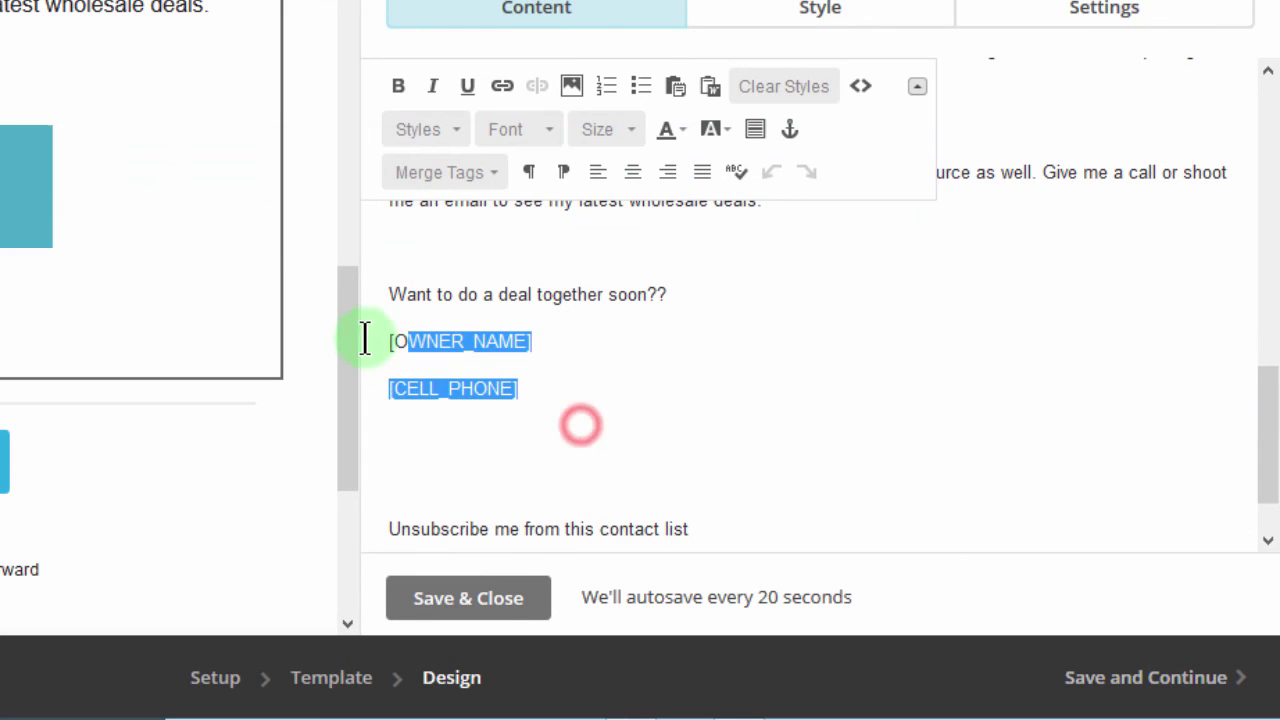
key("BackSpace")
left_click(479, 598)
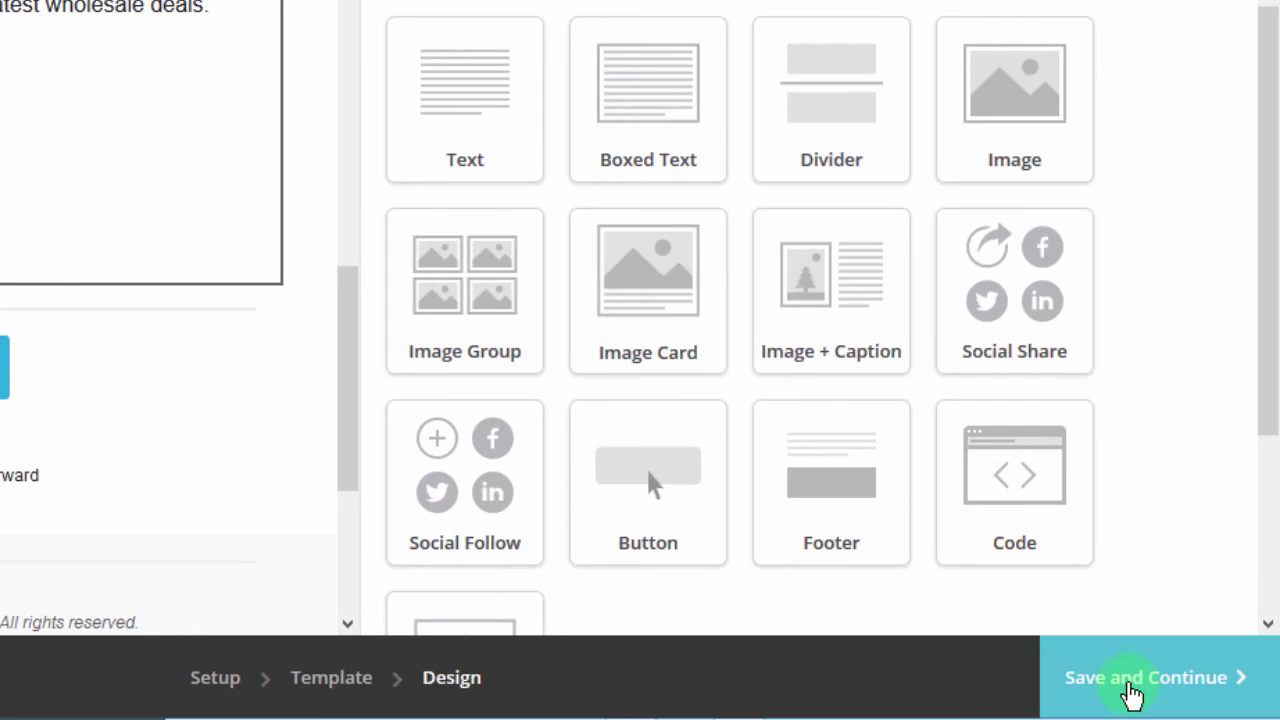
left_click(1128, 687)
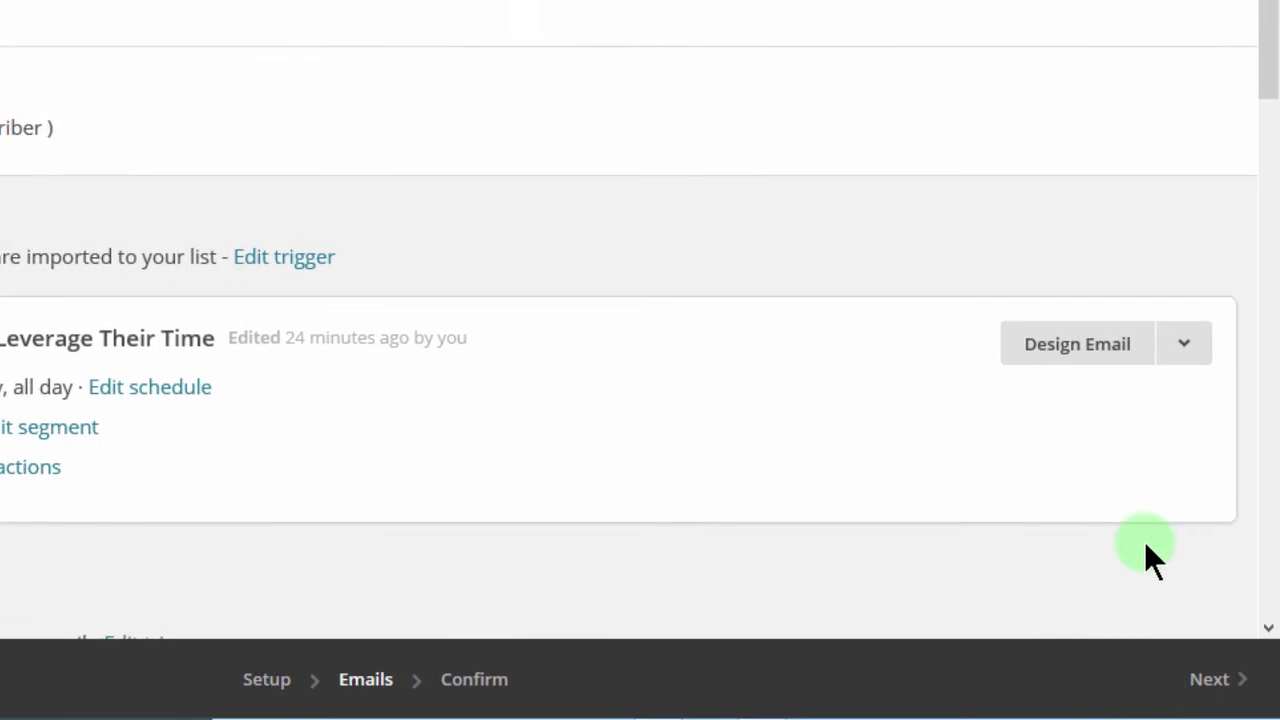
Step: Proceed to the workflow confirmation and review its list, tracking setting and the trigger of each email
left_click_drag(1270, 95, 1275, 15)
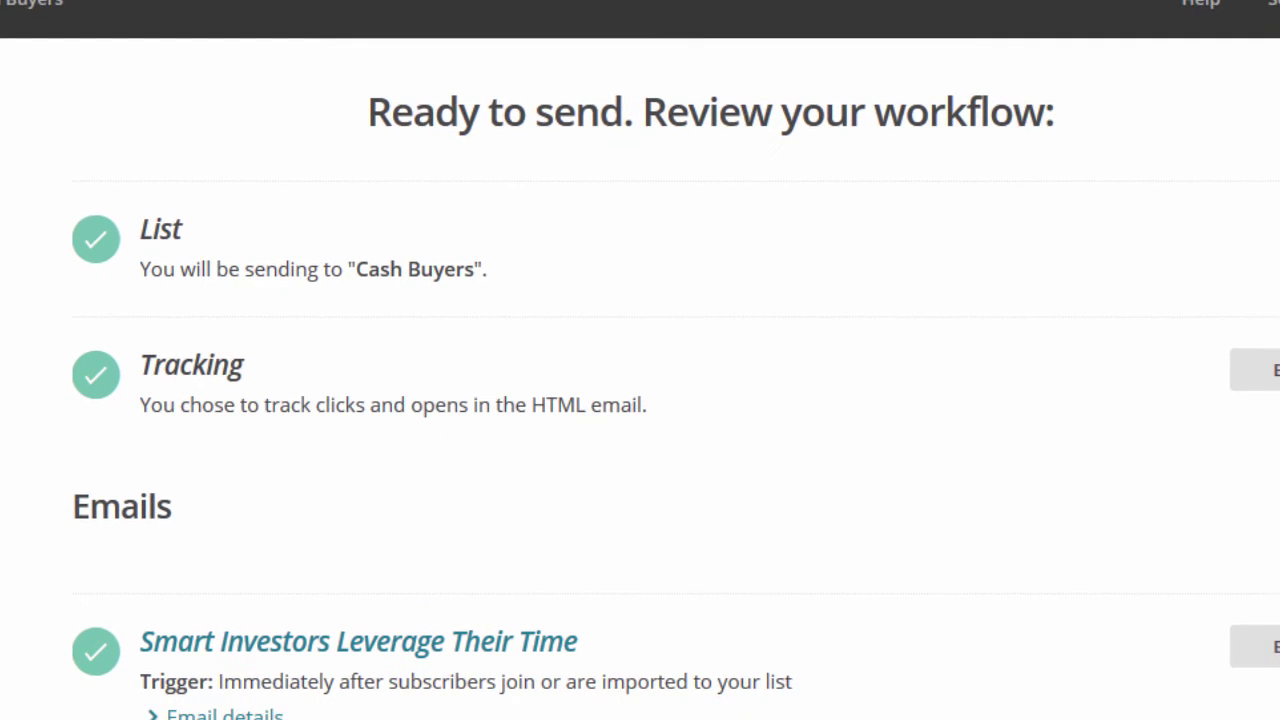
scroll(640, 360, "down", 10)
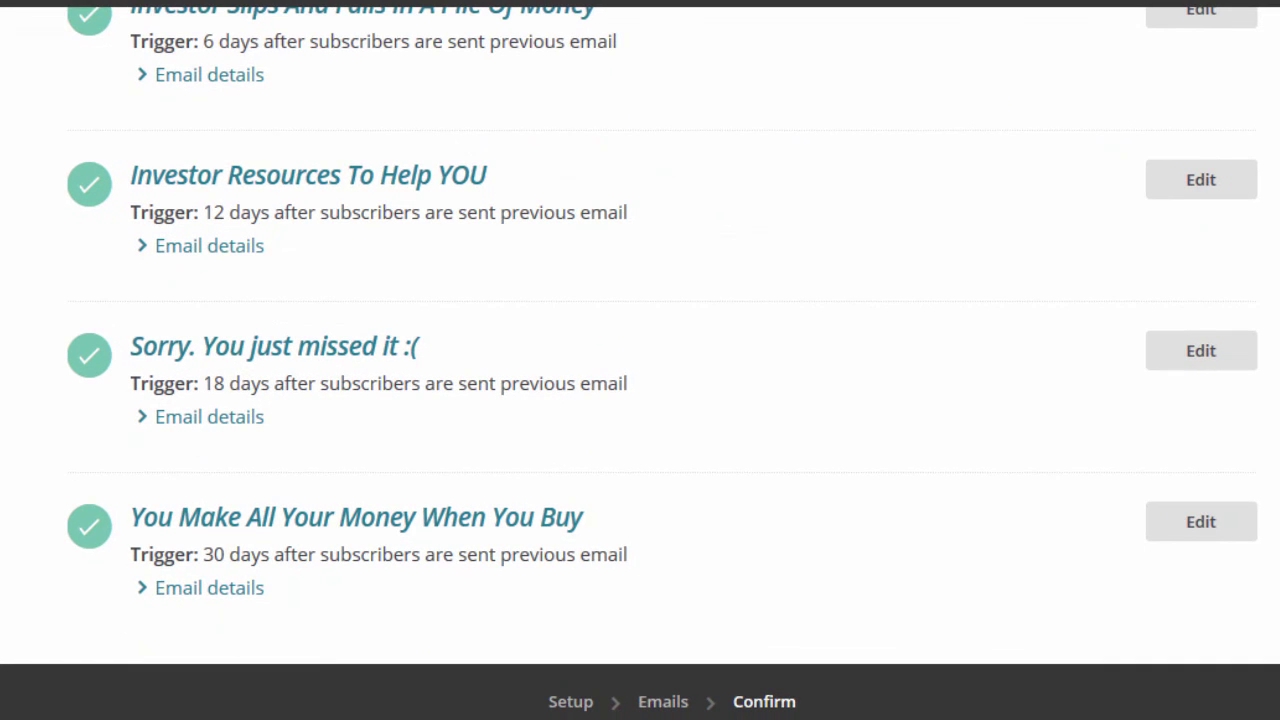
scroll(640, 330, "up", 10)
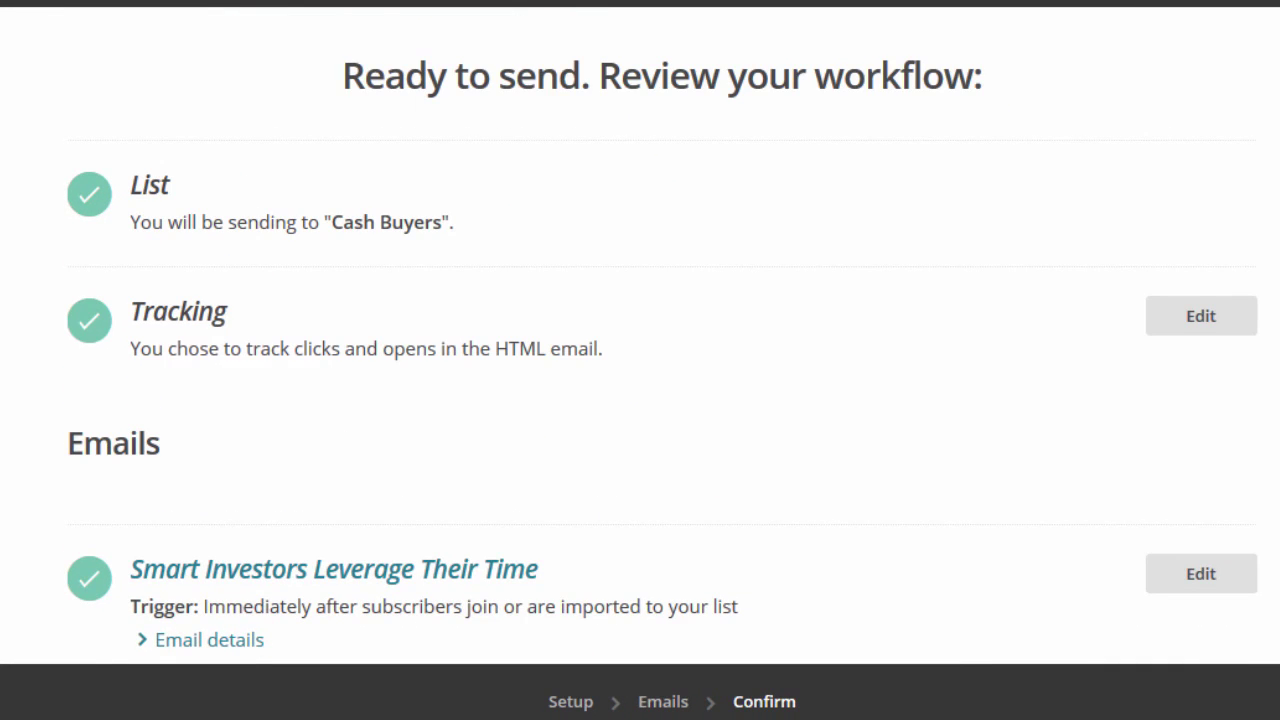
scroll(640, 360, "down", 4)
scroll(640, 360, "down", 3)
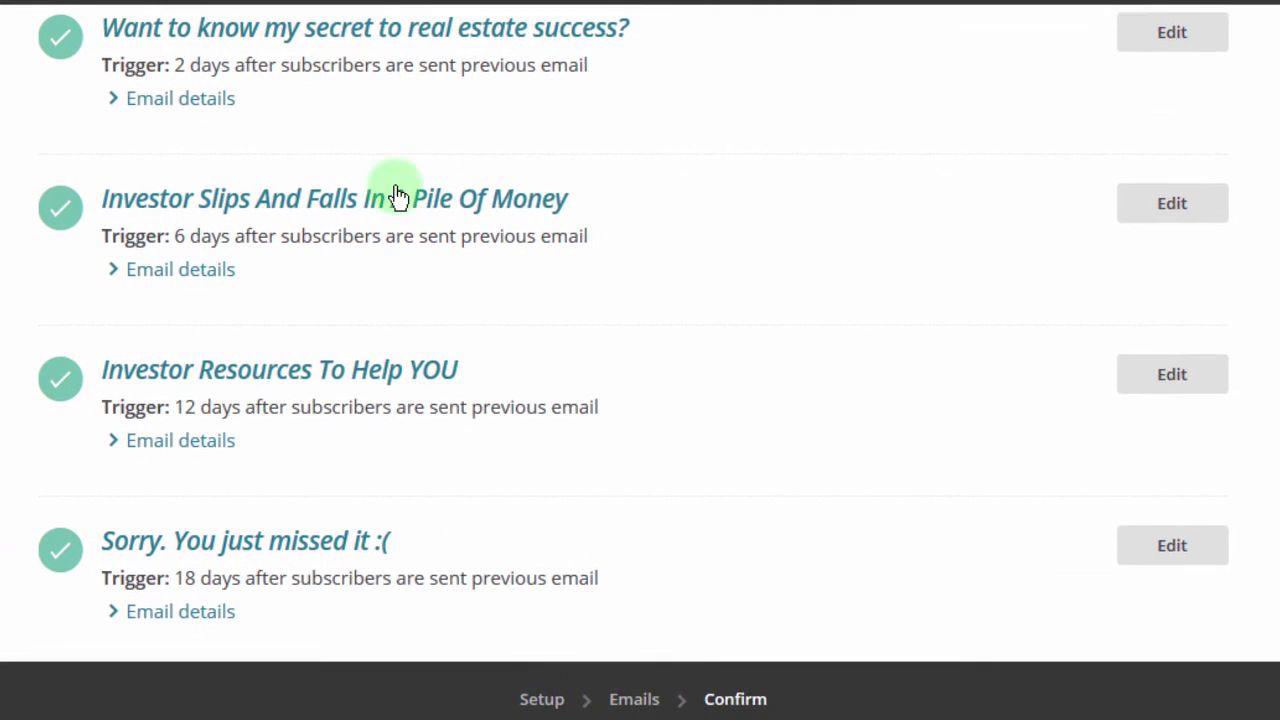
scroll(640, 360, "down", 5)
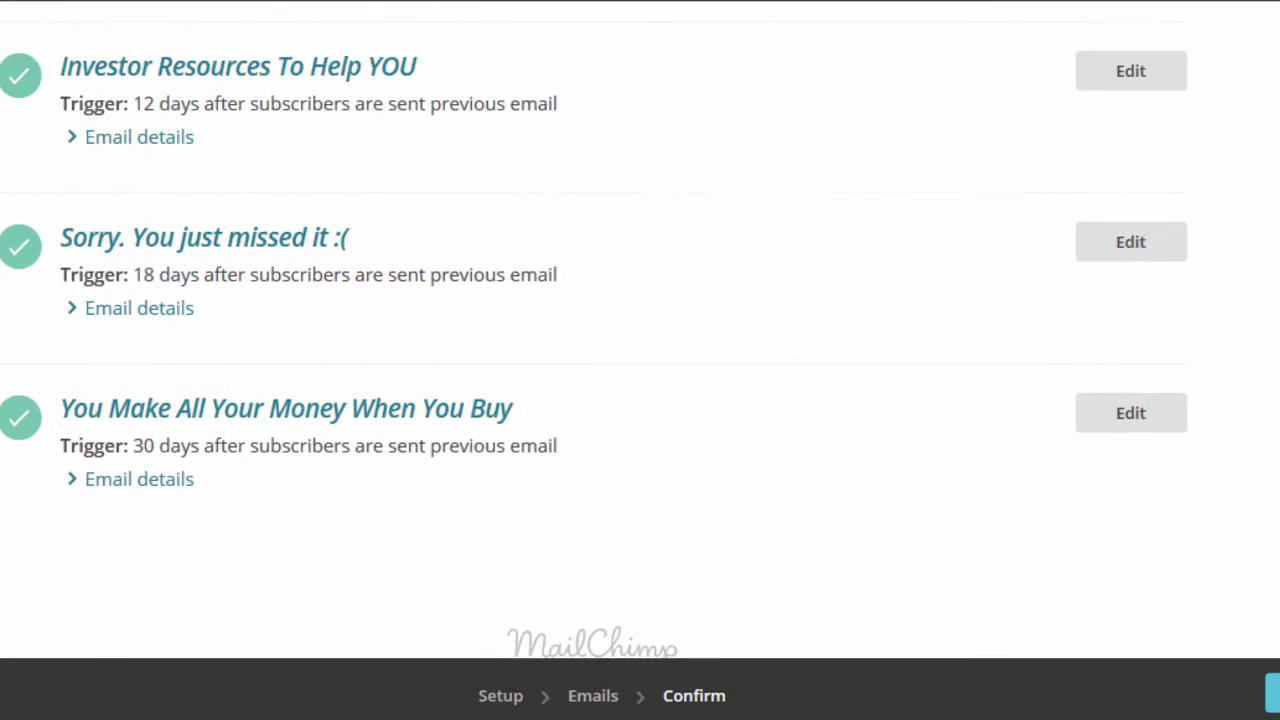
scroll(640, 360, "up", 10)
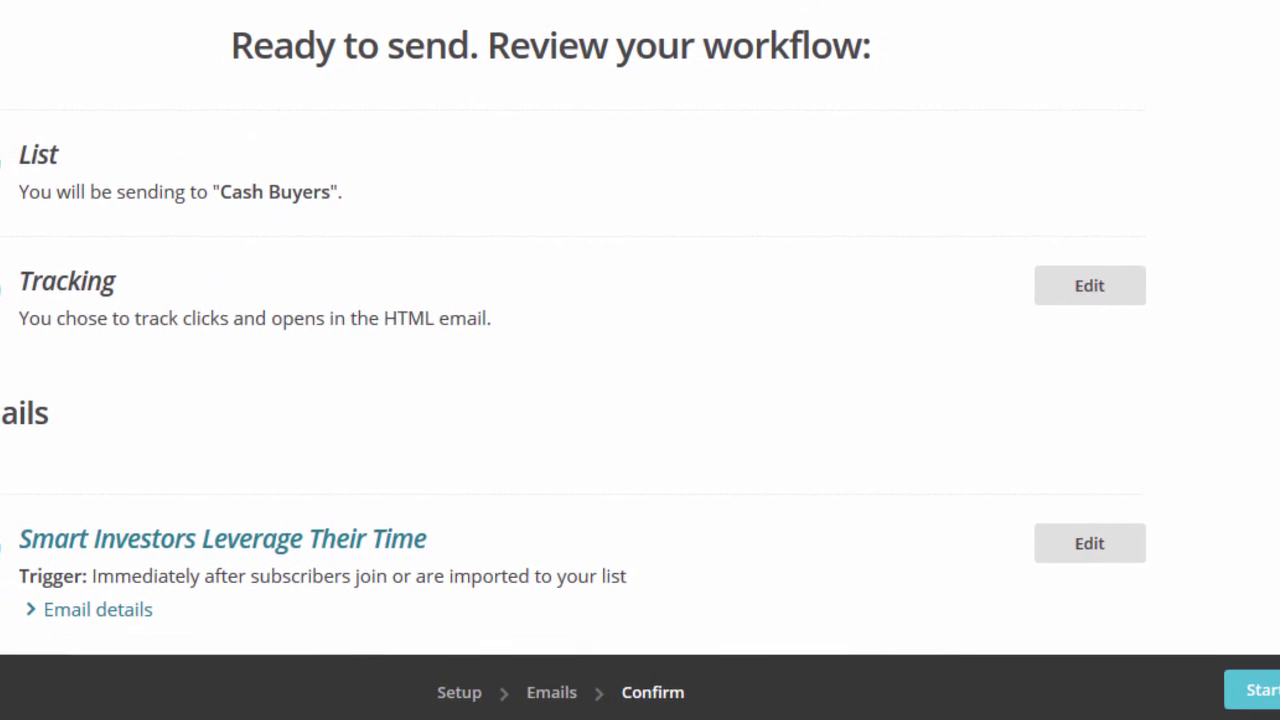
scroll(640, 360, "down", 1)
scroll(640, 360, "down", 2)
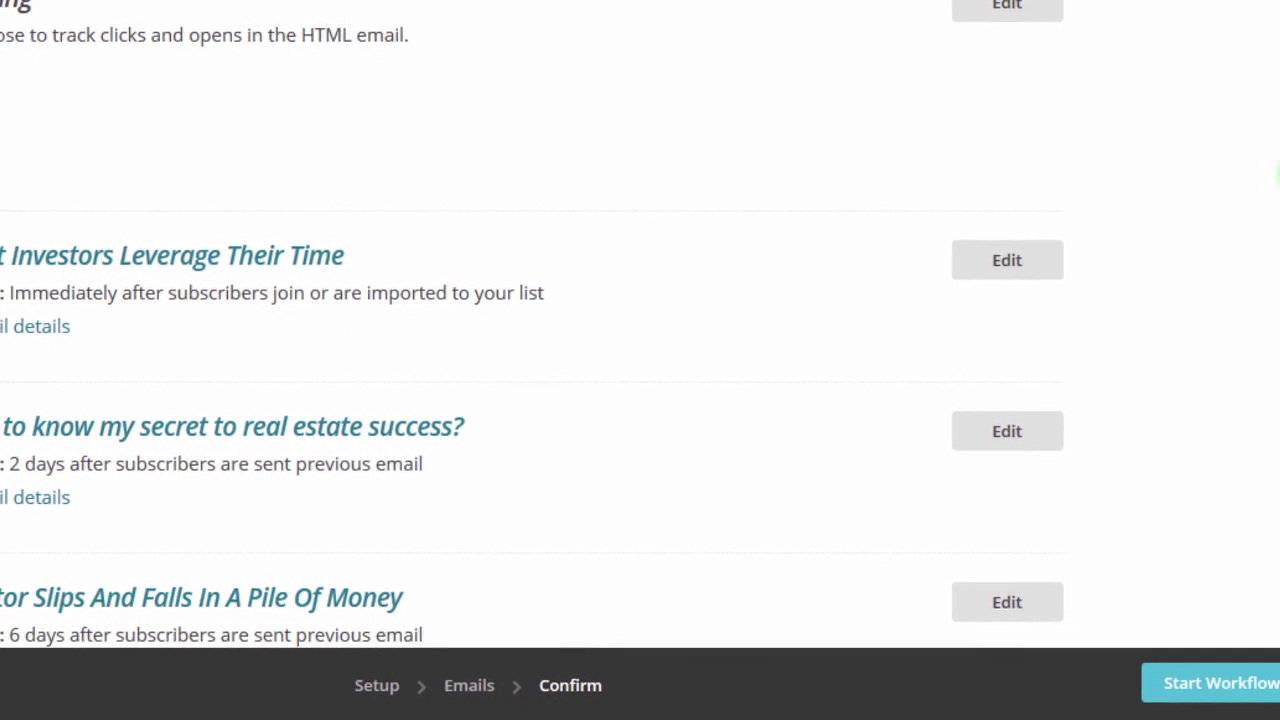
Step: Start the automation workflow for the Cash Buyers list and confirm the start
scroll(1270, 400, "down", 7)
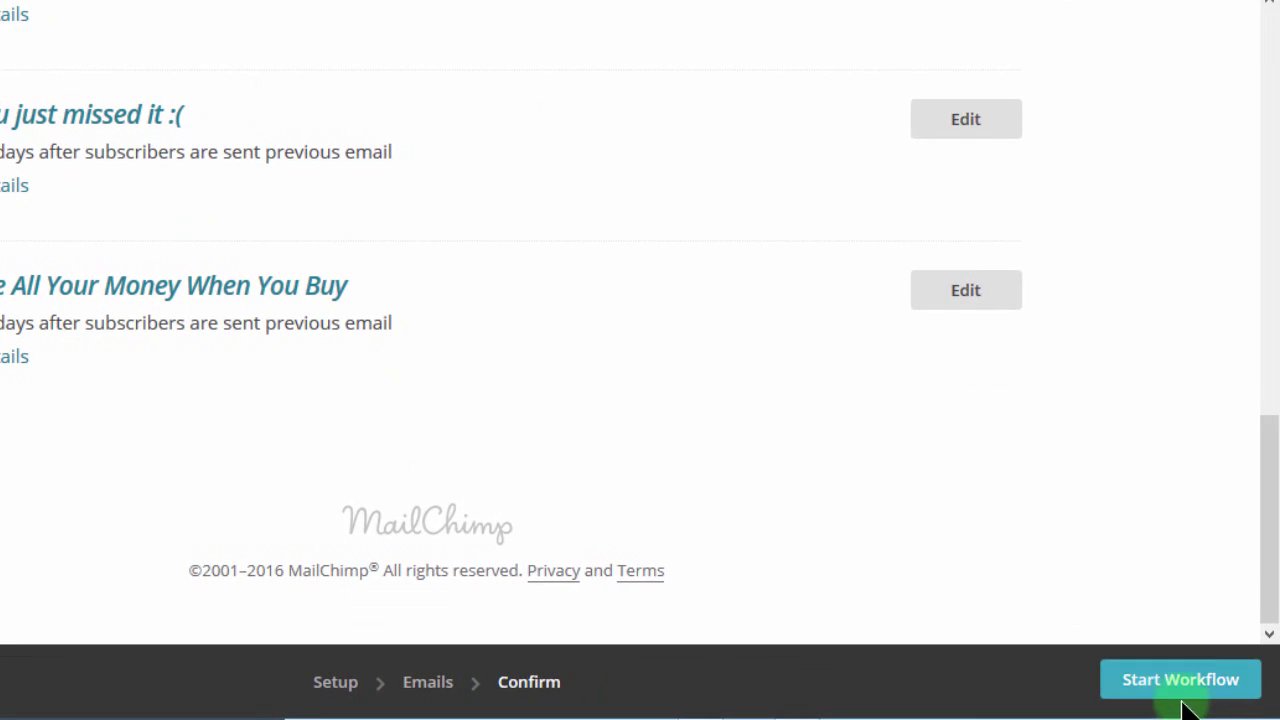
left_click(1193, 680)
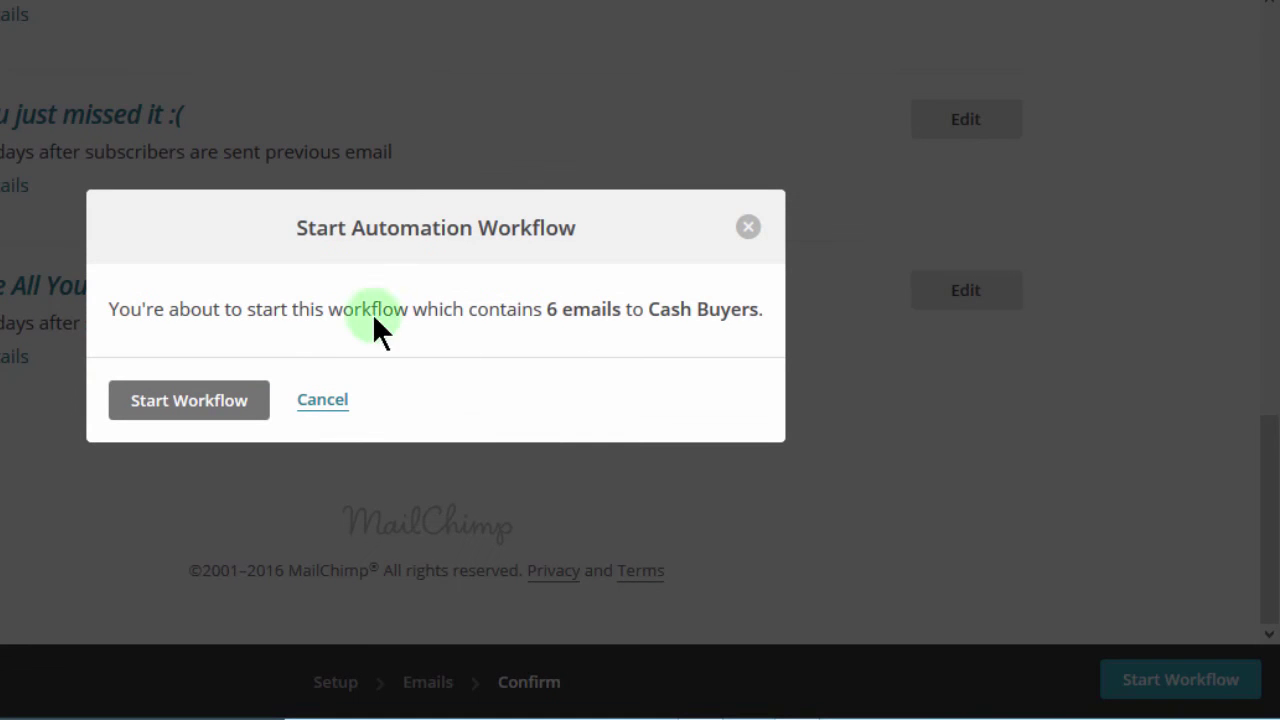
left_click(188, 402)
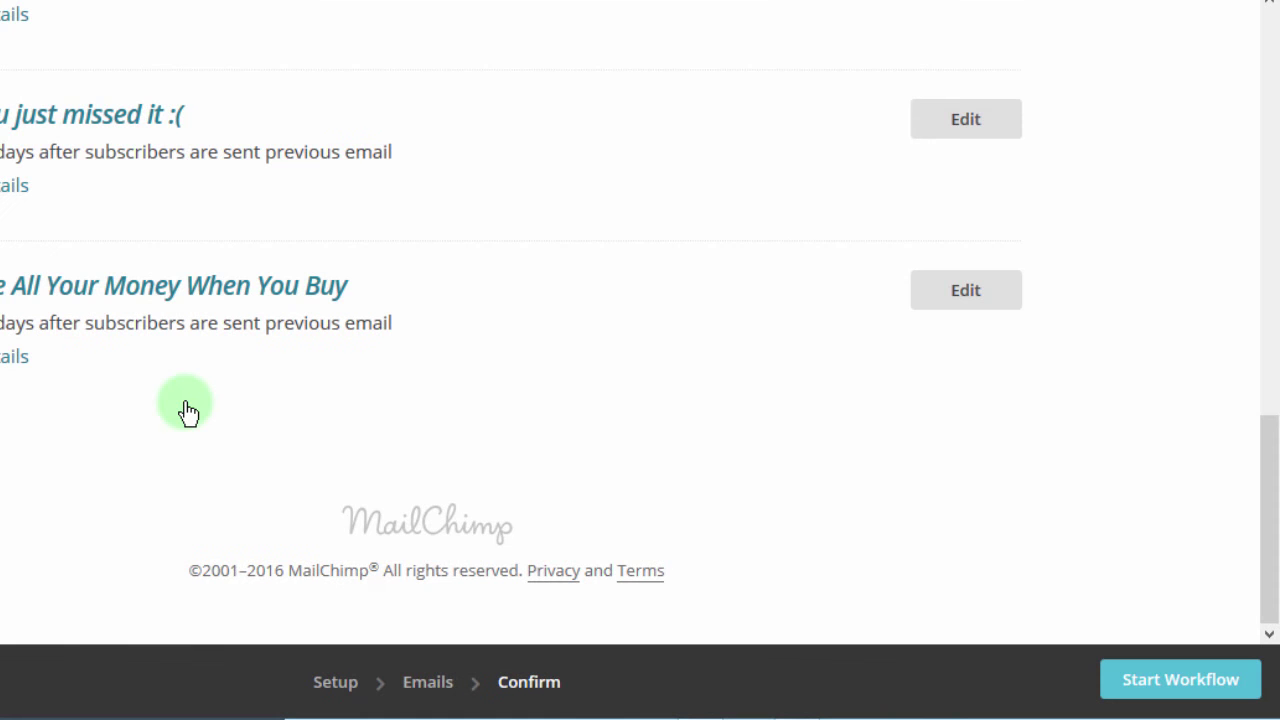